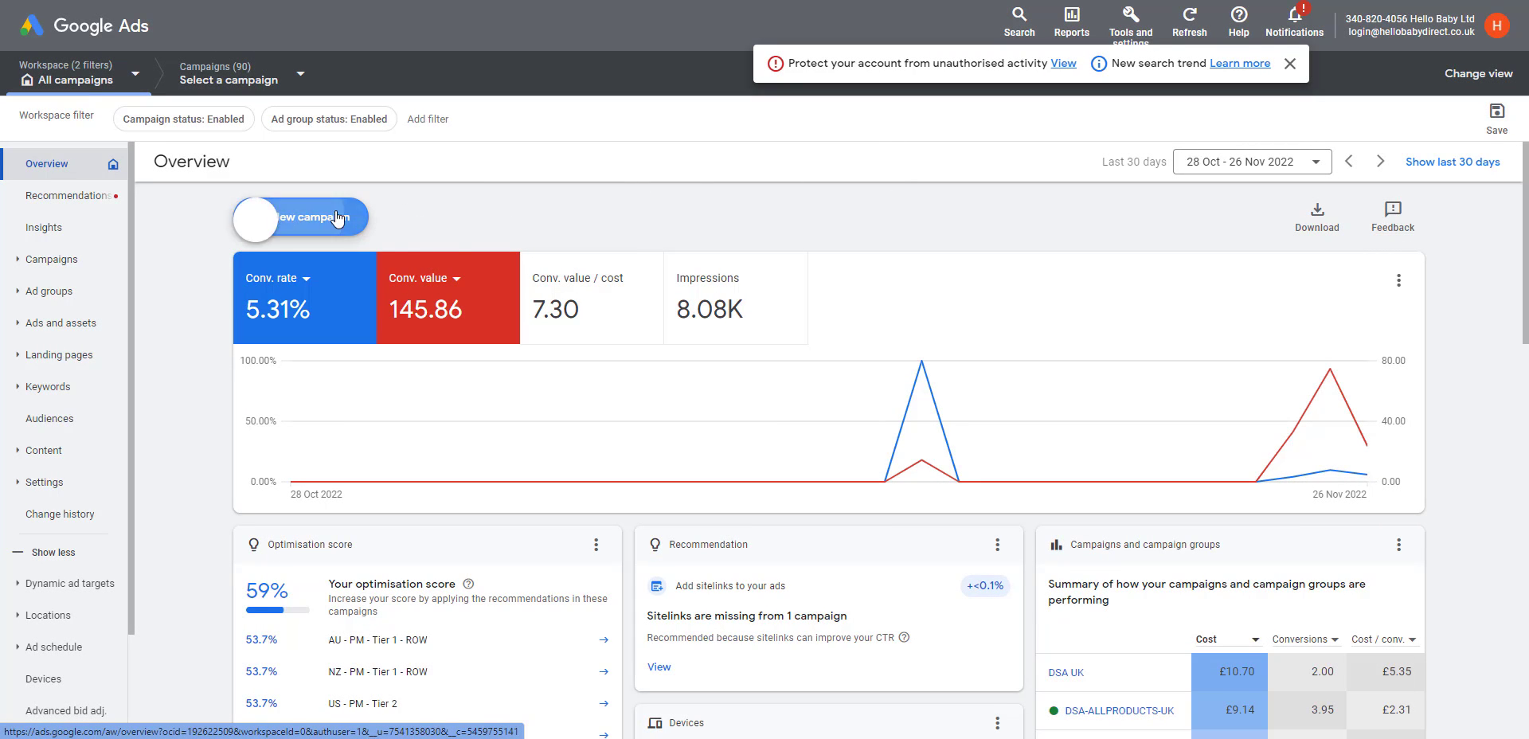
- Start a new campaign with Sales as its objective, keeping the account-default Purchases conversion goal
click(323, 231)
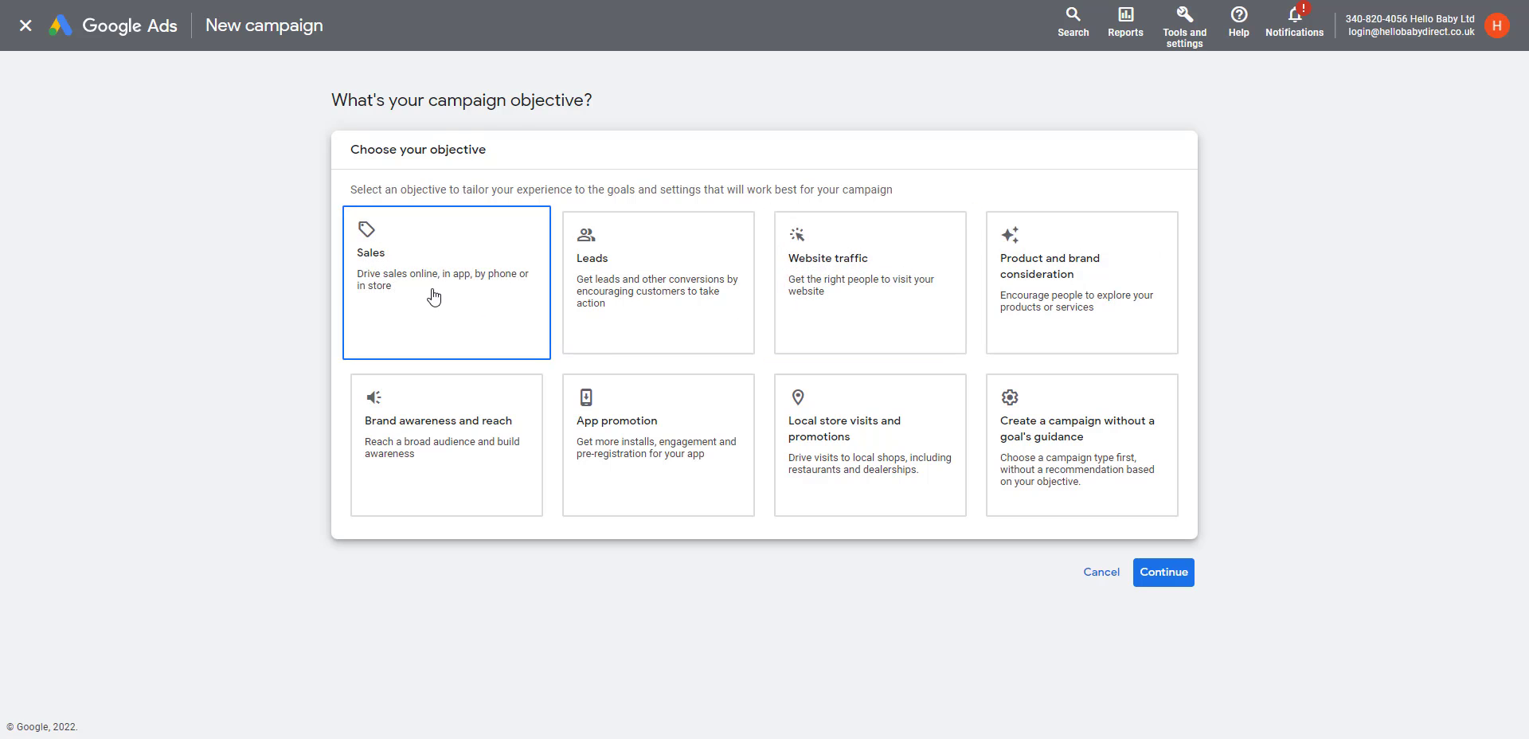
click(430, 296)
scroll(434, 293, down, 2)
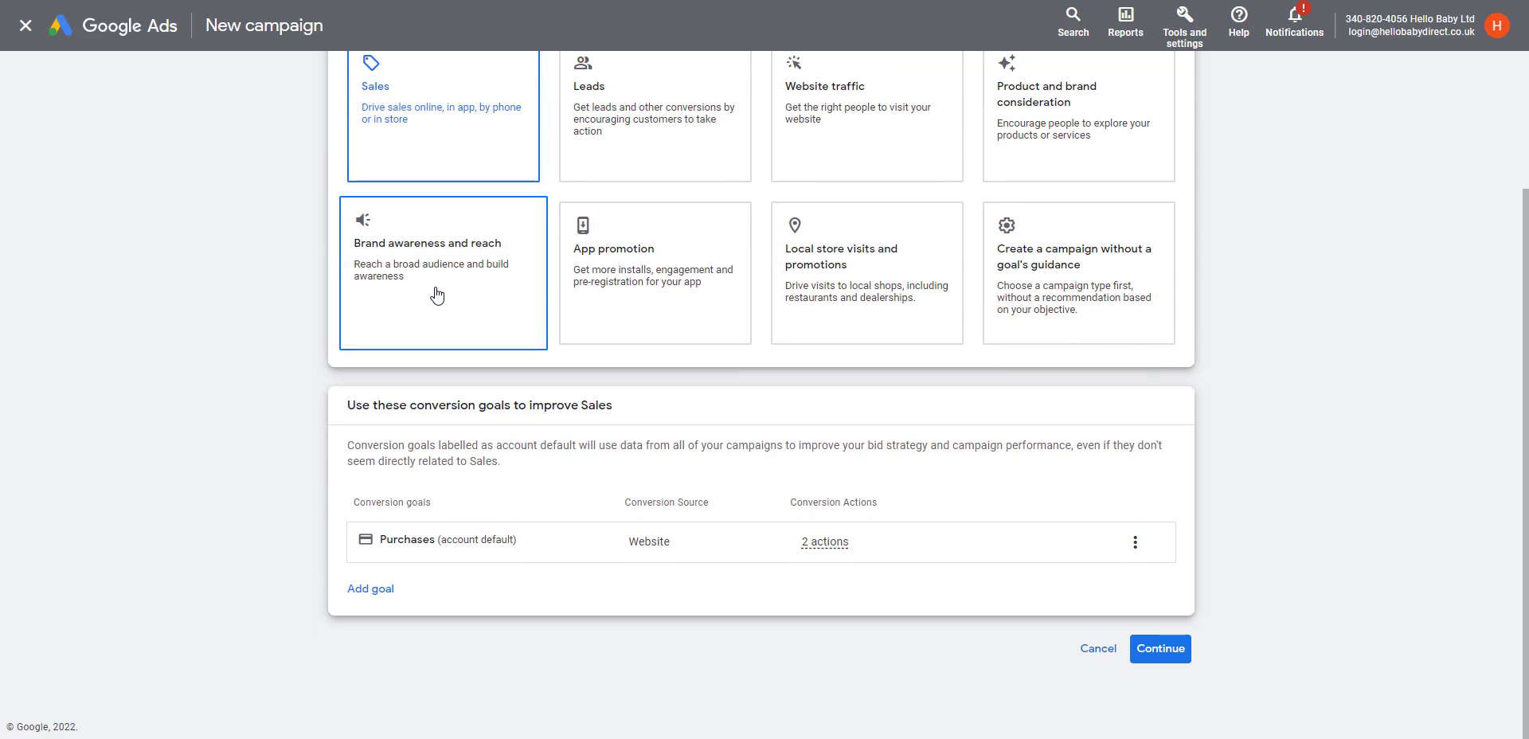
scroll(741, 430, up, 1)
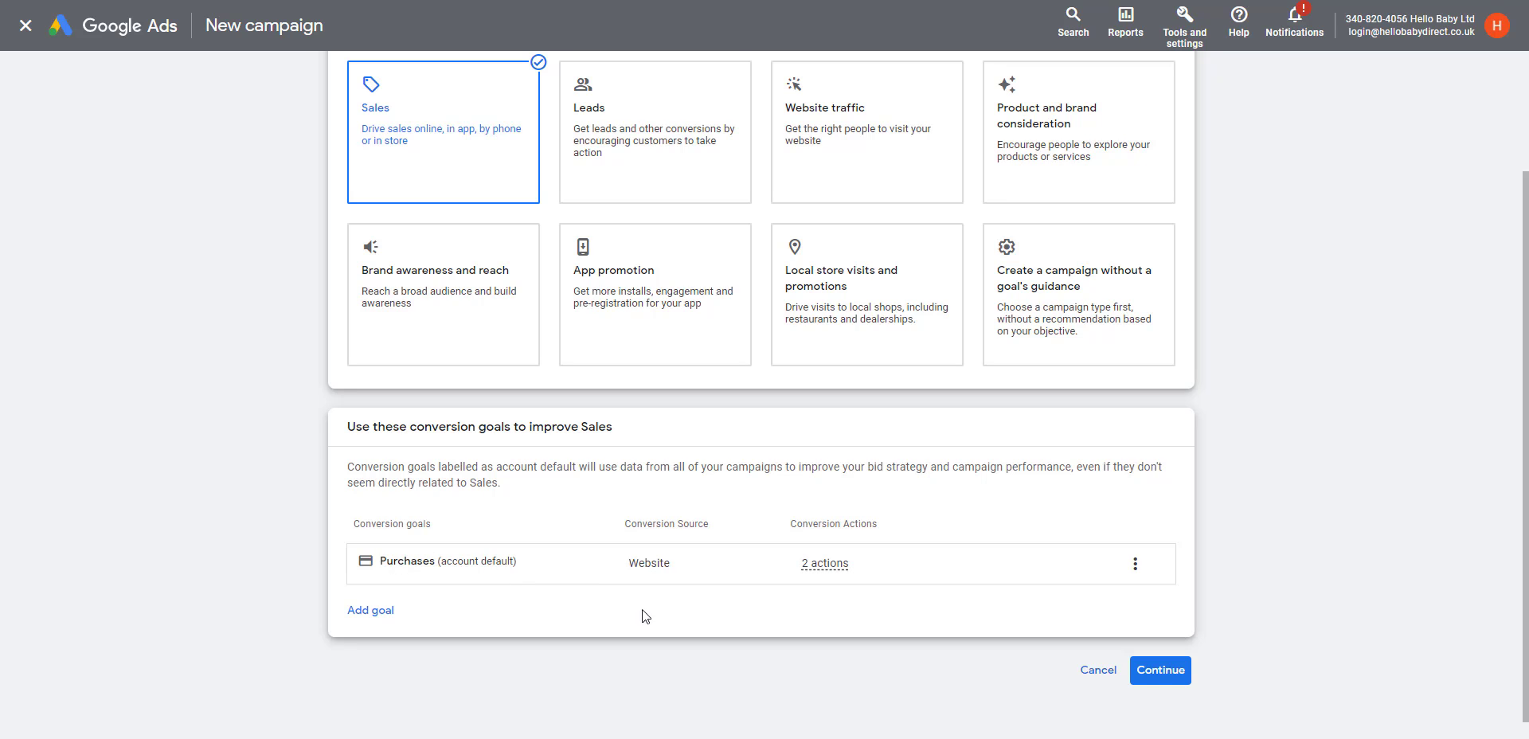
mouse_move(660, 546)
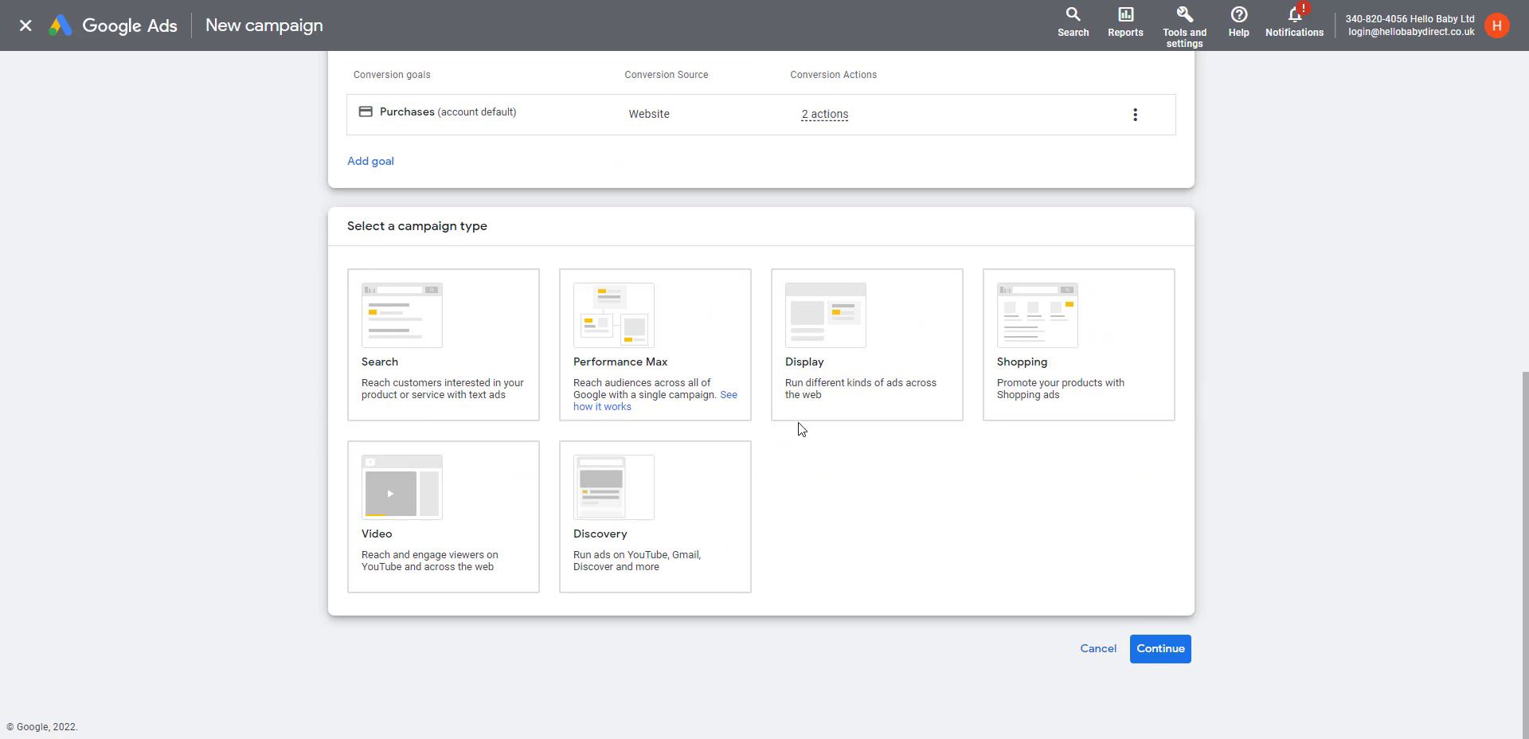
- Choose Shopping as the campaign type
click(678, 389)
click(1058, 332)
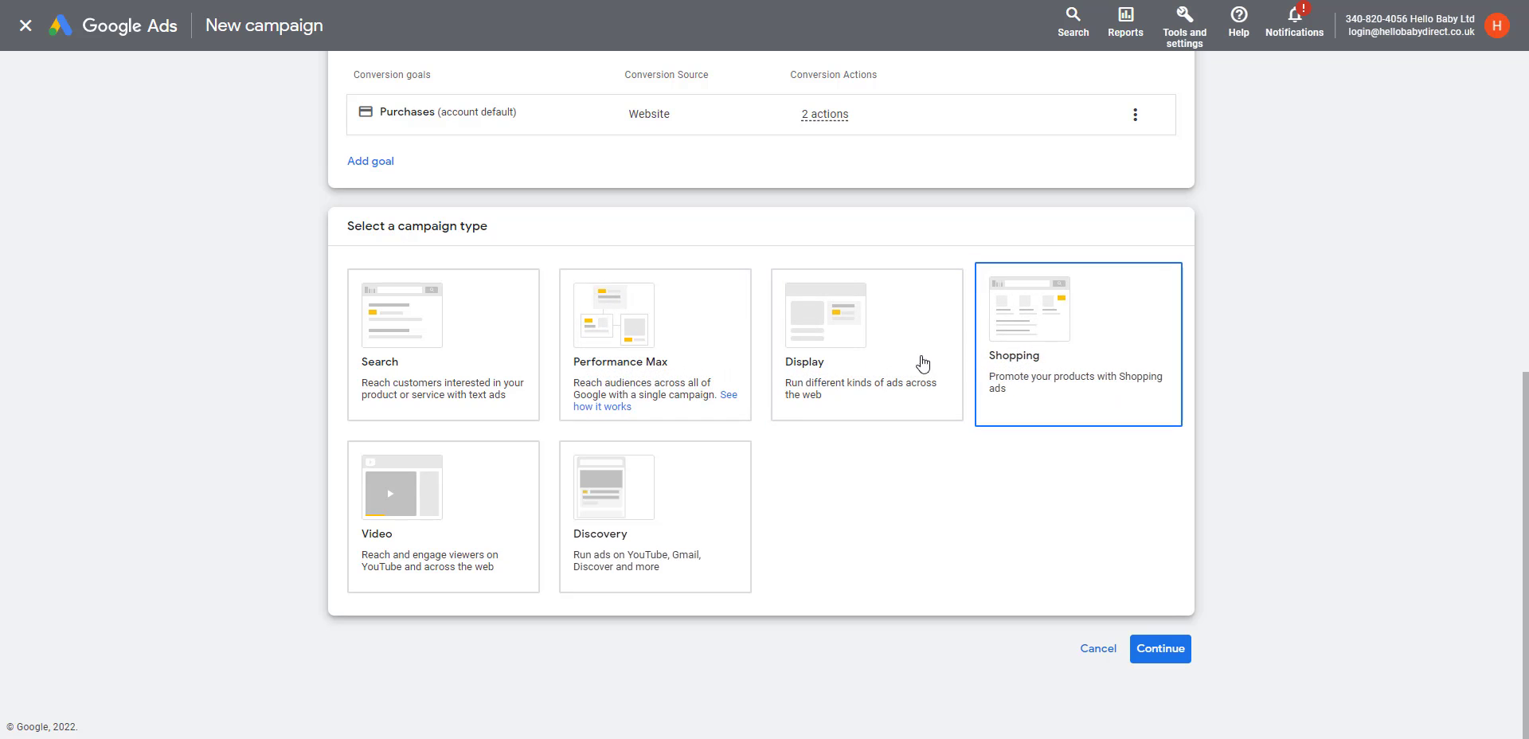
click(638, 383)
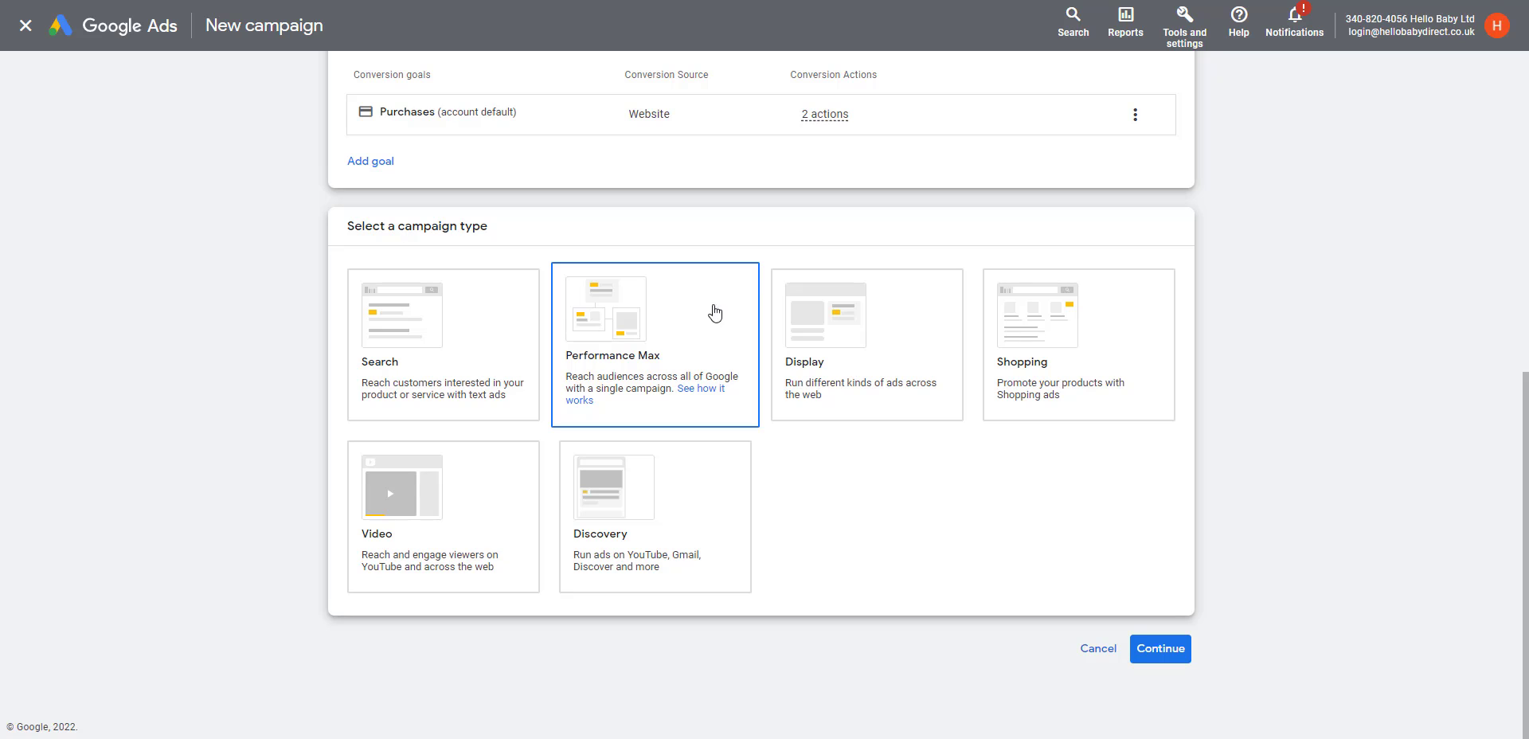
click(959, 351)
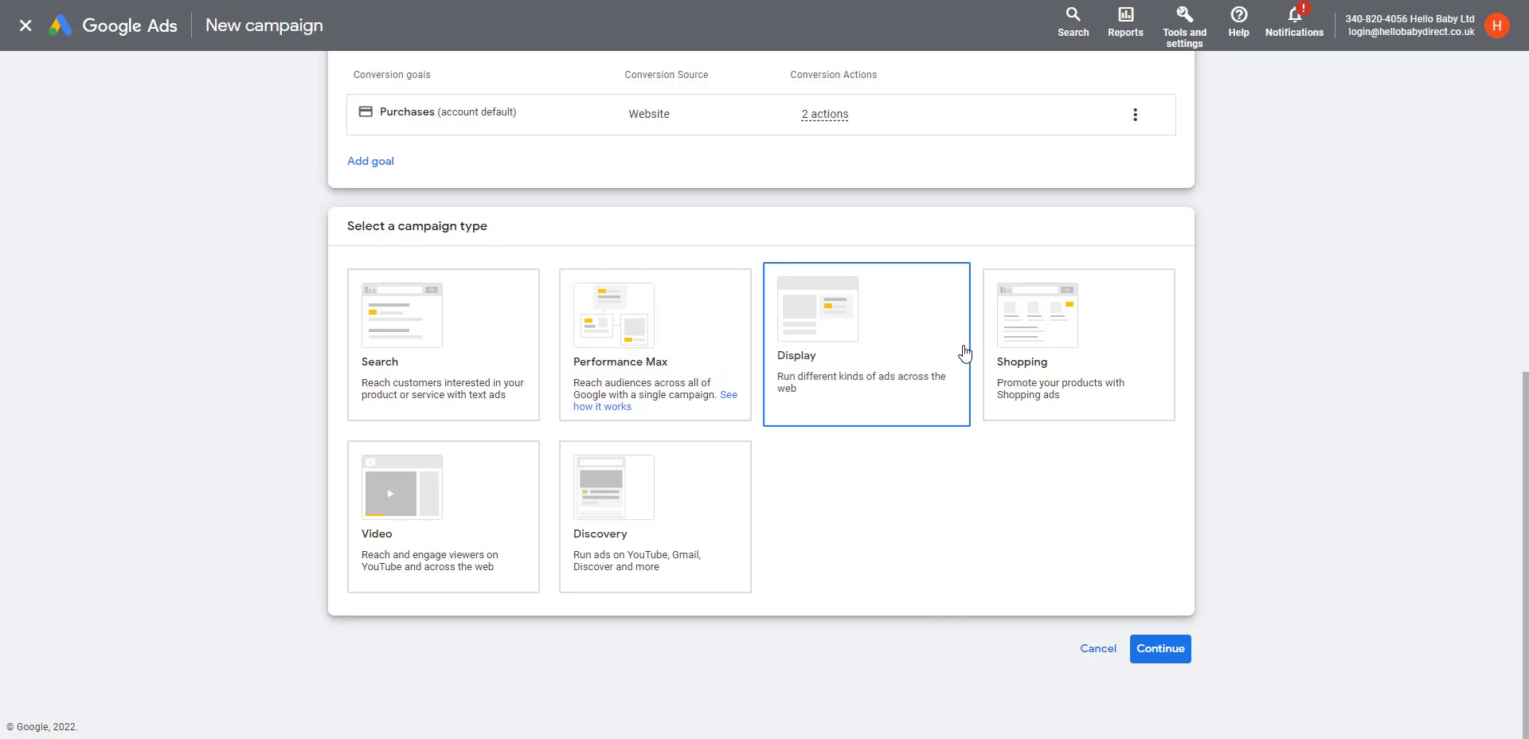
click(1044, 347)
- Select the Hello Baby Merchant Center account with 100,005 products as the campaign's product source
scroll(874, 446, down, 2)
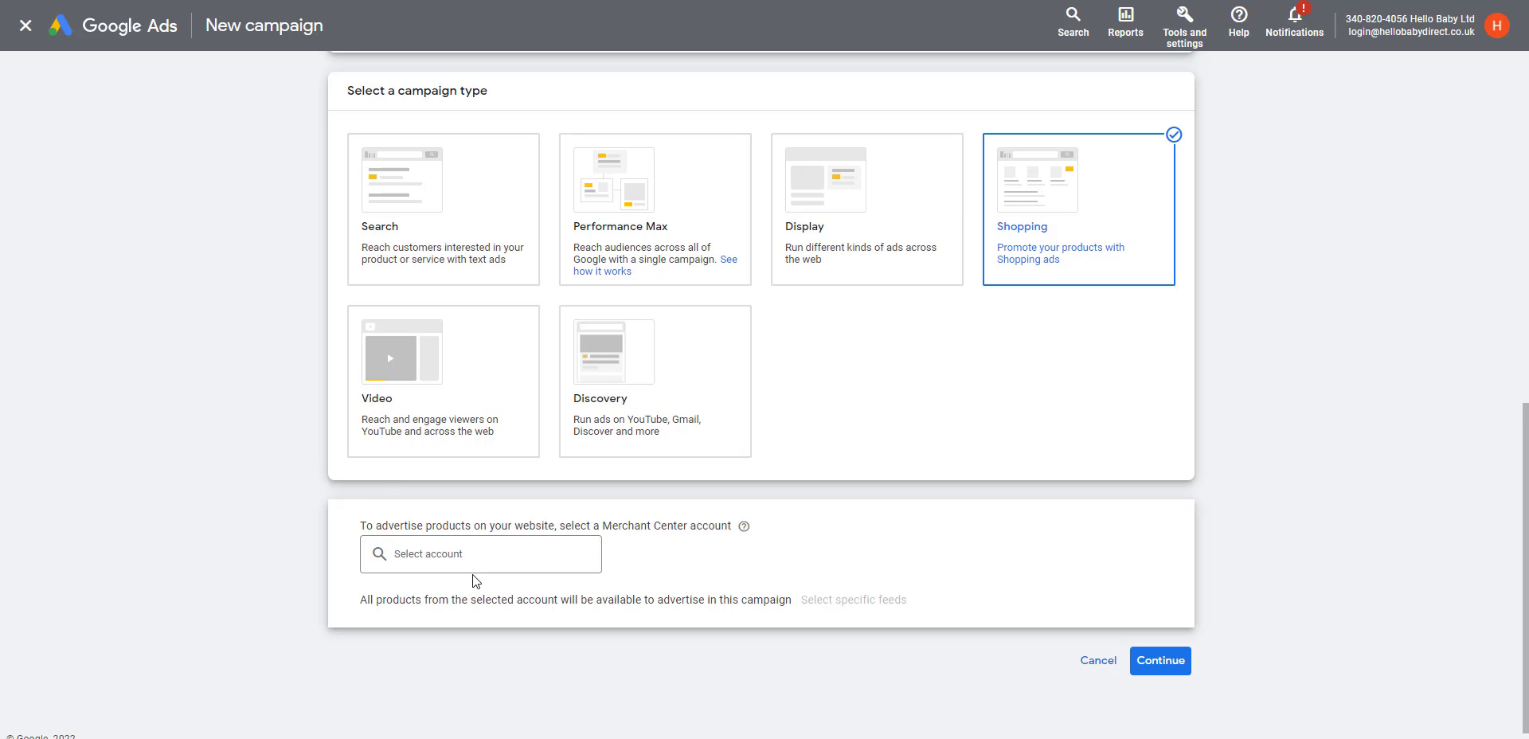
click(568, 558)
key(Escape)
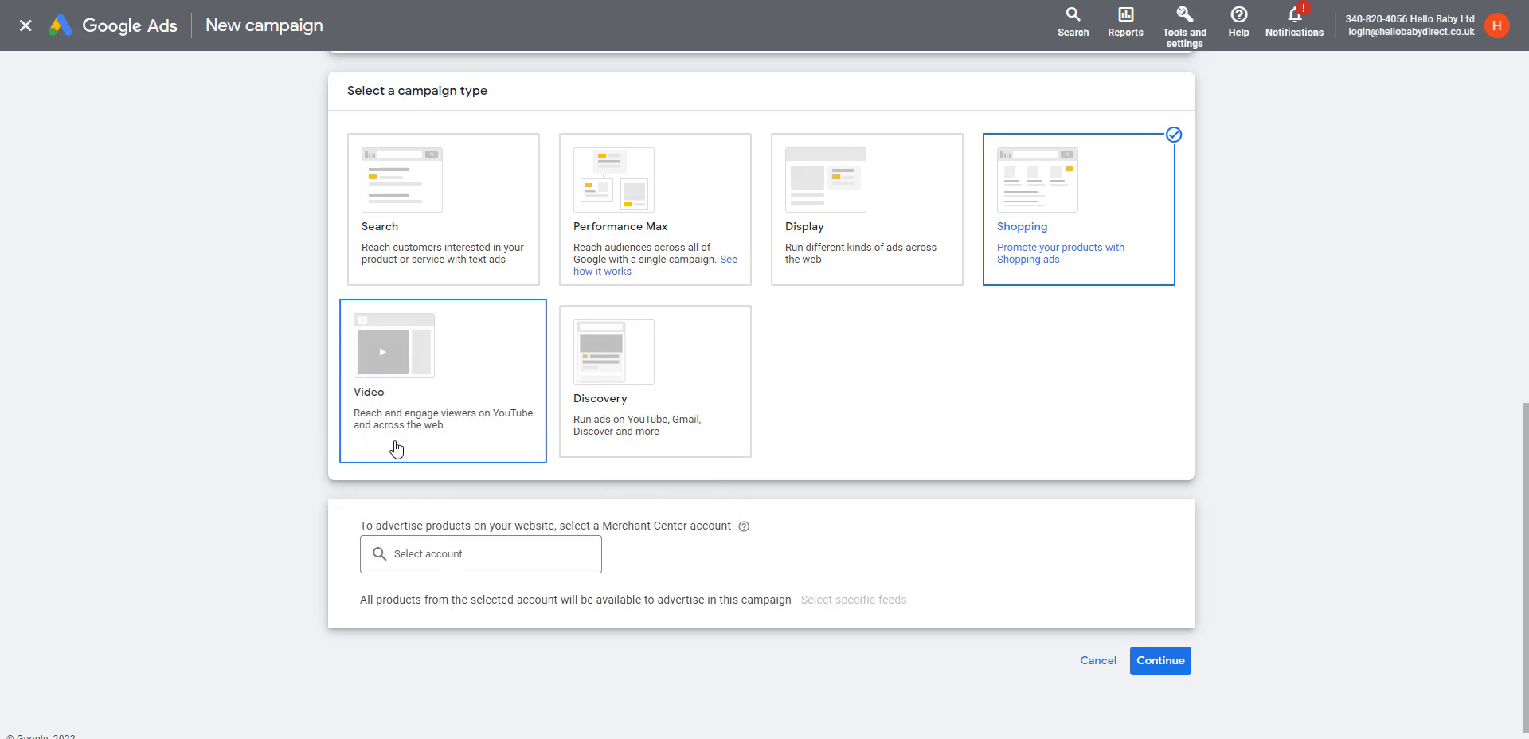
click(428, 557)
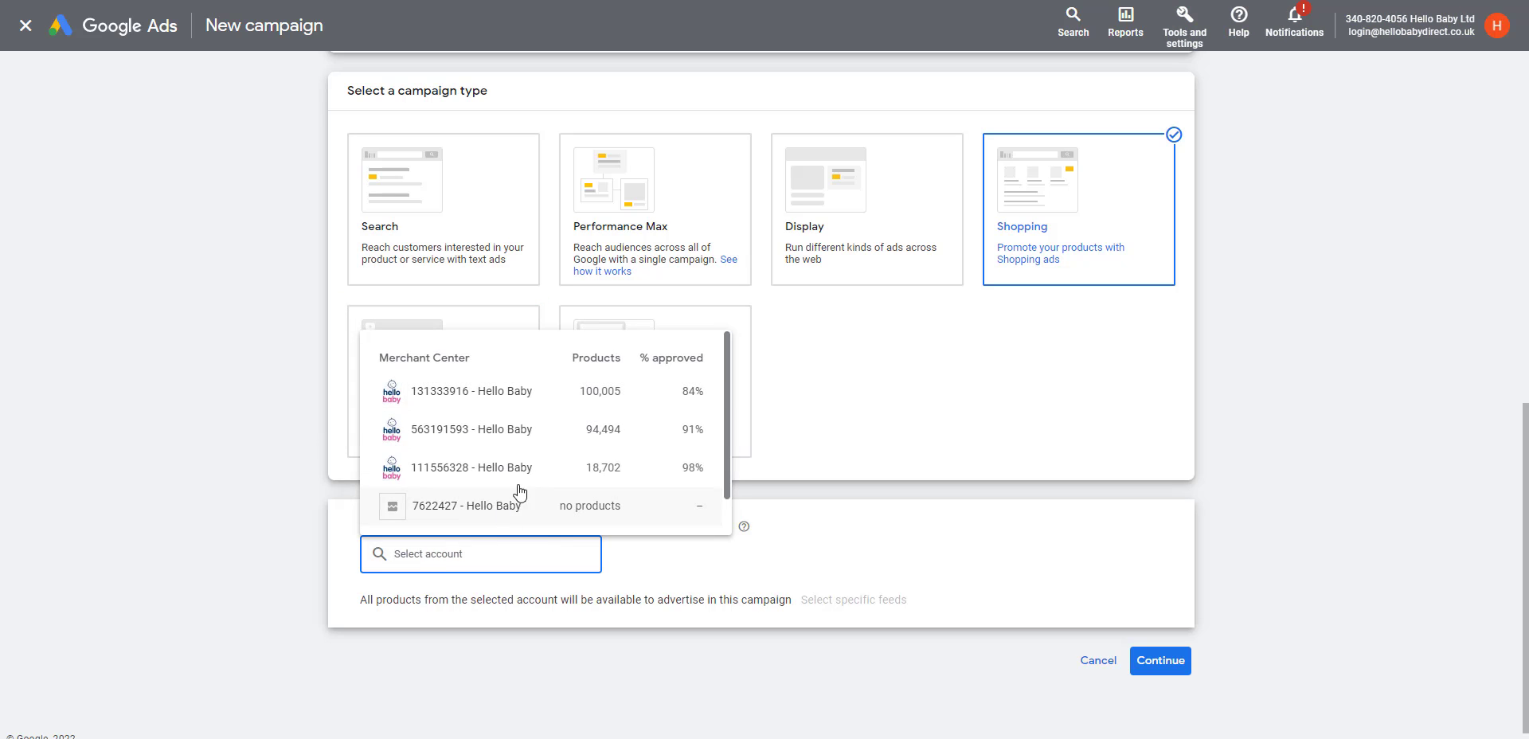
click(475, 391)
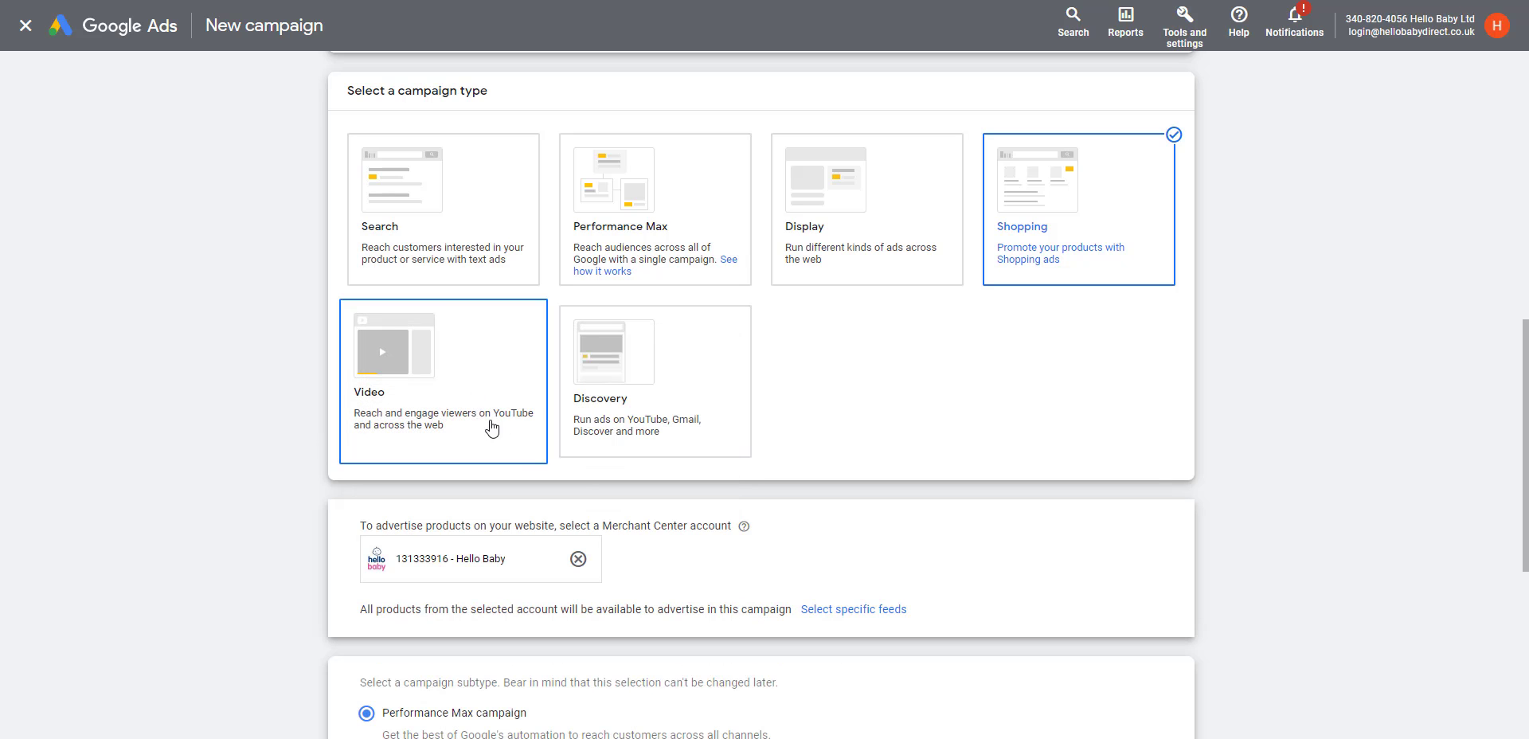
- Switch the campaign type to Performance Max to compare its options, and return to Shopping
scroll(719, 511, down, 3)
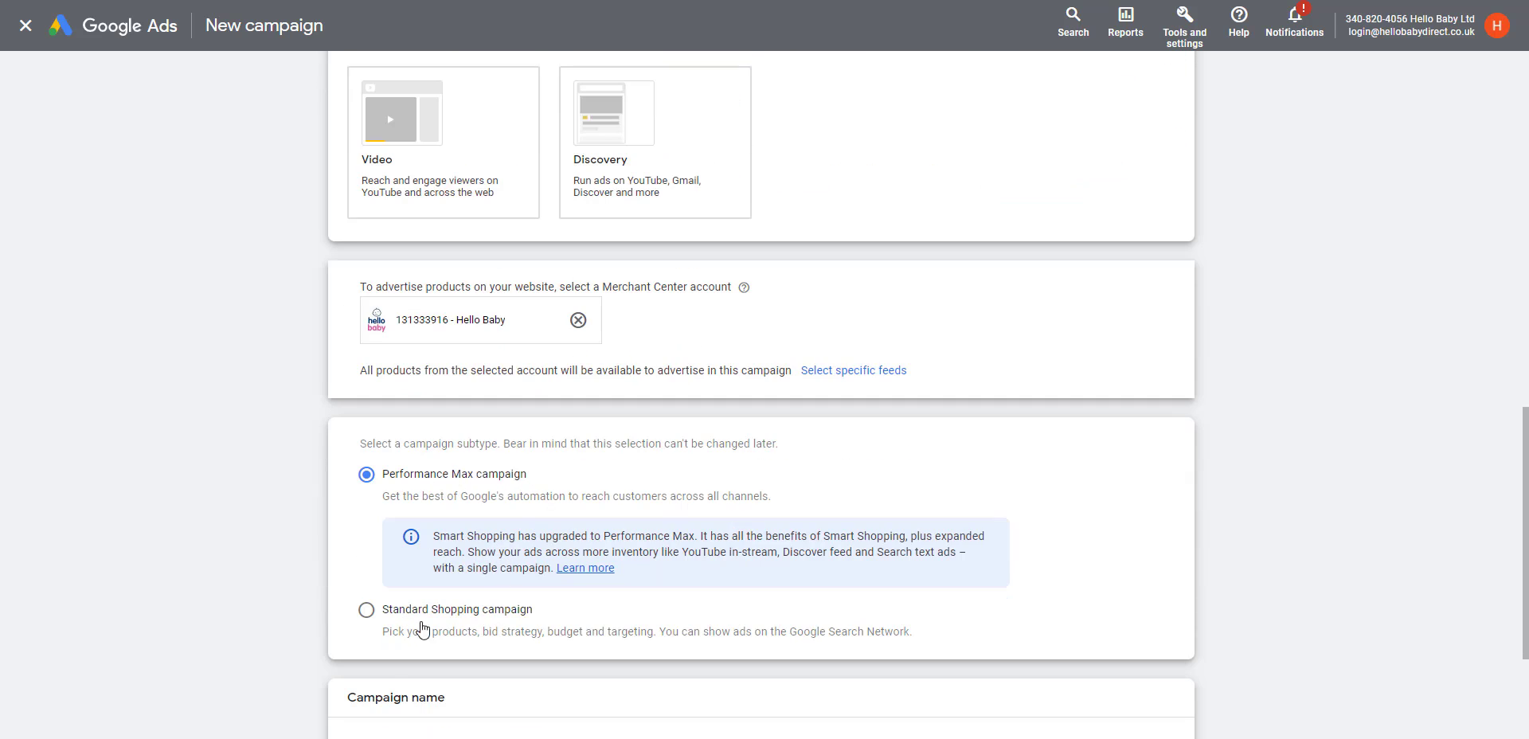
scroll(482, 614, up, 3)
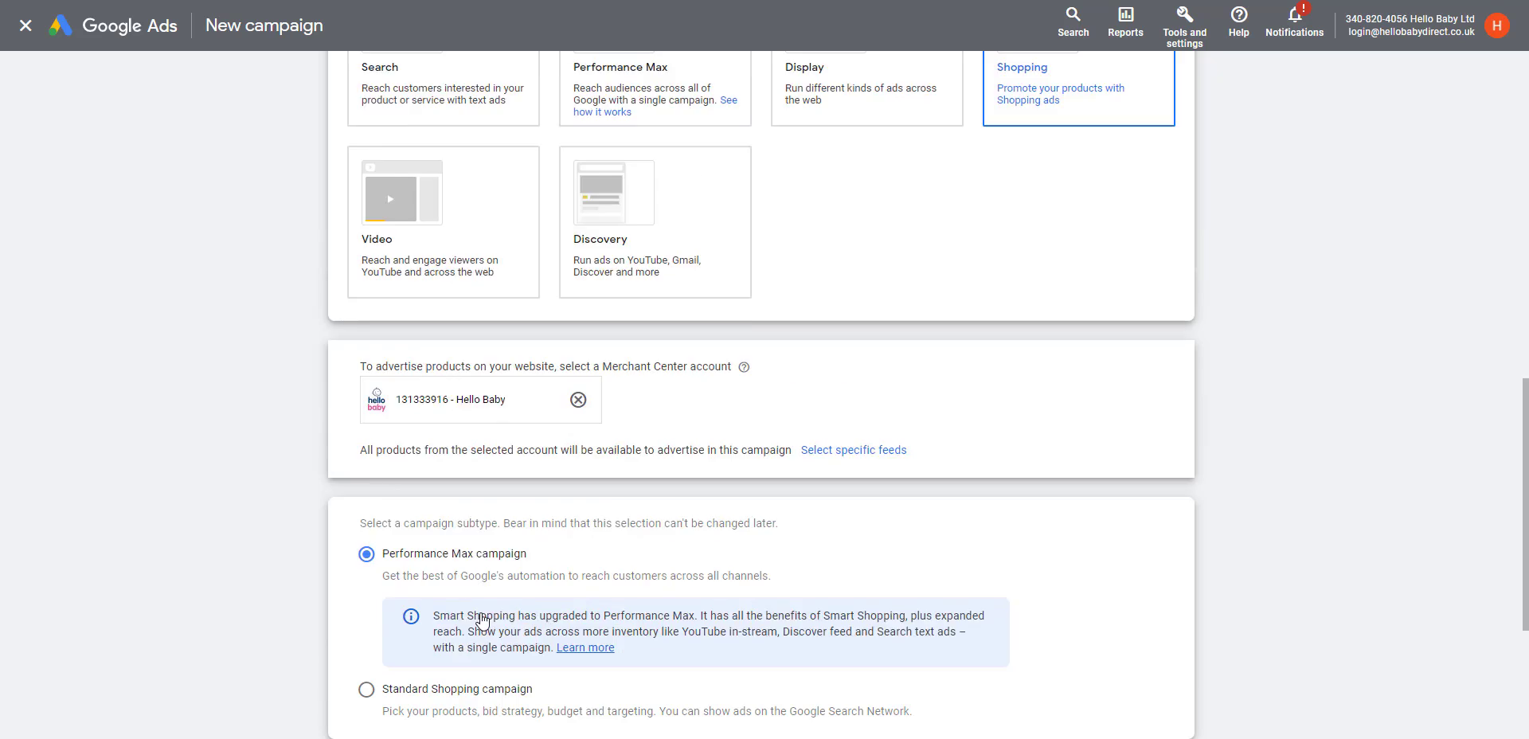
click(633, 249)
scroll(634, 249, down, 3)
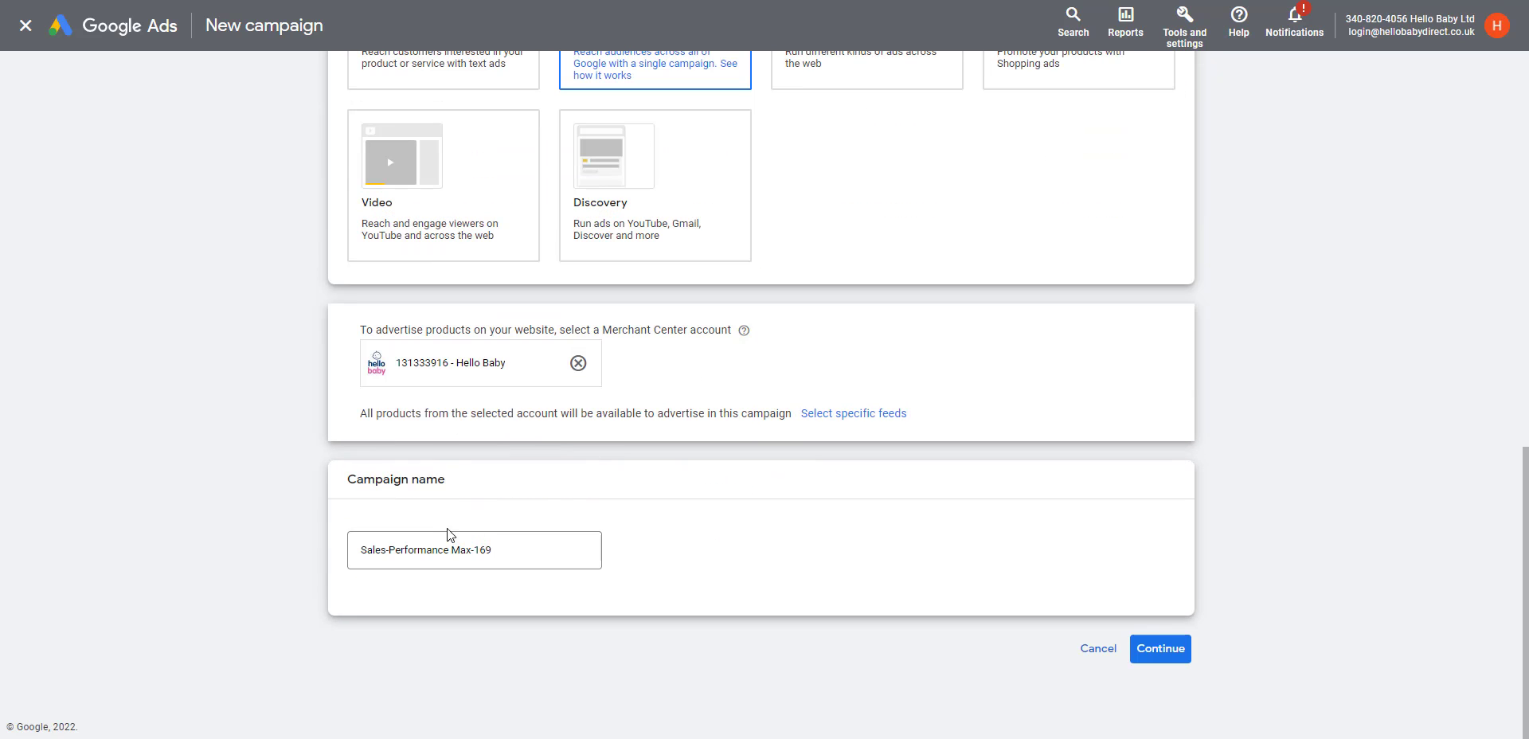
scroll(484, 547, up, 6)
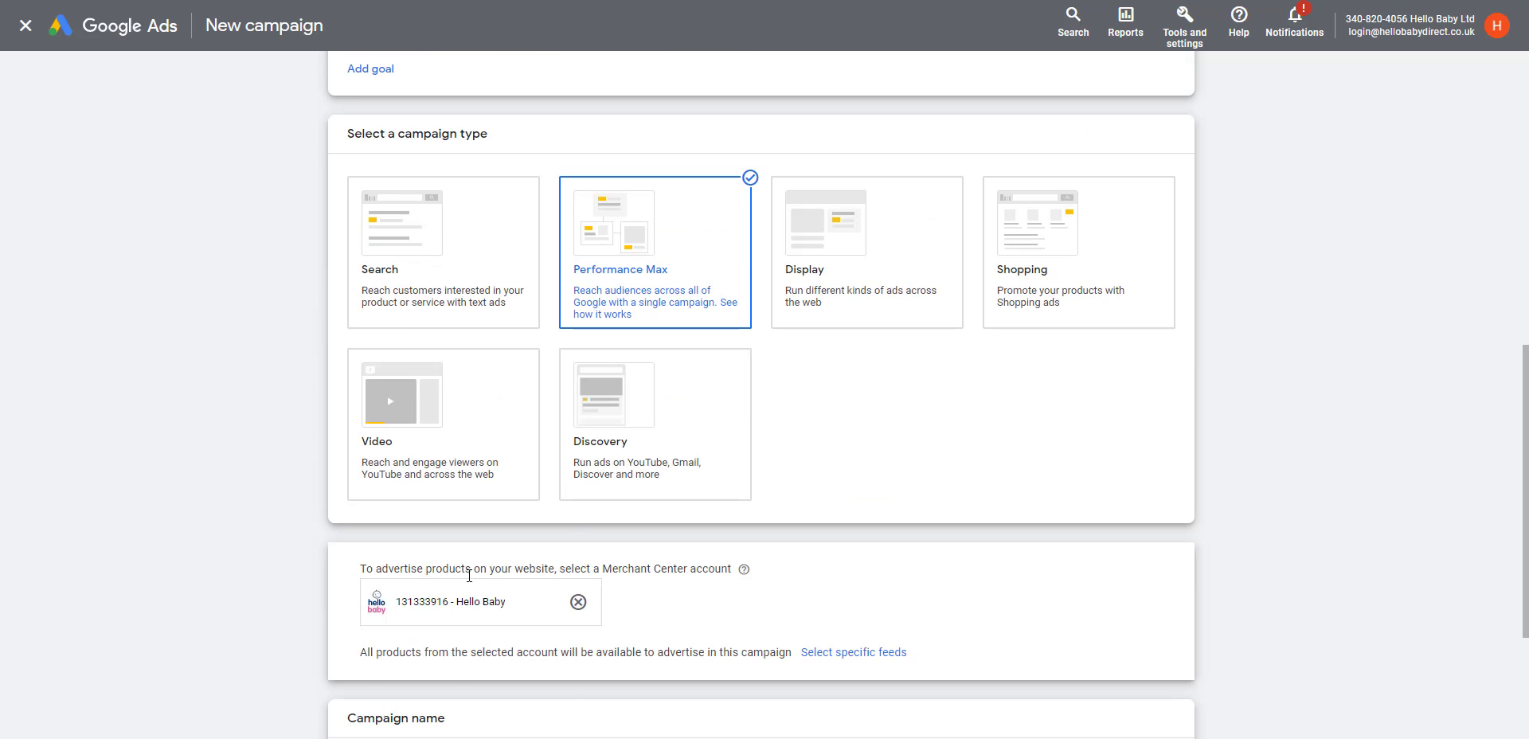
click(1073, 478)
- Keep the Performance Max campaign subtype and name the campaign "Test PM"
scroll(956, 494, down, 7)
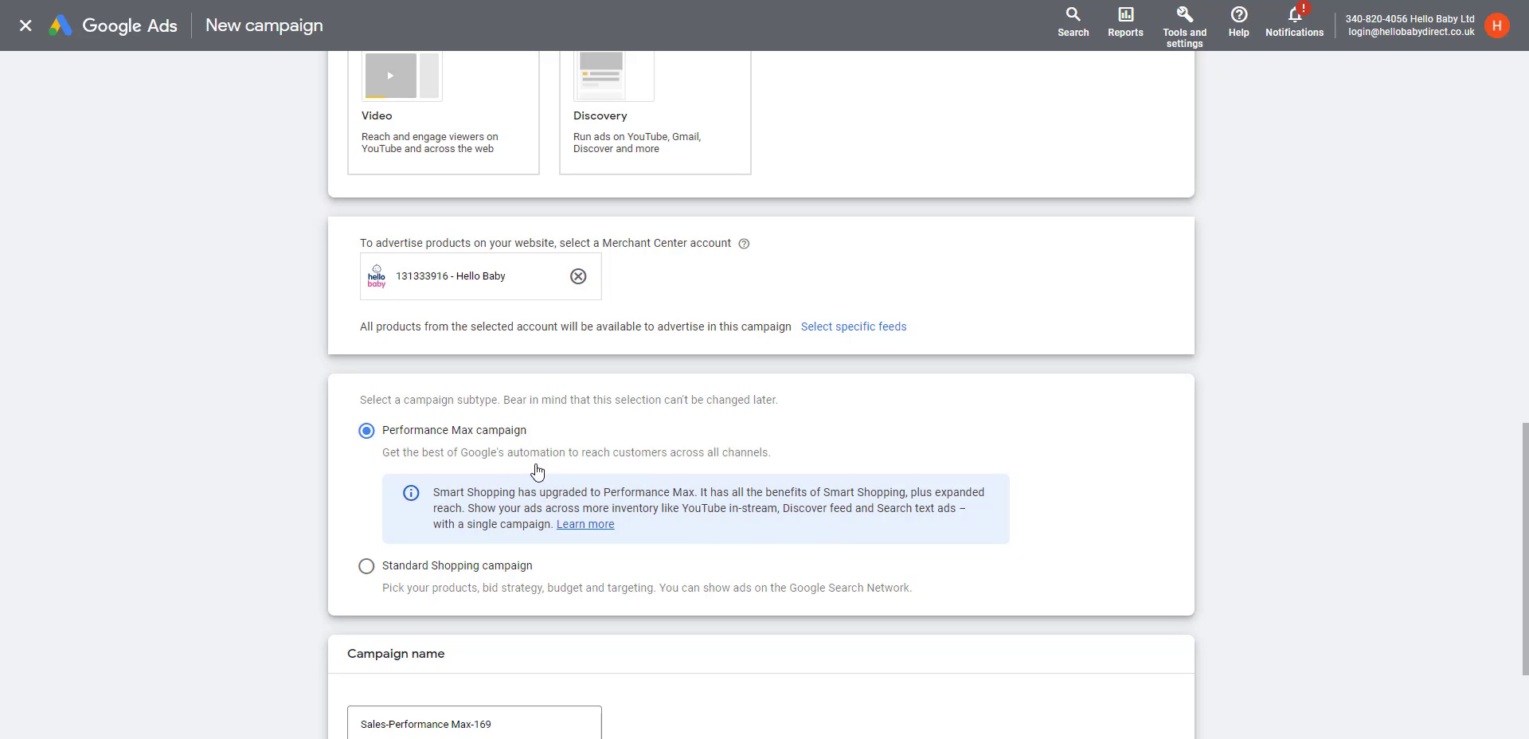
scroll(416, 611, down, 1)
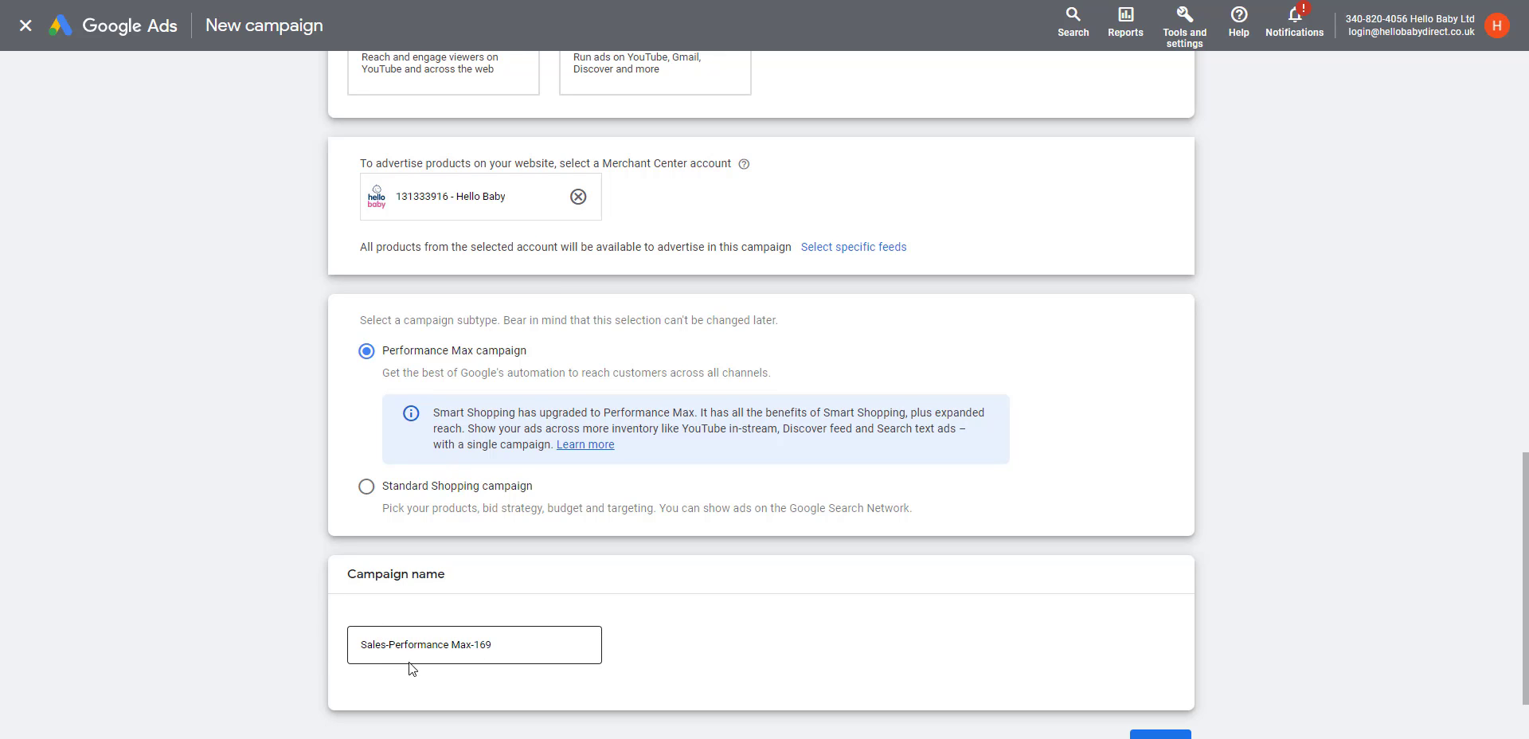
triple_click(515, 645)
text(Test PM)
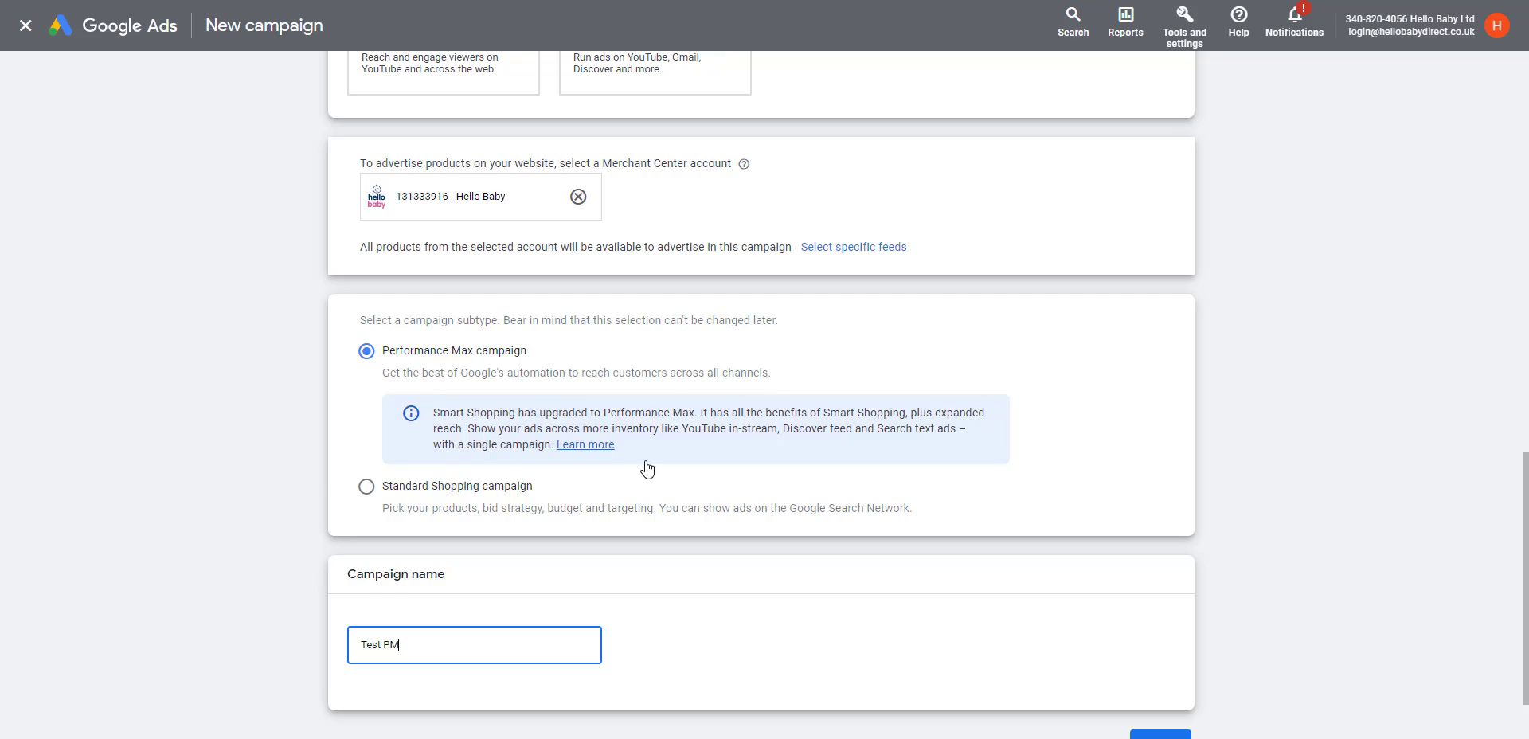
scroll(642, 464, down, 1)
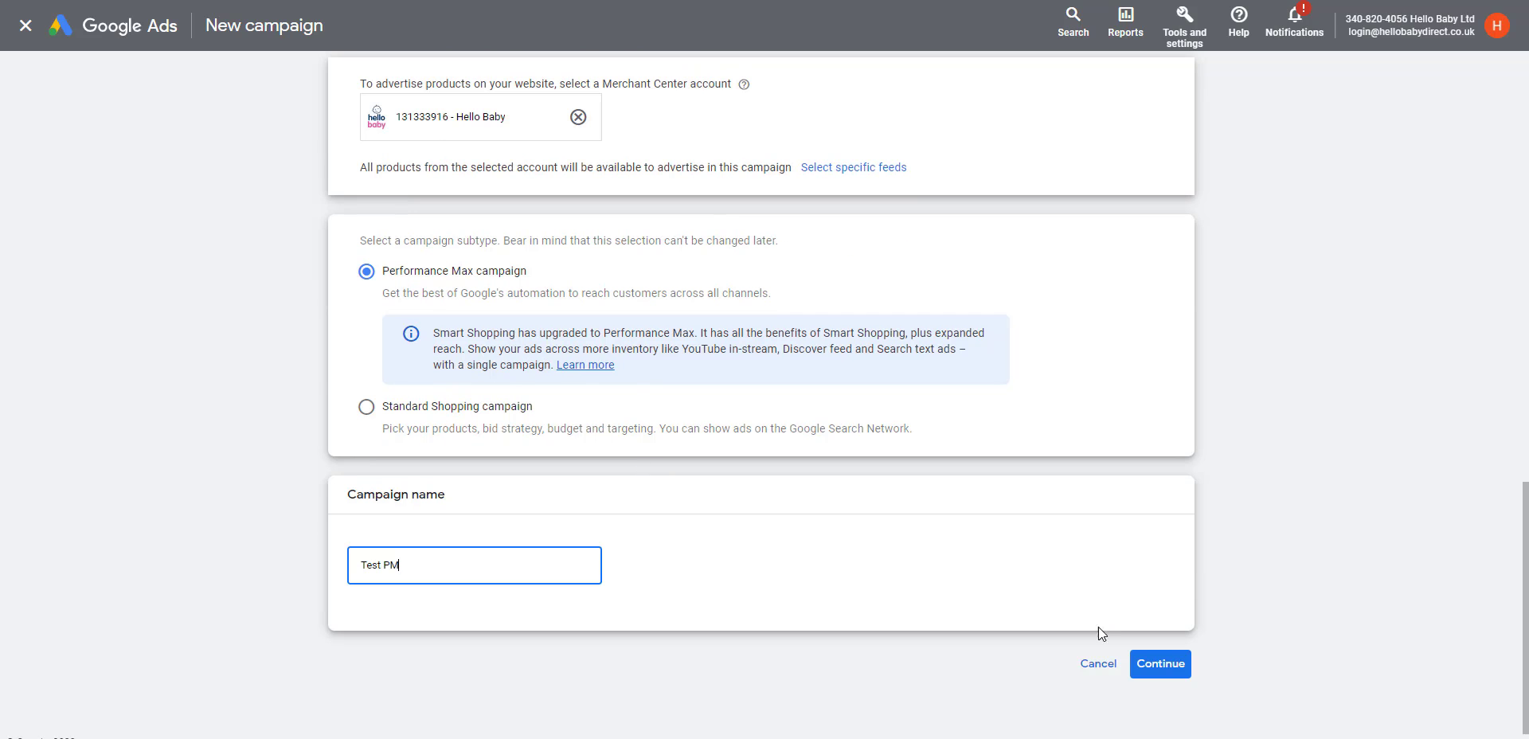
- Continue to the budget and bidding settings and set the average daily budget to £10
click(1138, 563)
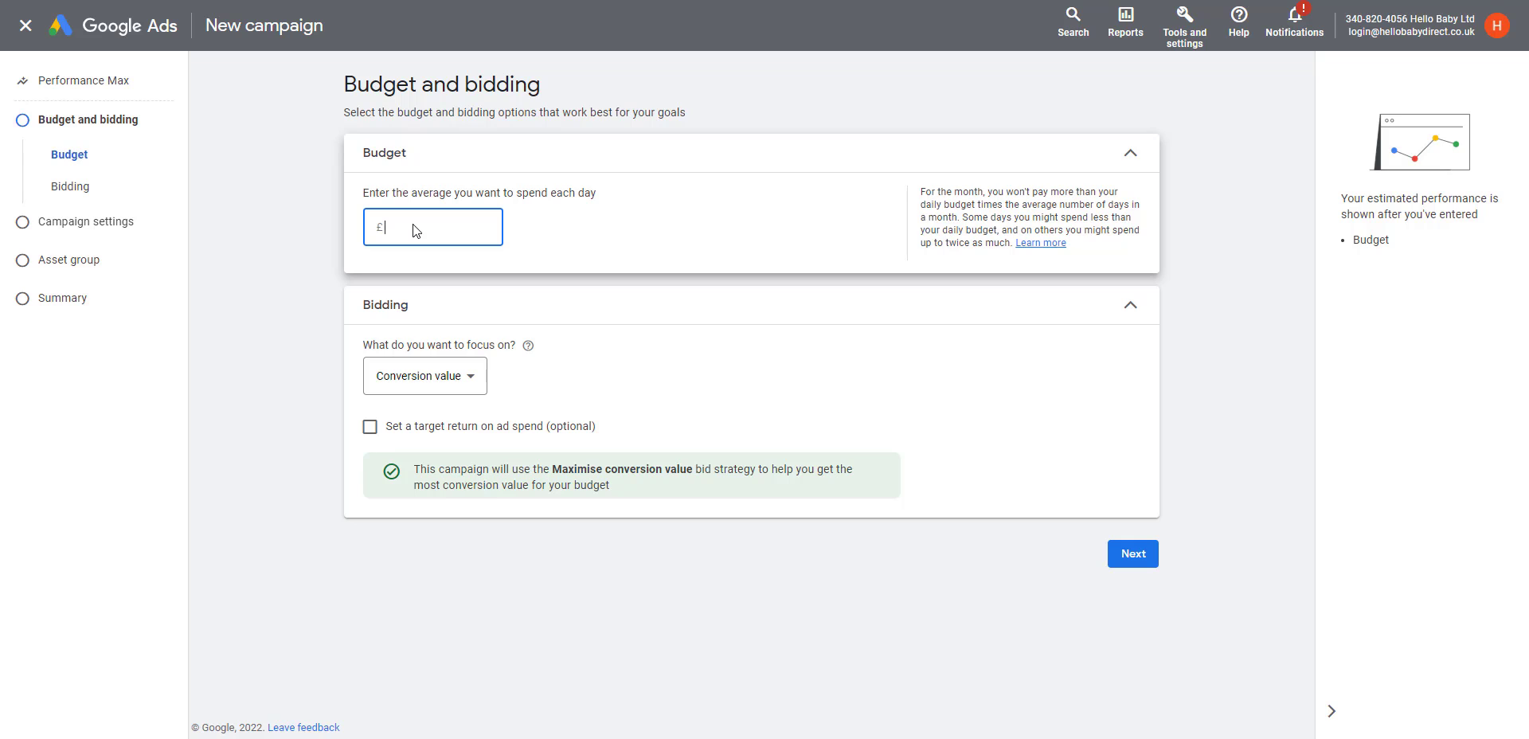
text(10)
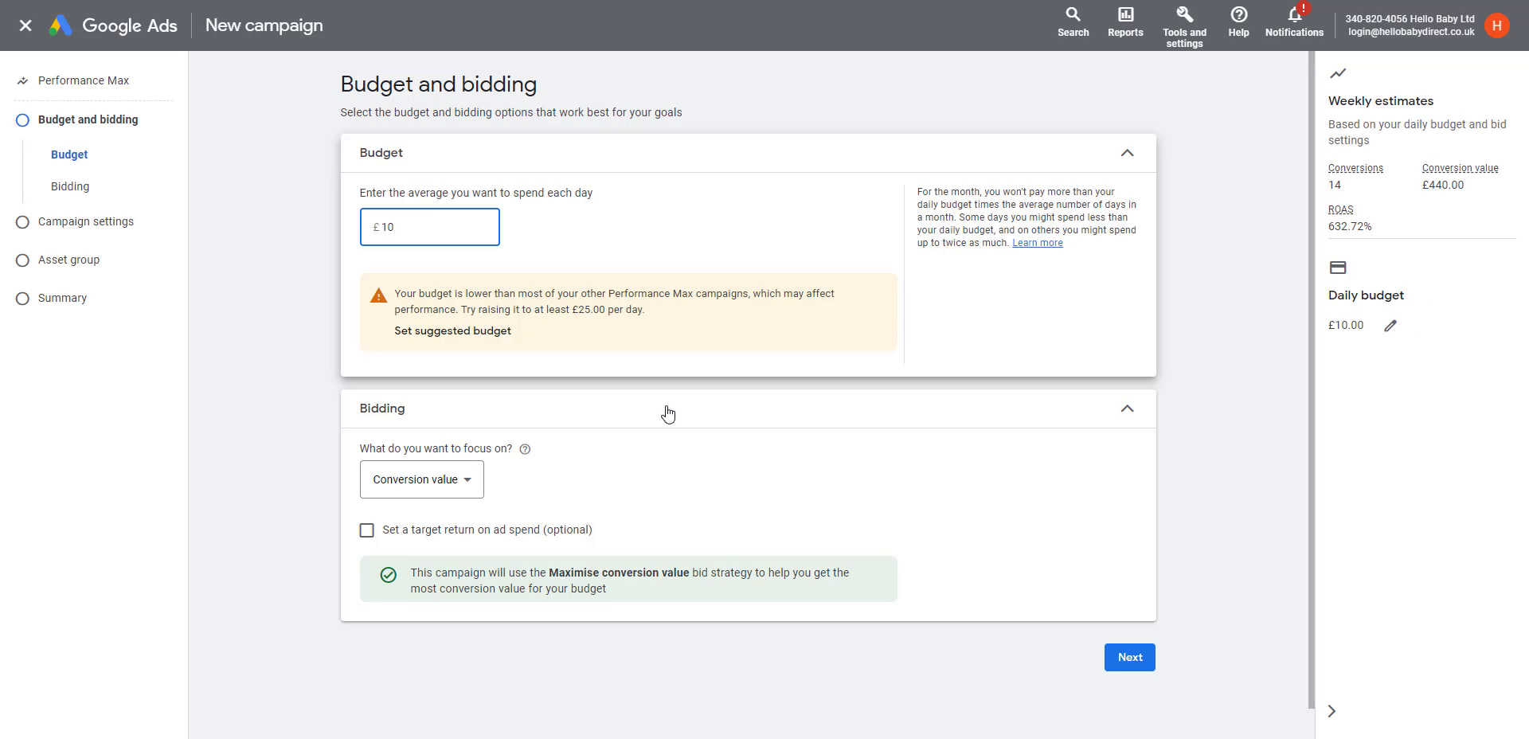
- Focus the bidding on conversions and enable a target cost per action
scroll(666, 413, down, 1)
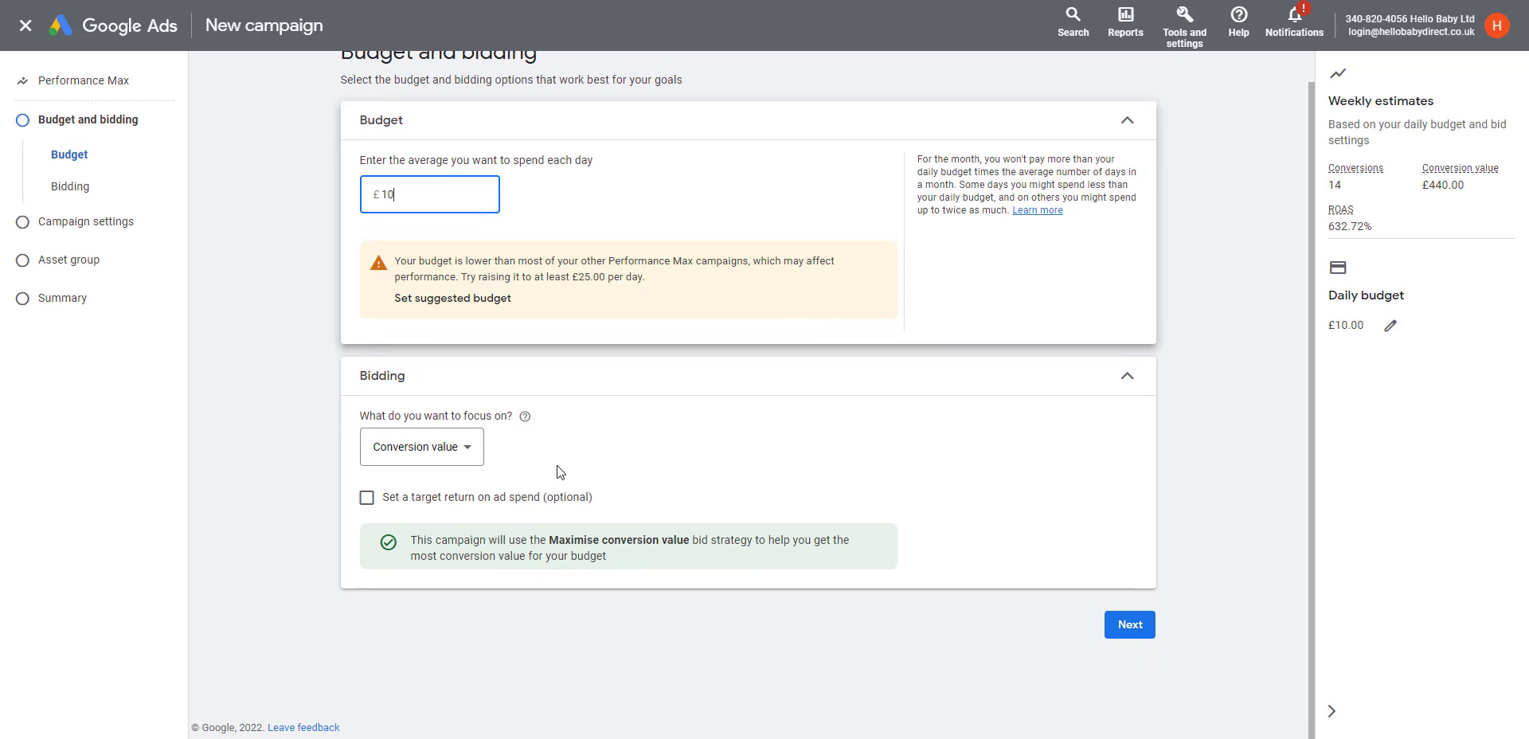
click(467, 456)
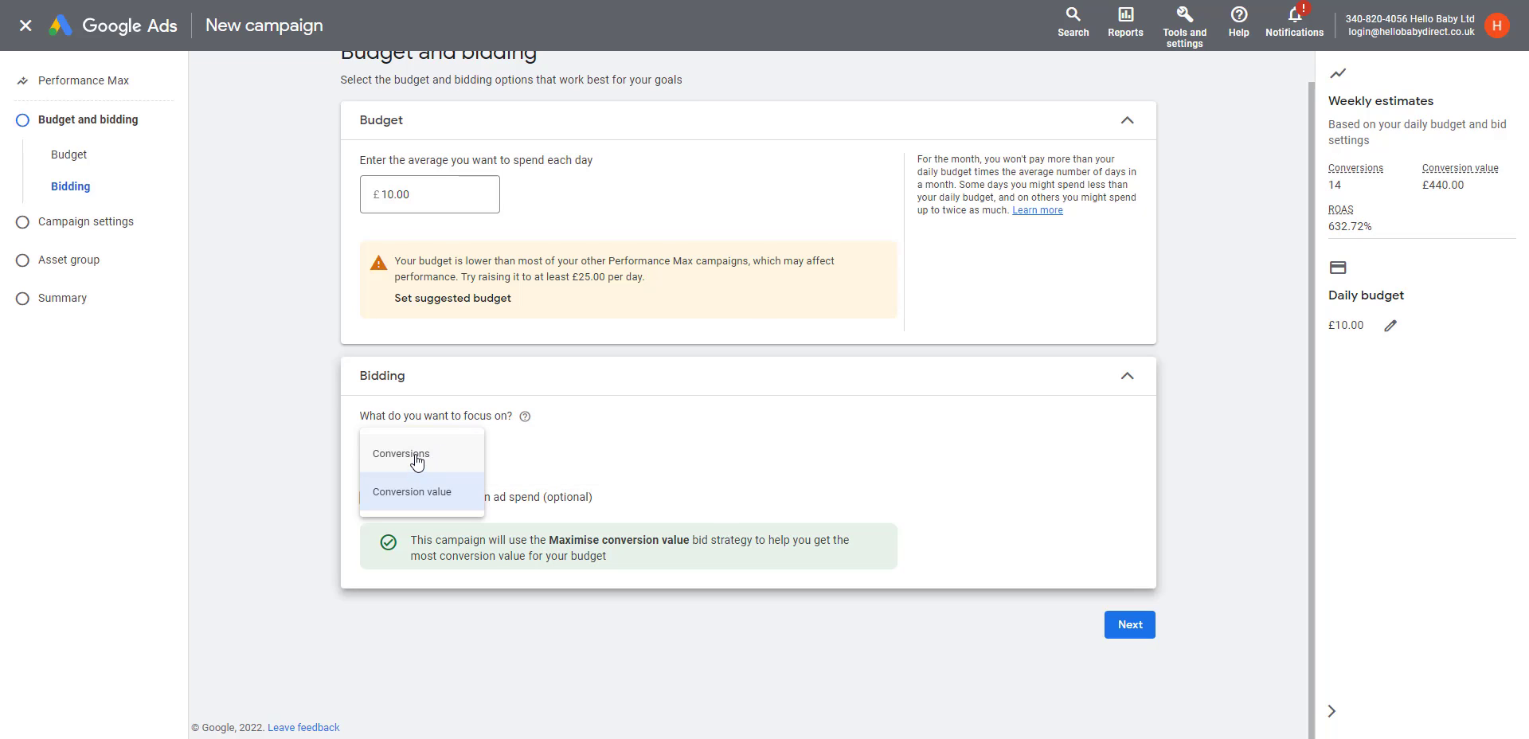
click(418, 461)
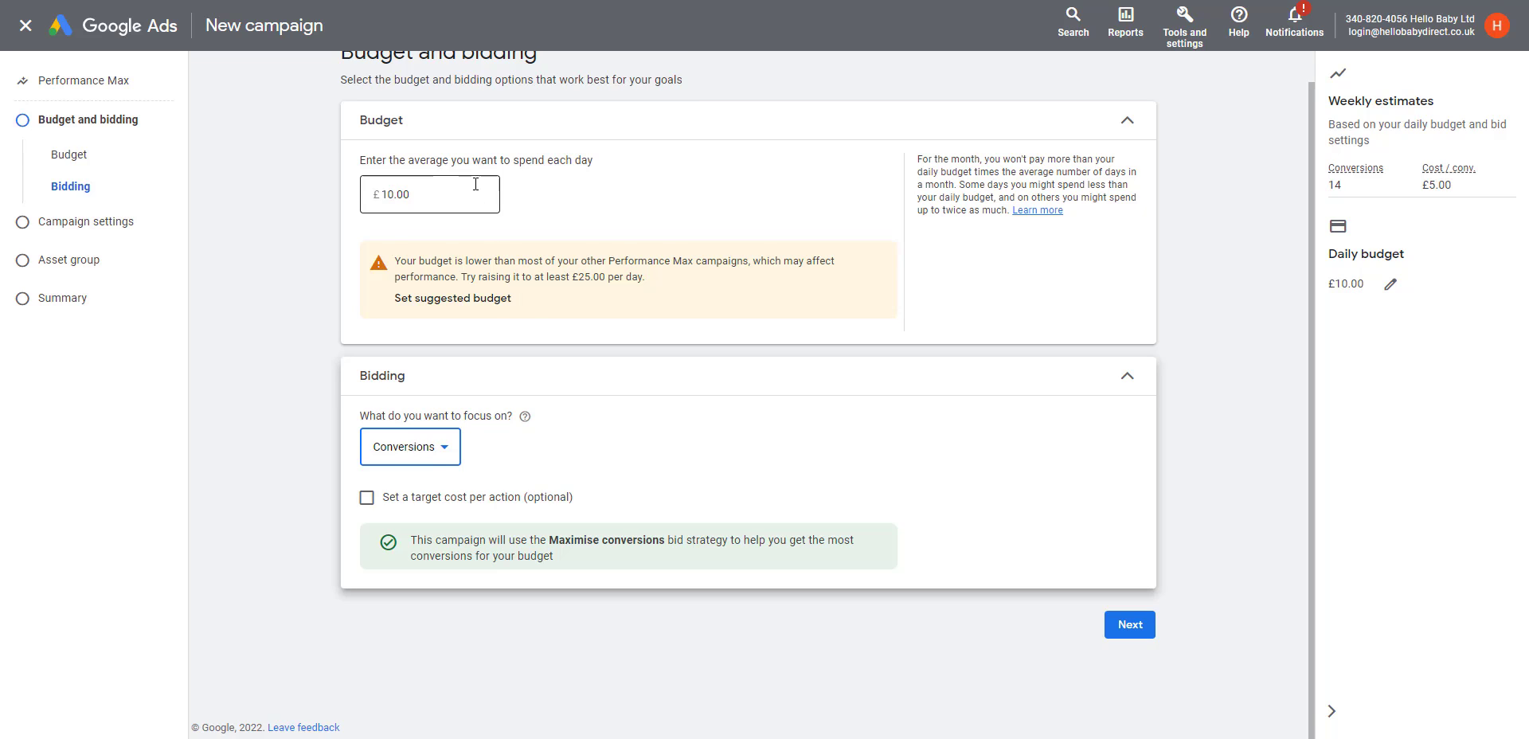
click(367, 498)
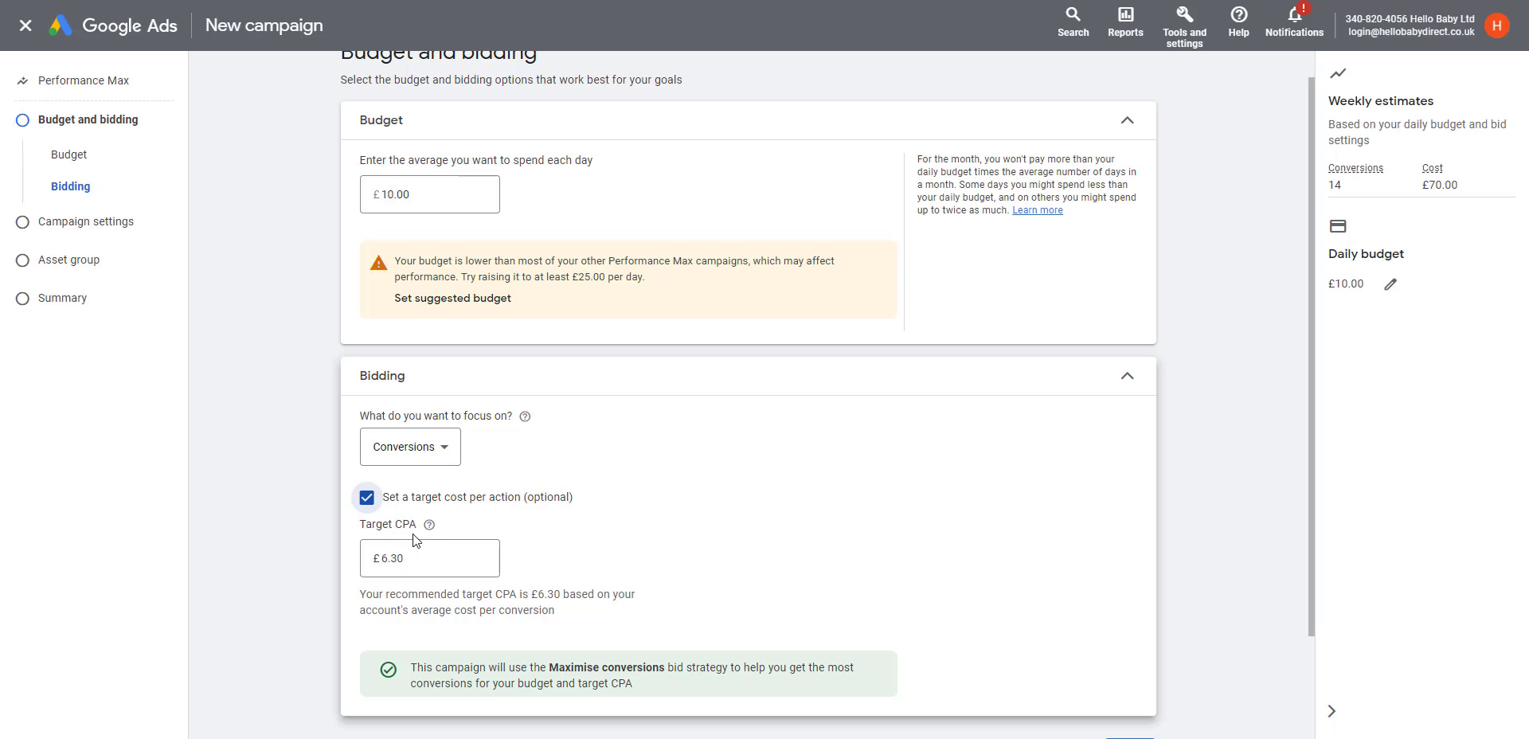
drag(419, 525, 372, 524)
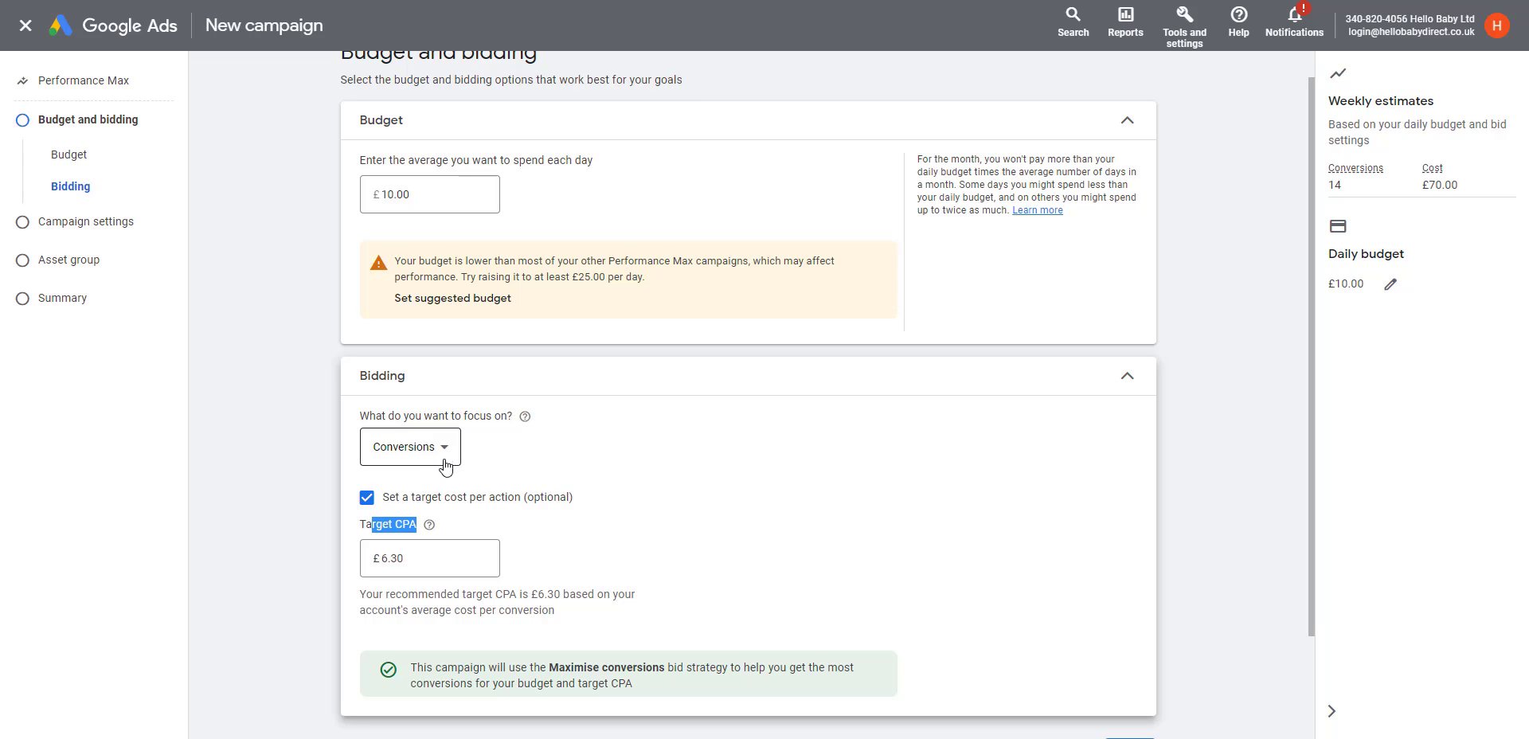
- Focus the bidding on conversion value with a 500% target return on ad spend, and continue to the campaign settings
click(440, 454)
click(435, 492)
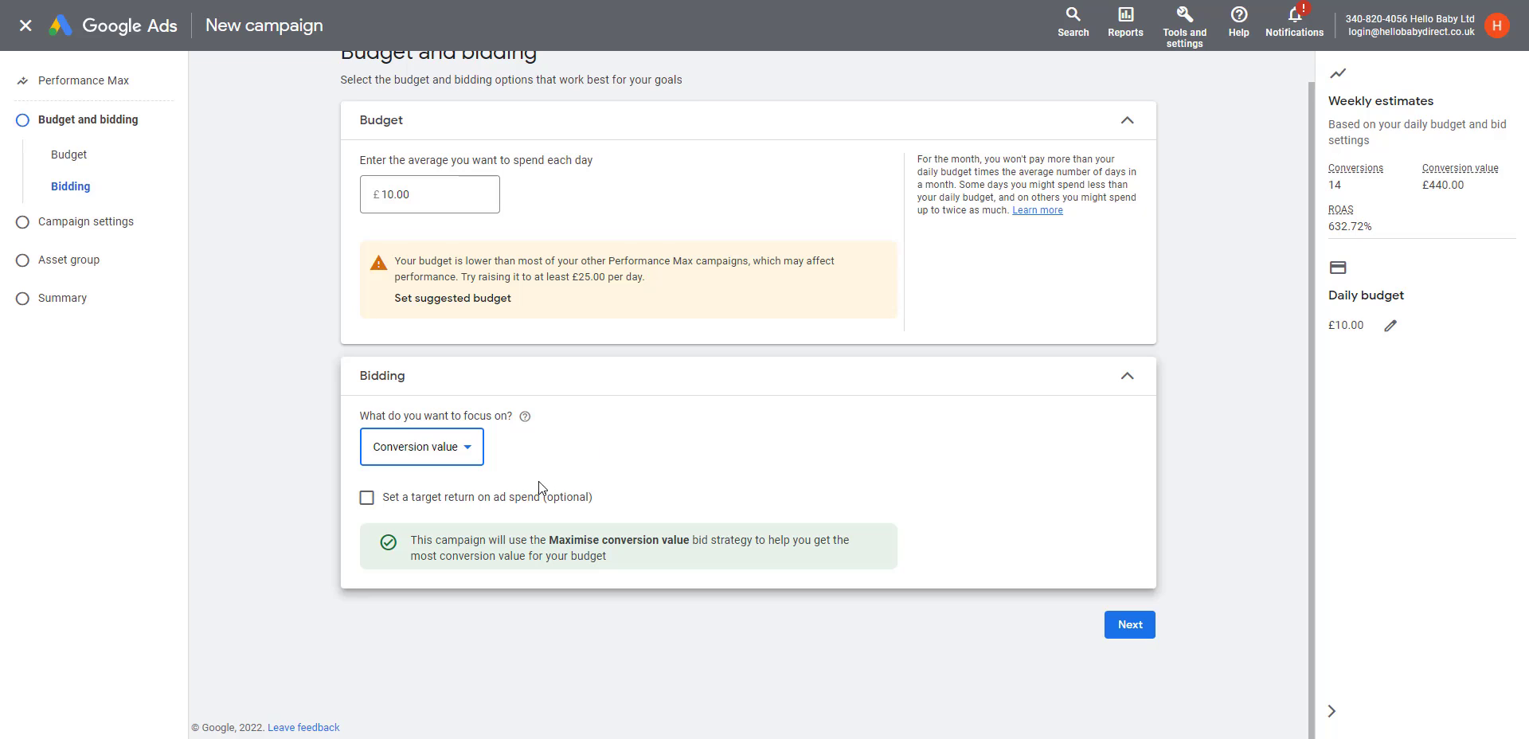
click(367, 499)
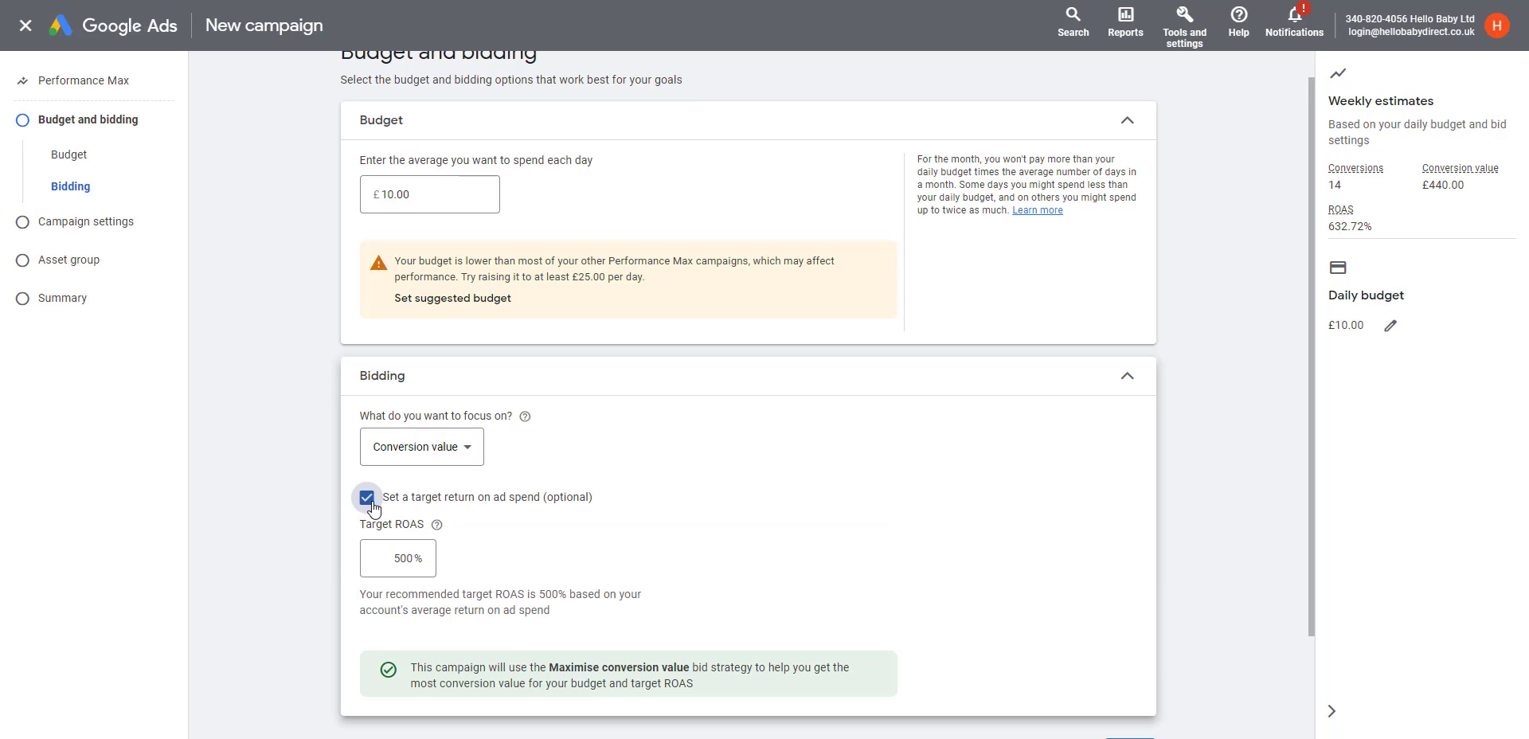
drag(428, 529, 363, 528)
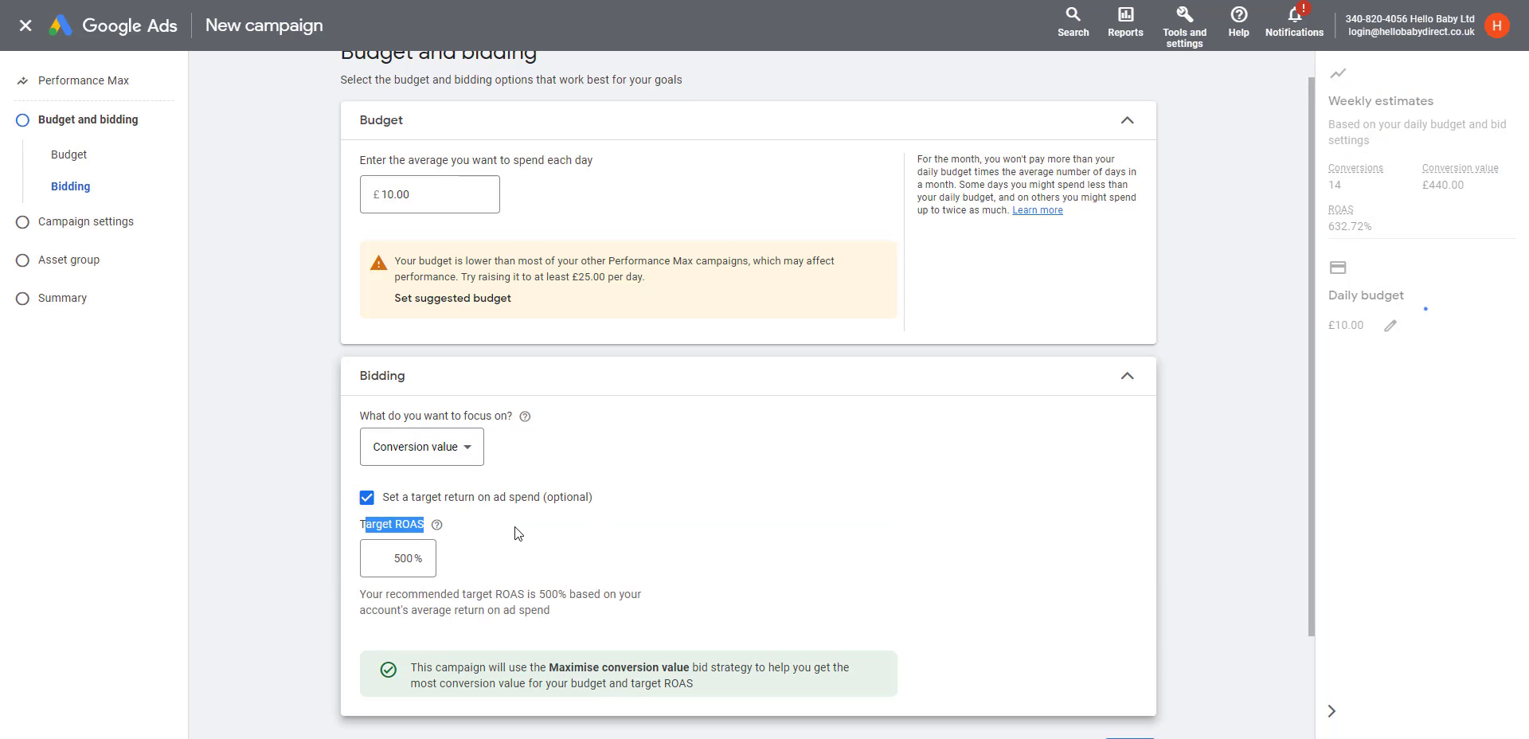
click(518, 533)
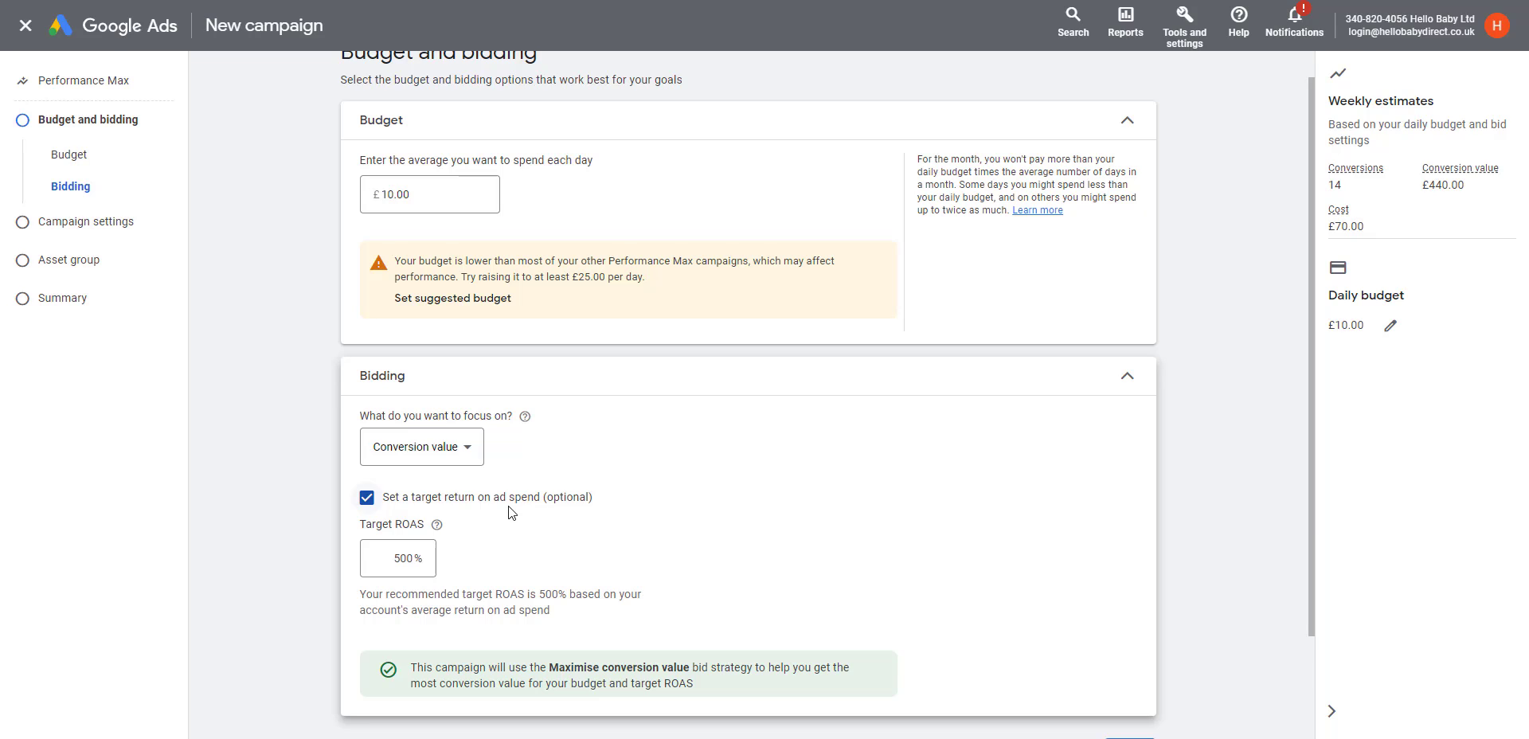
click(398, 558)
double_click(402, 558)
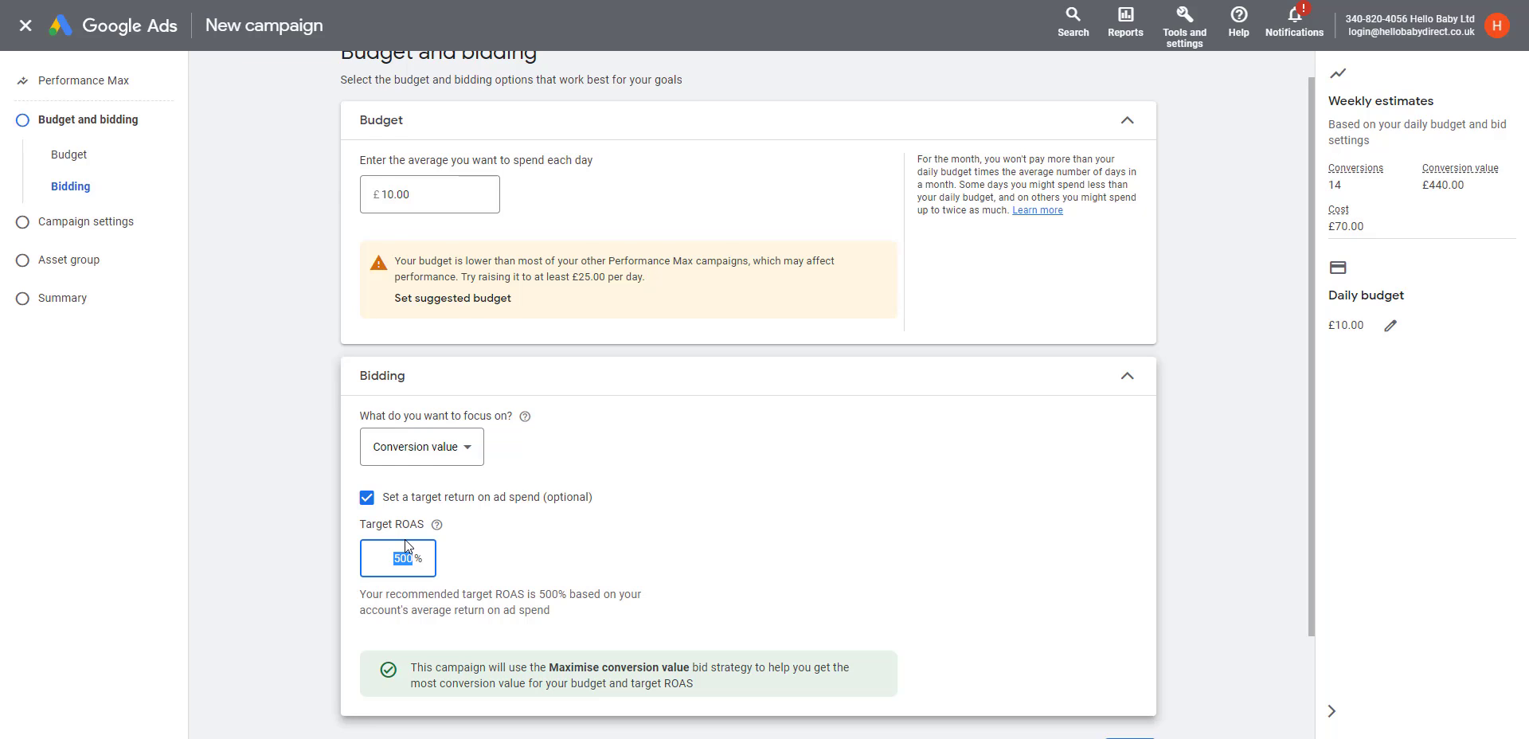
key(Return)
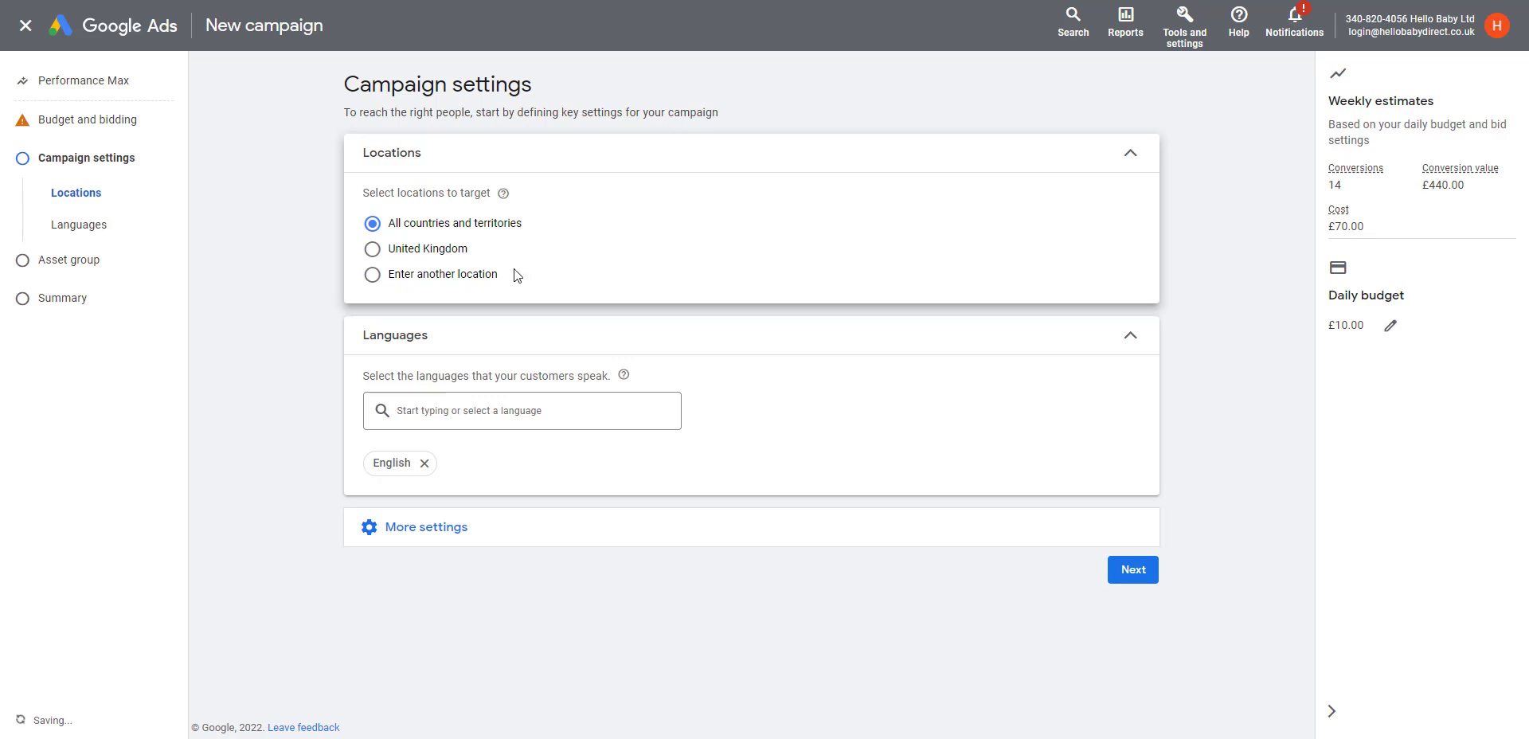
- Restrict the campaign's target location to the United Kingdom
drag(387, 224, 541, 226)
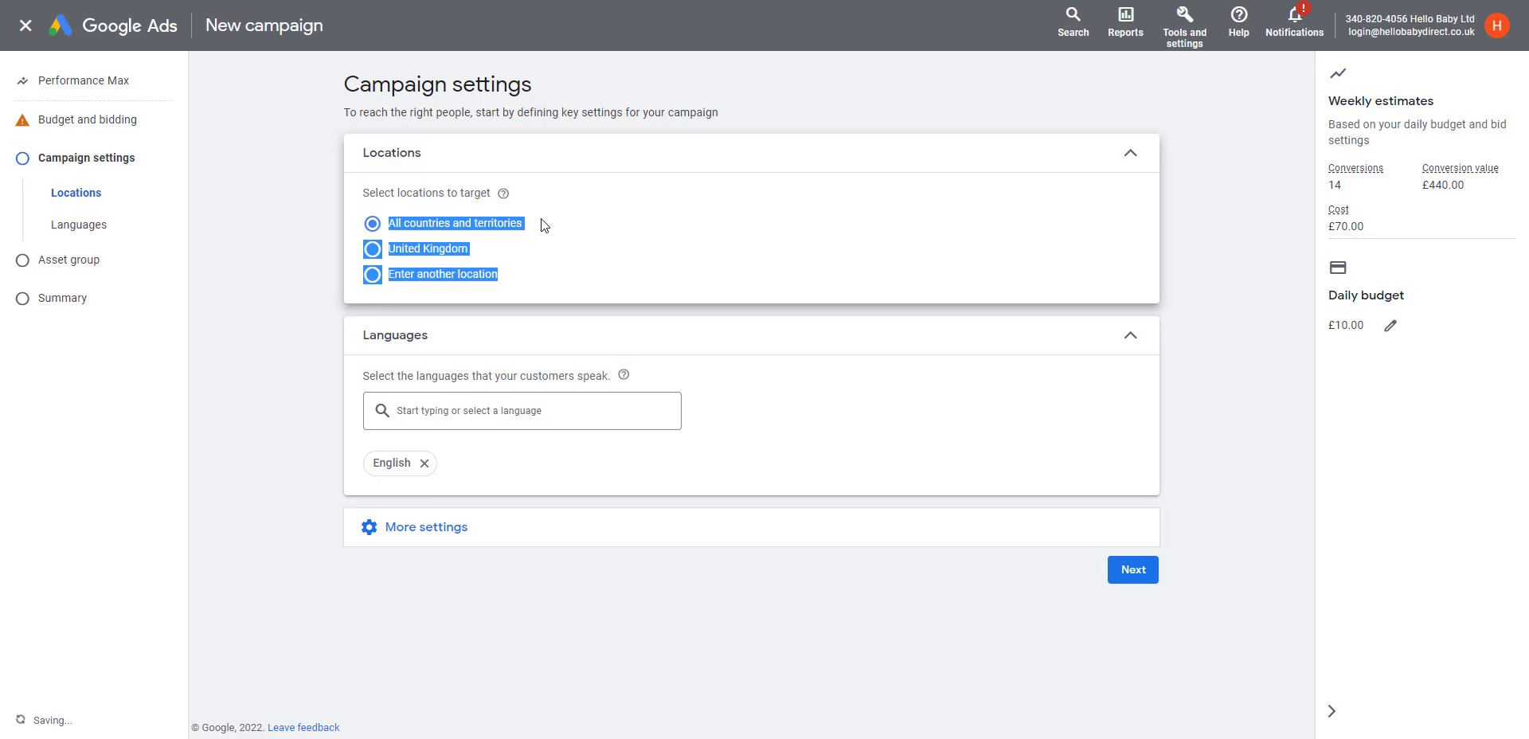
click(542, 225)
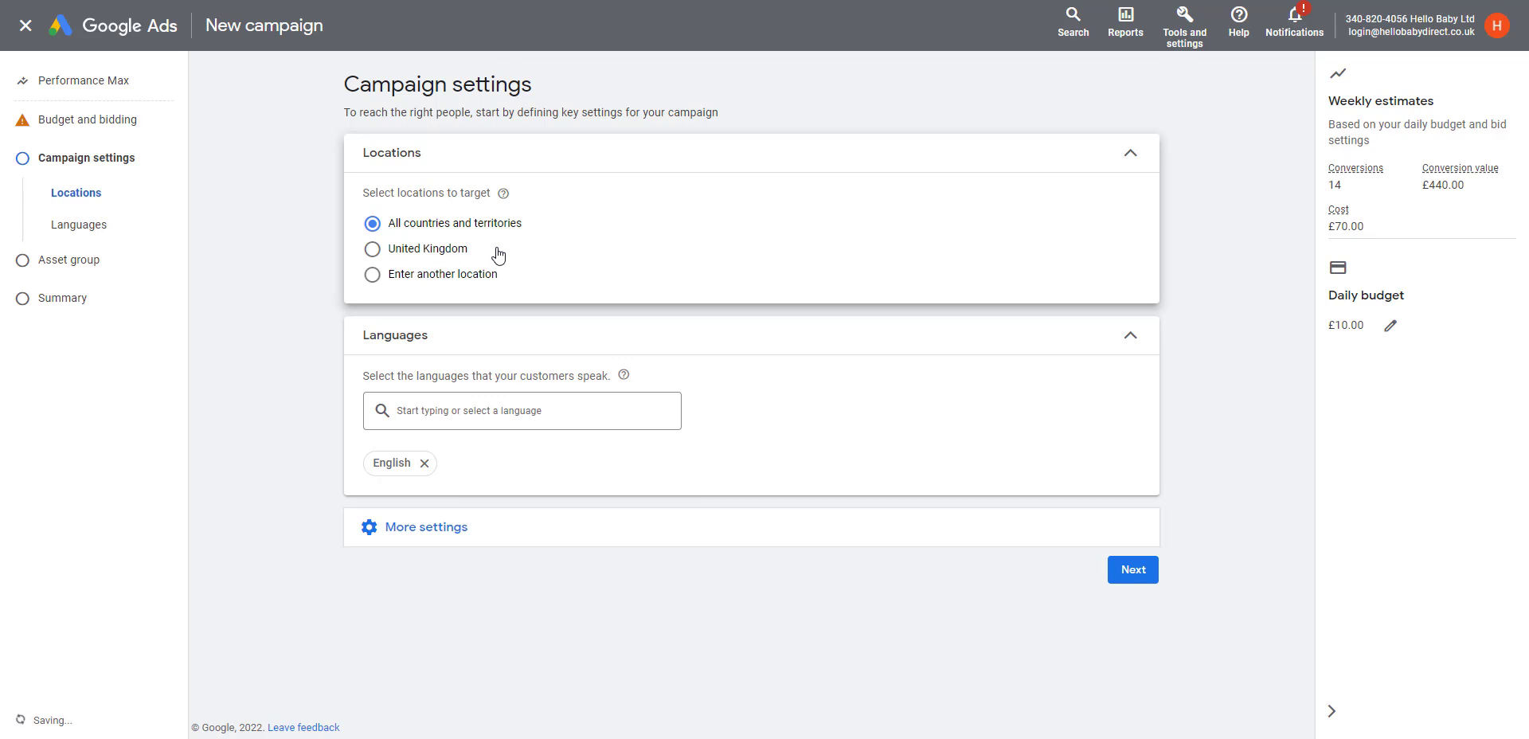
click(372, 248)
- Clear English from the campaign's customer languages, search for "eng" and select English again
click(543, 410)
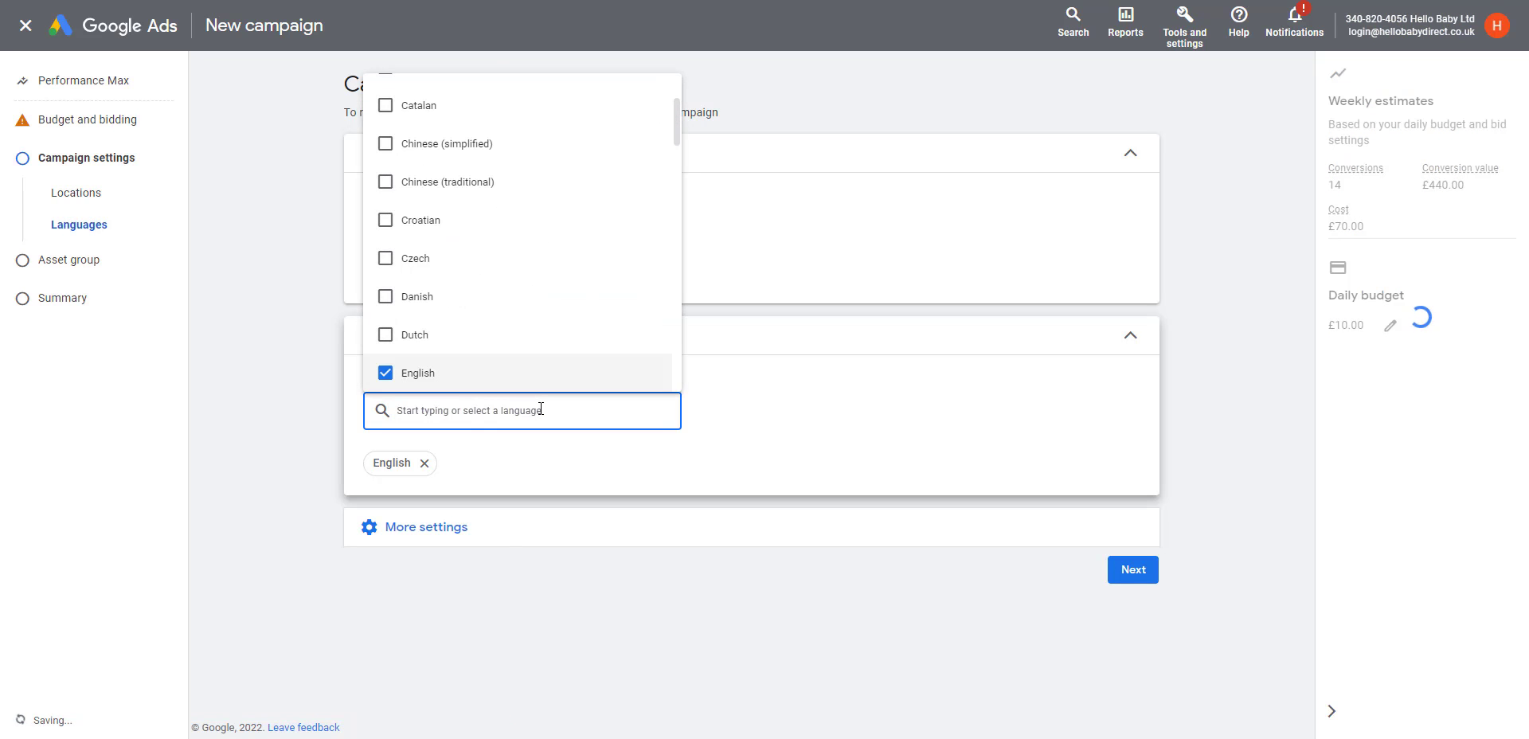
click(422, 373)
text(eng)
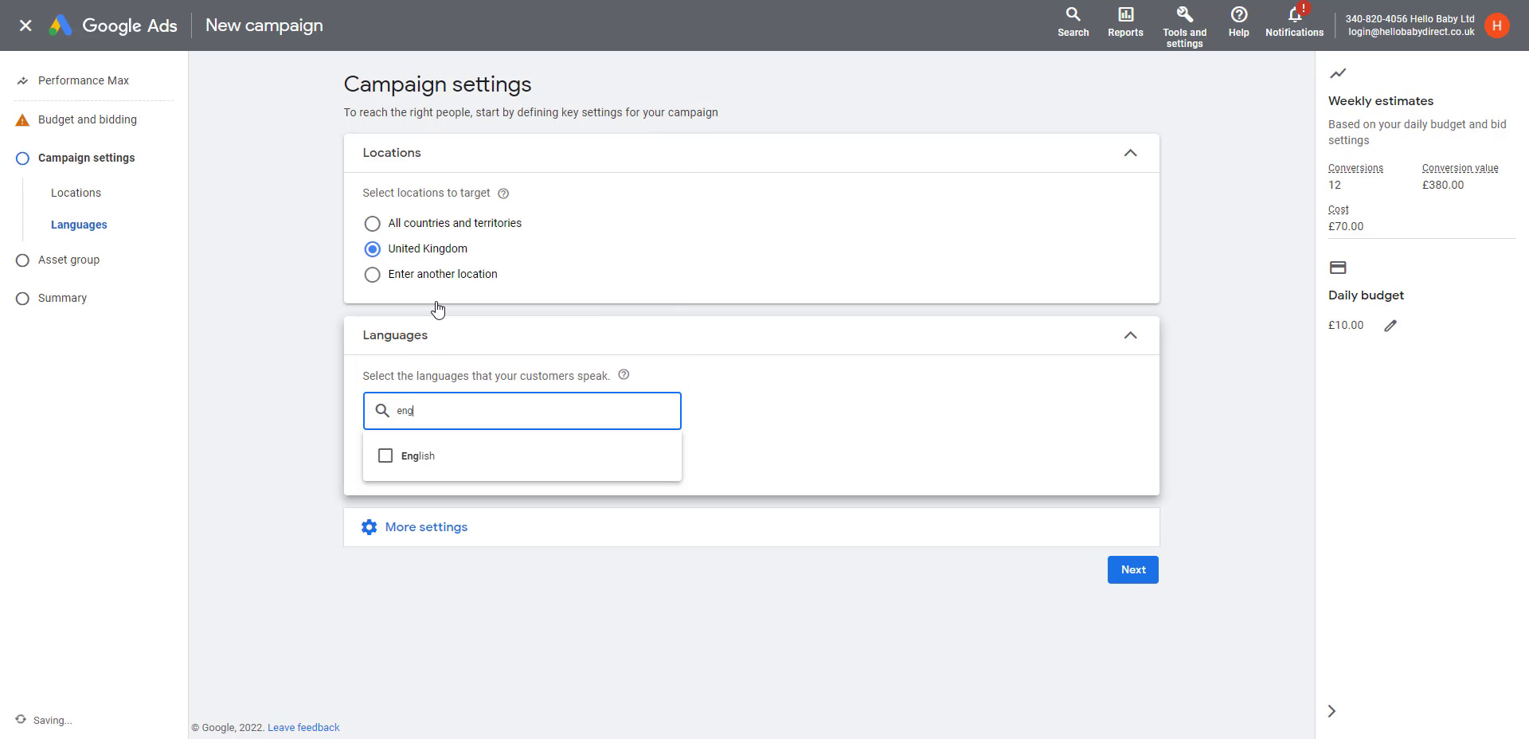
click(469, 373)
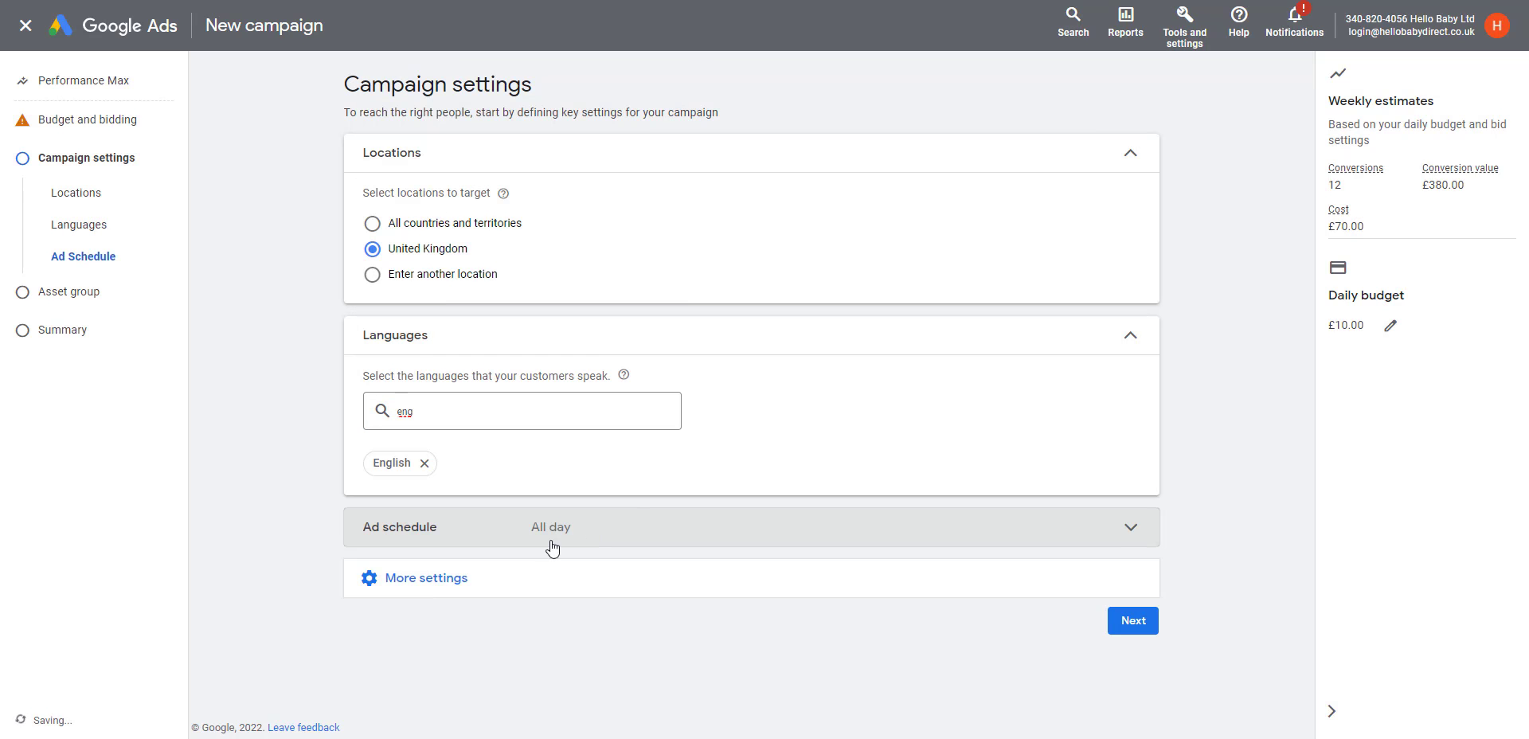
- Expand the additional campaign settings and examine the day options available for the ad schedule
click(420, 582)
scroll(554, 560, down, 2)
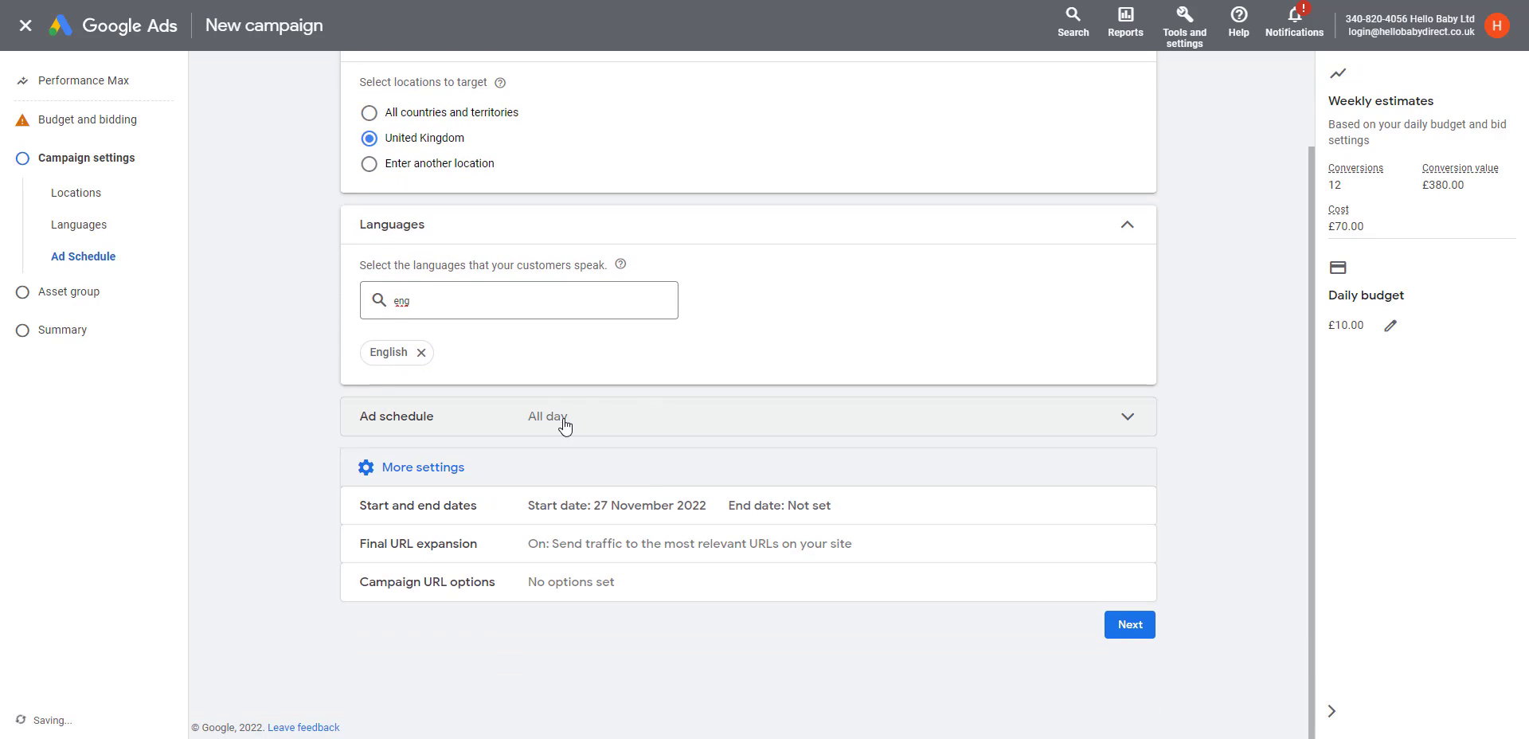
click(1127, 417)
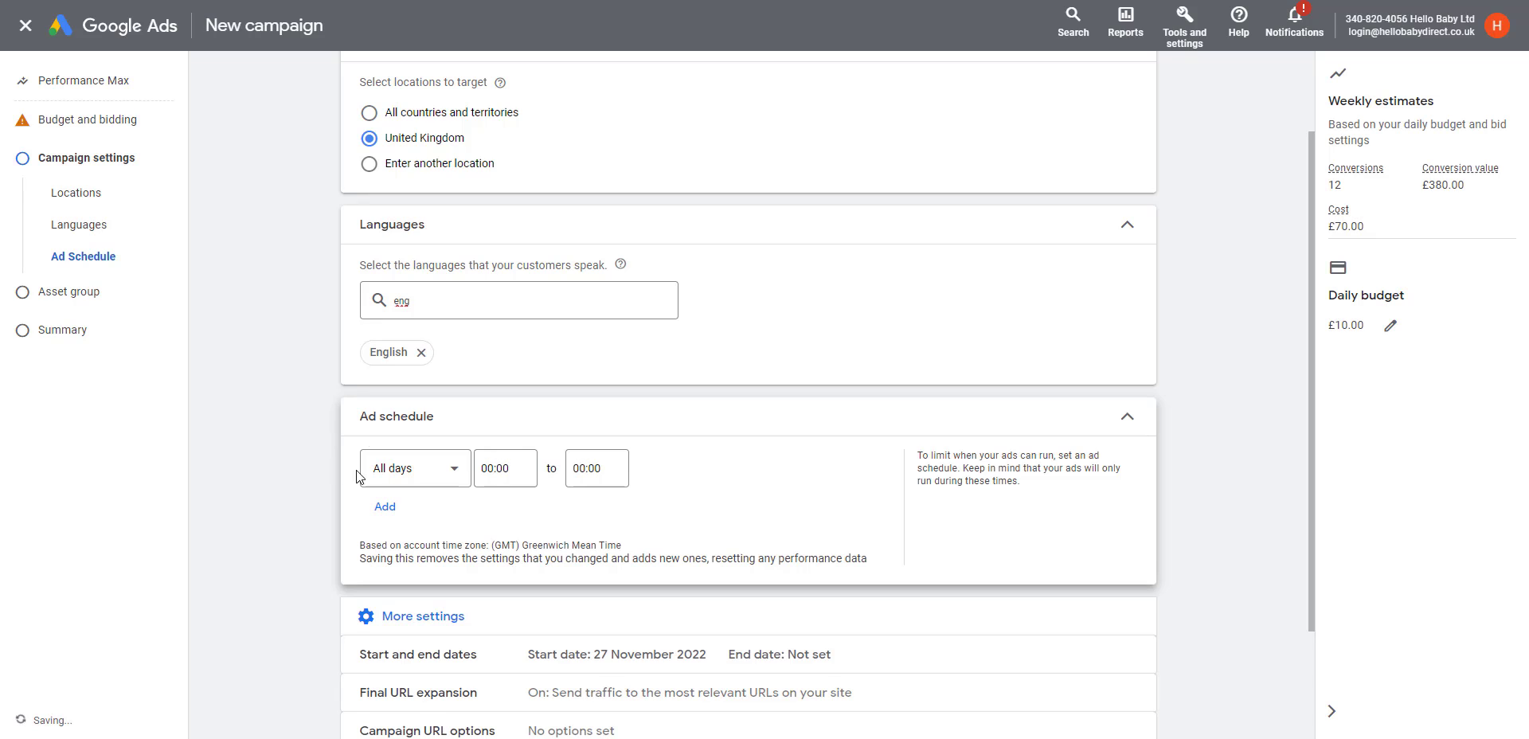
click(402, 469)
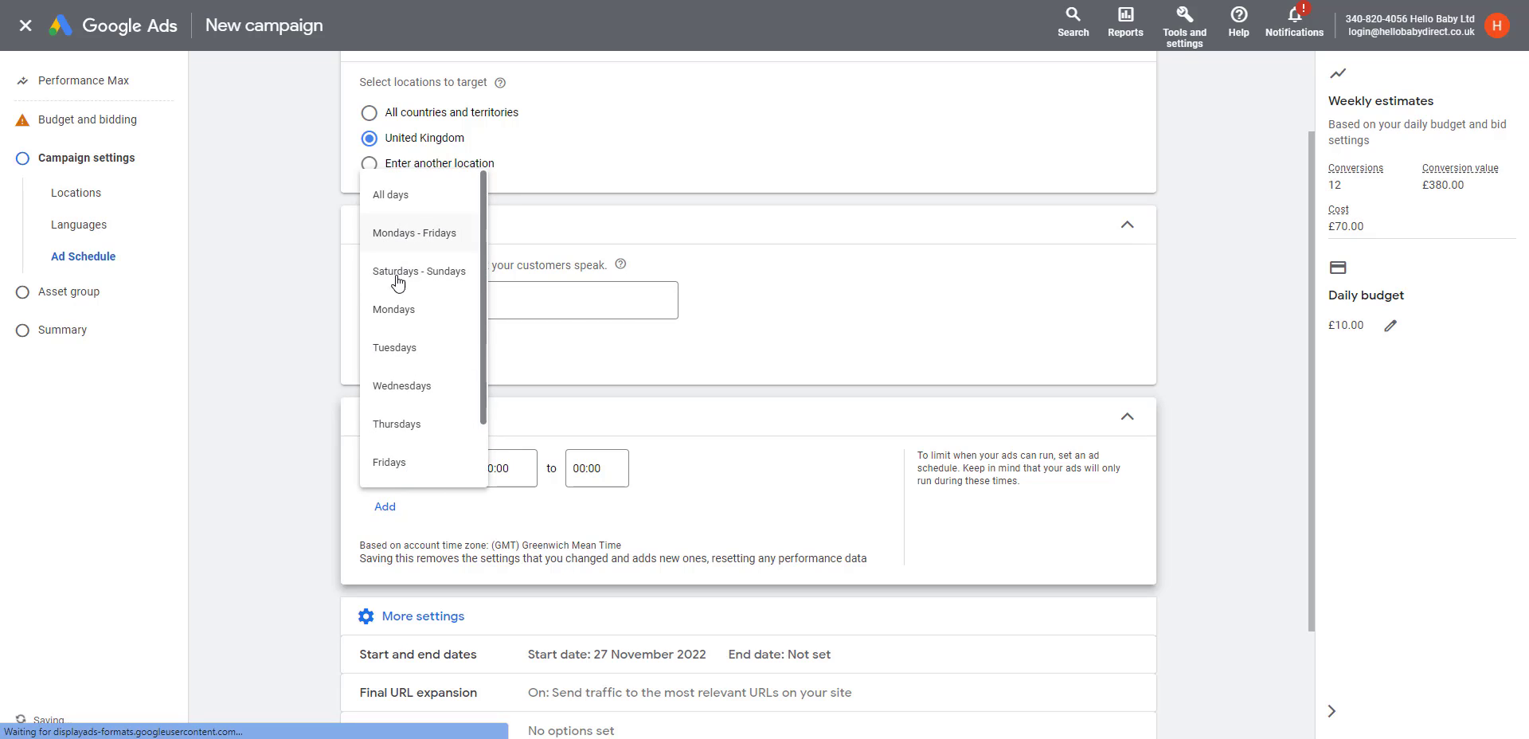
click(622, 366)
click(767, 417)
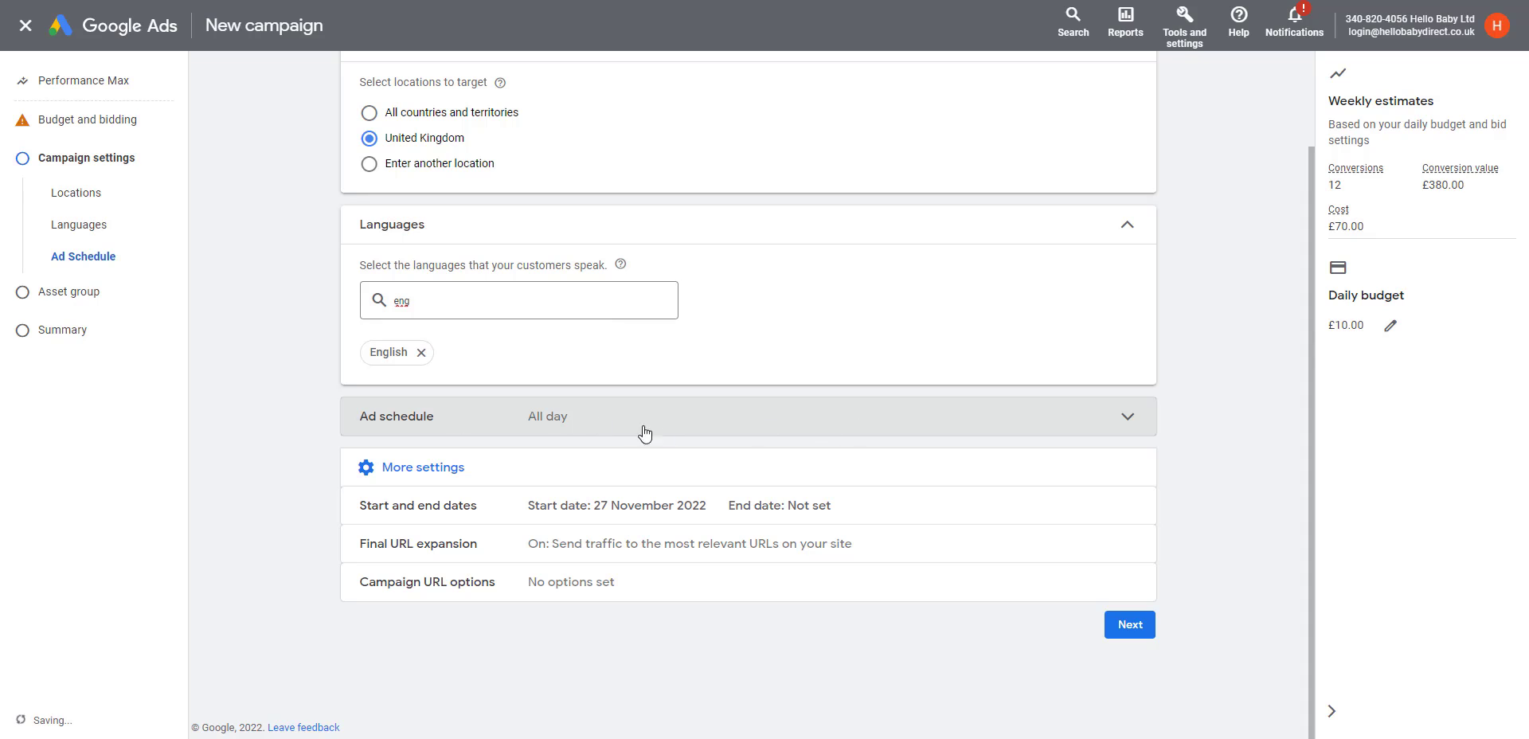
- Continue to the asset group setup and review its name and listing group sections
click(973, 433)
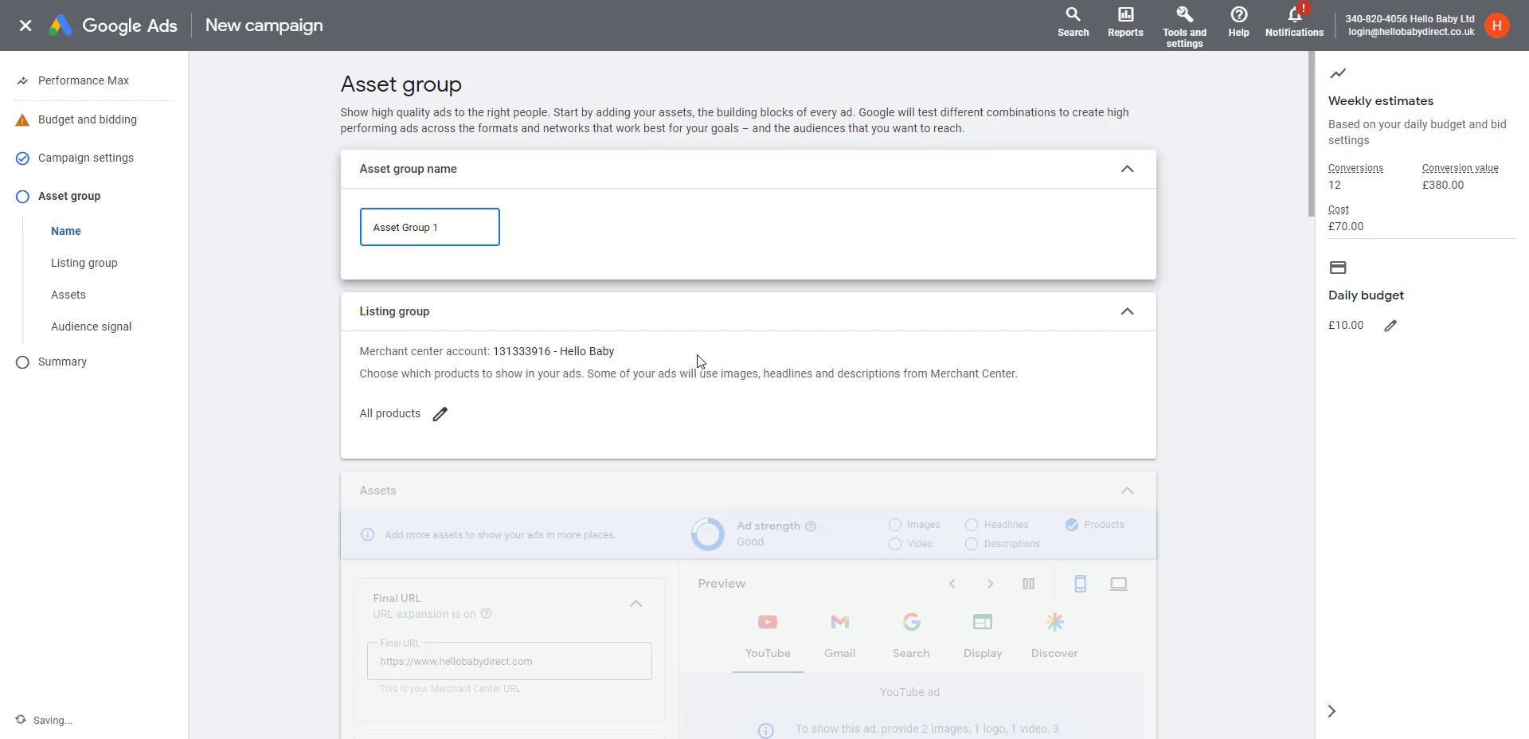
scroll(698, 360, down, 1)
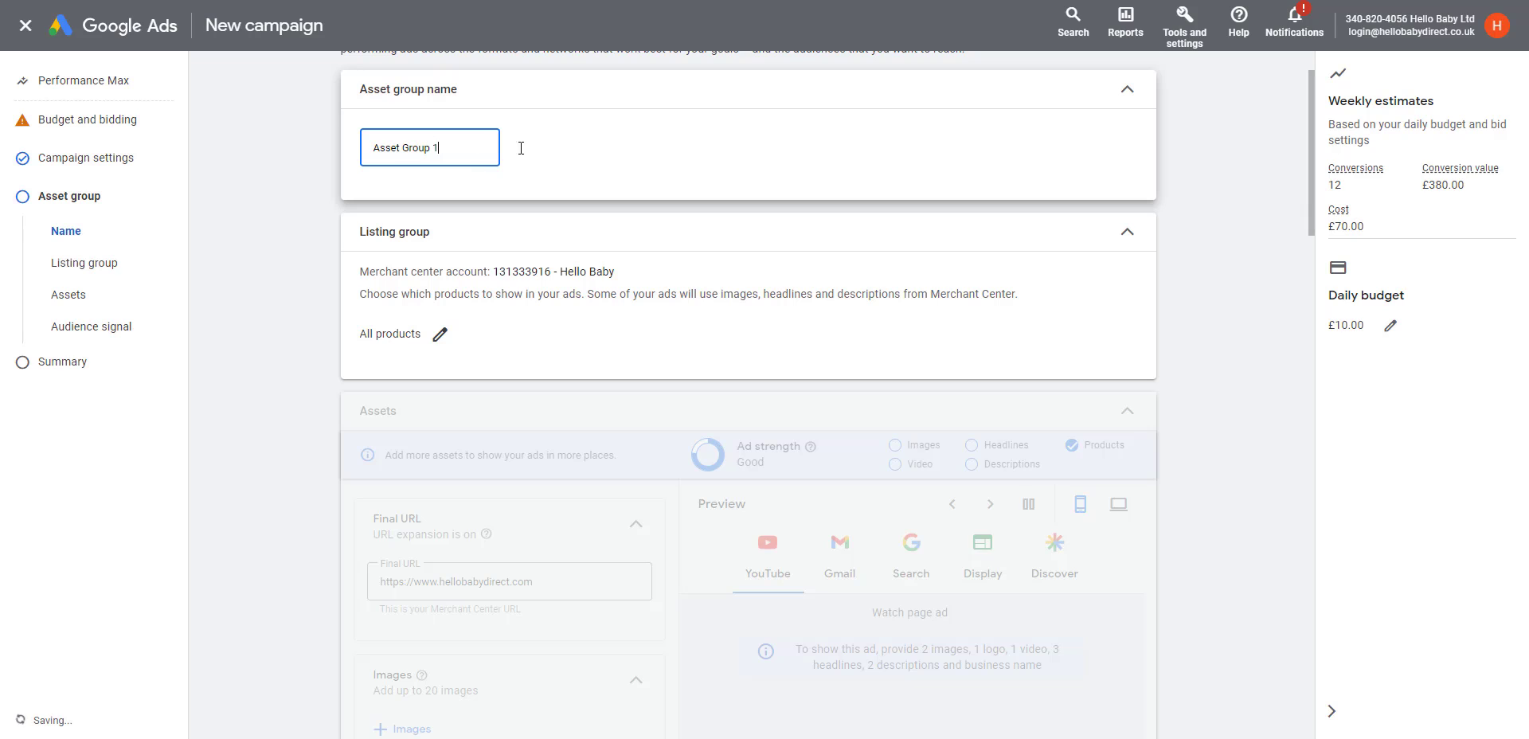
click(638, 283)
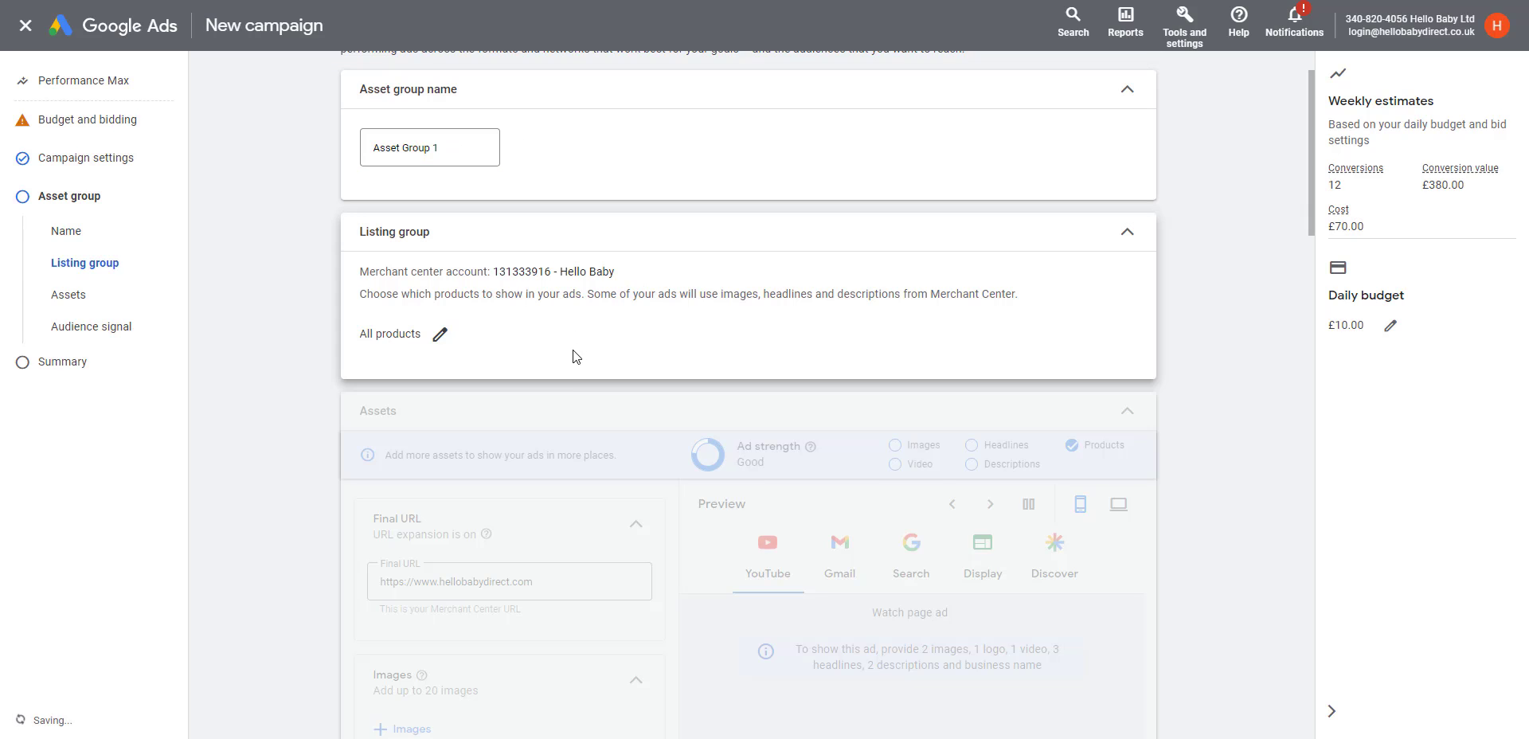
scroll(662, 263, down, 3)
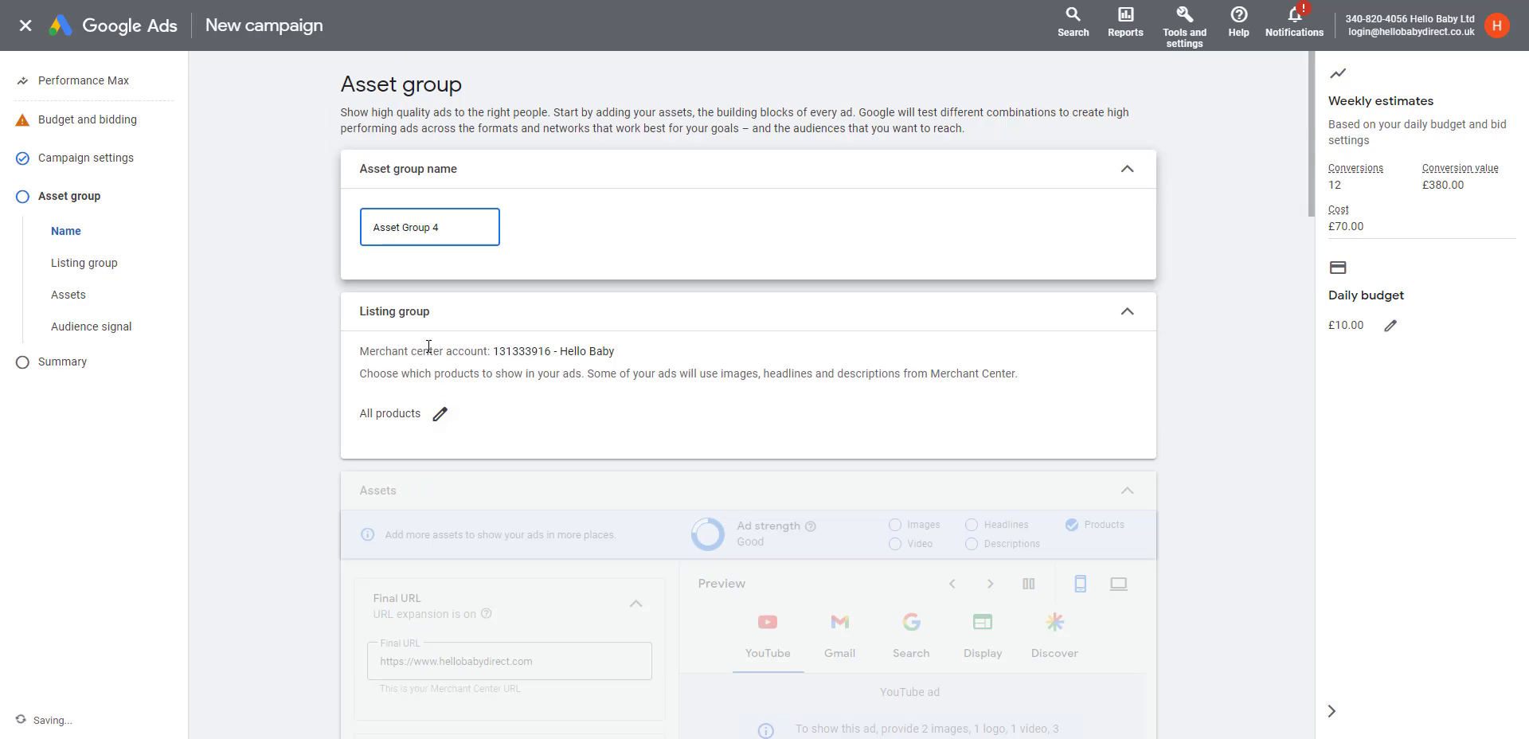
- Restrict the listing group to a selection of products by brand, choosing aden + anais, and save it
click(438, 413)
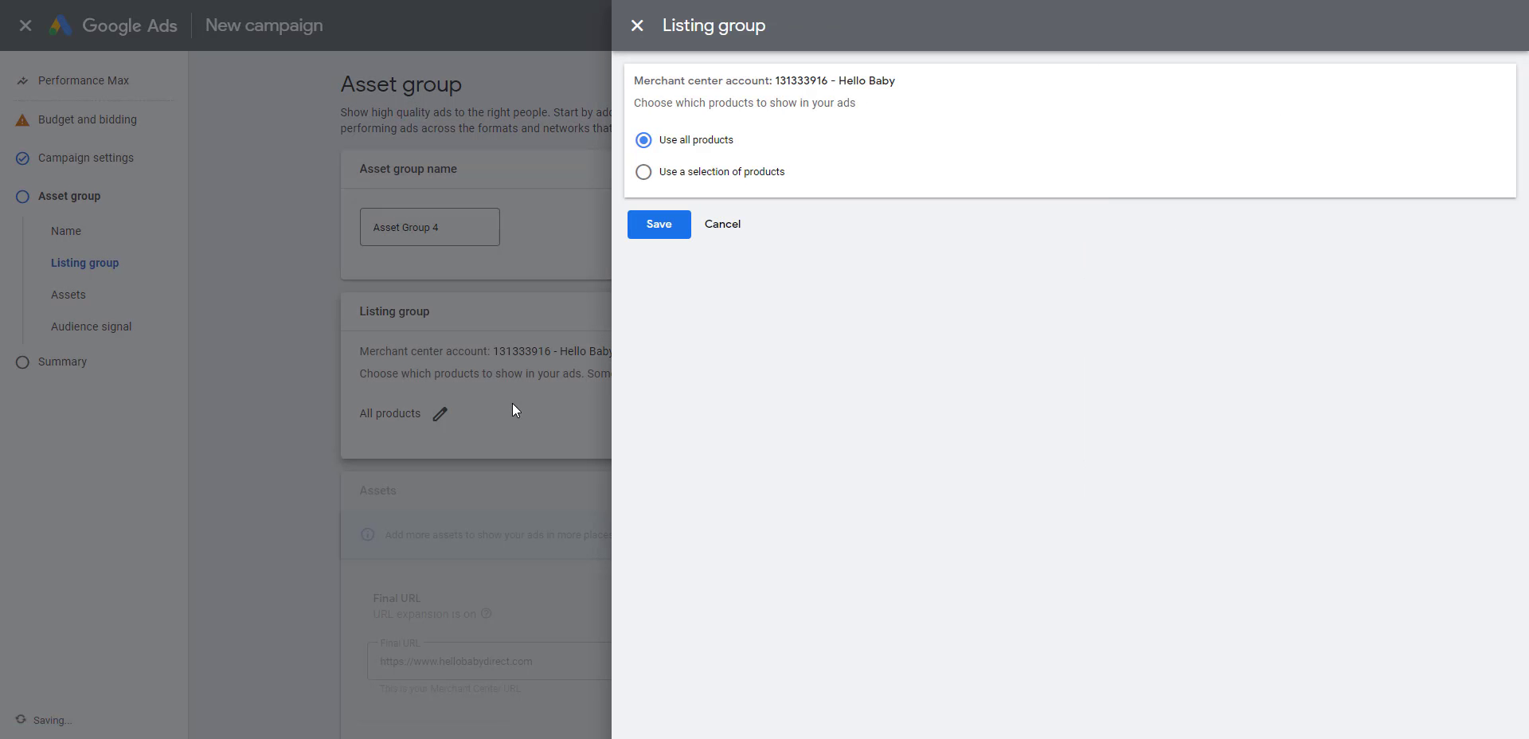
click(644, 172)
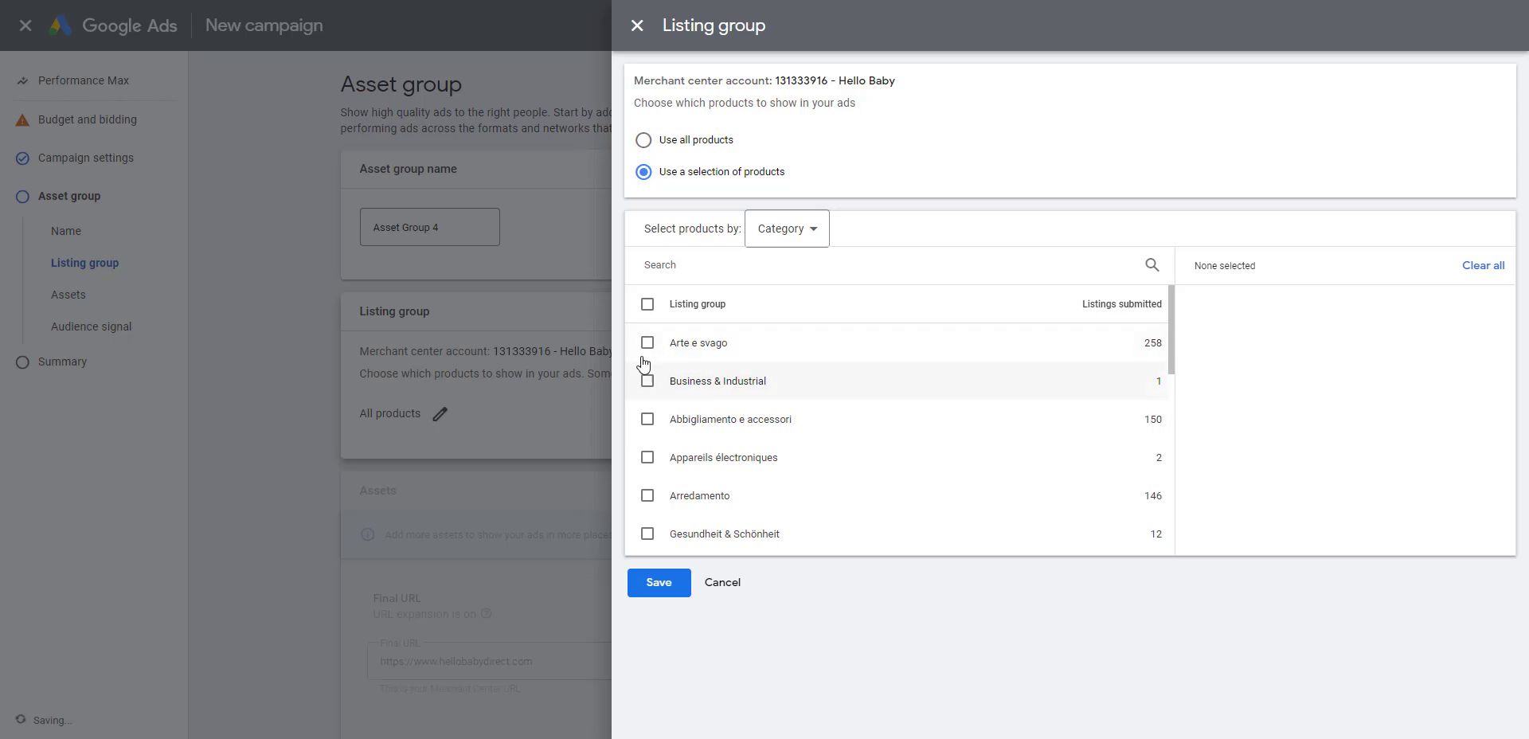
click(766, 231)
click(778, 280)
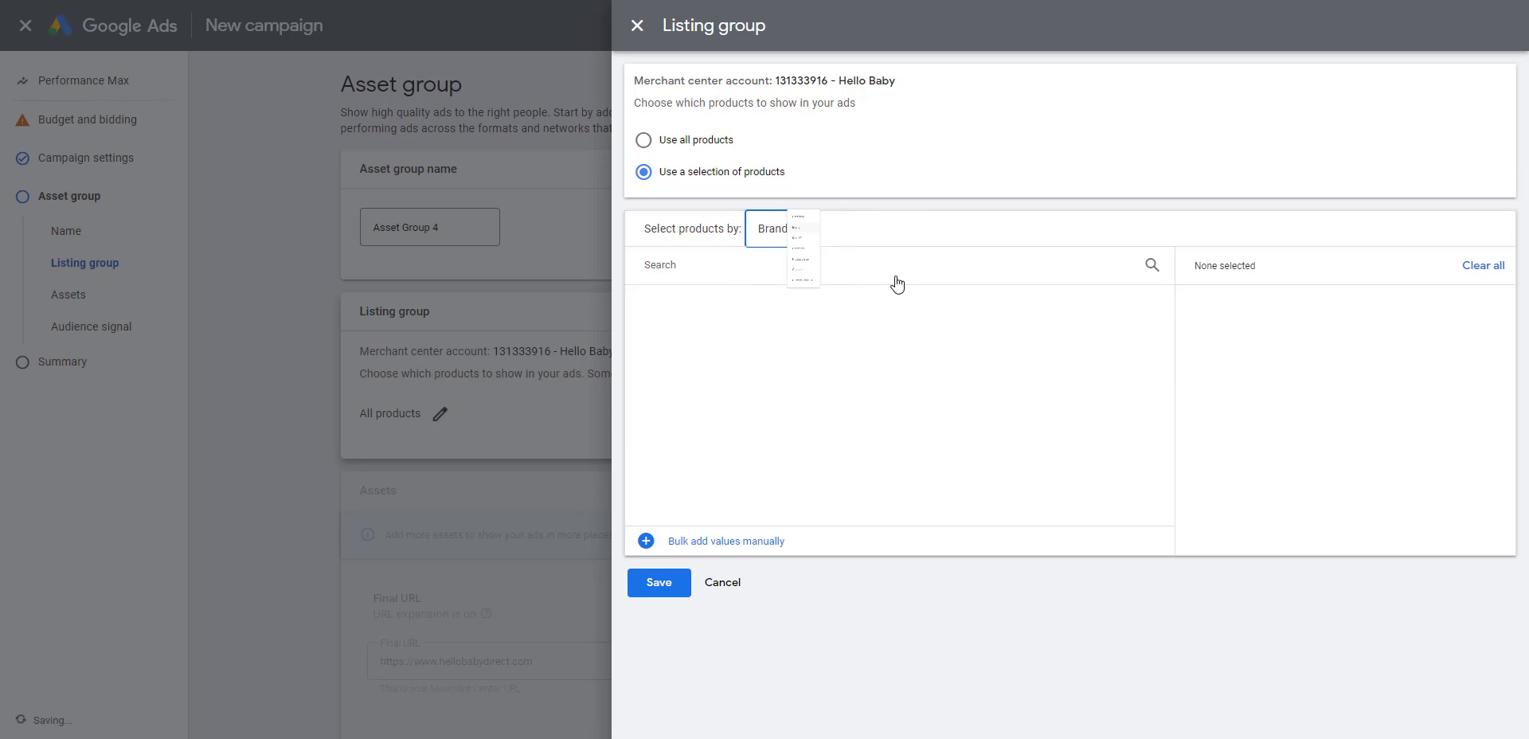
click(647, 343)
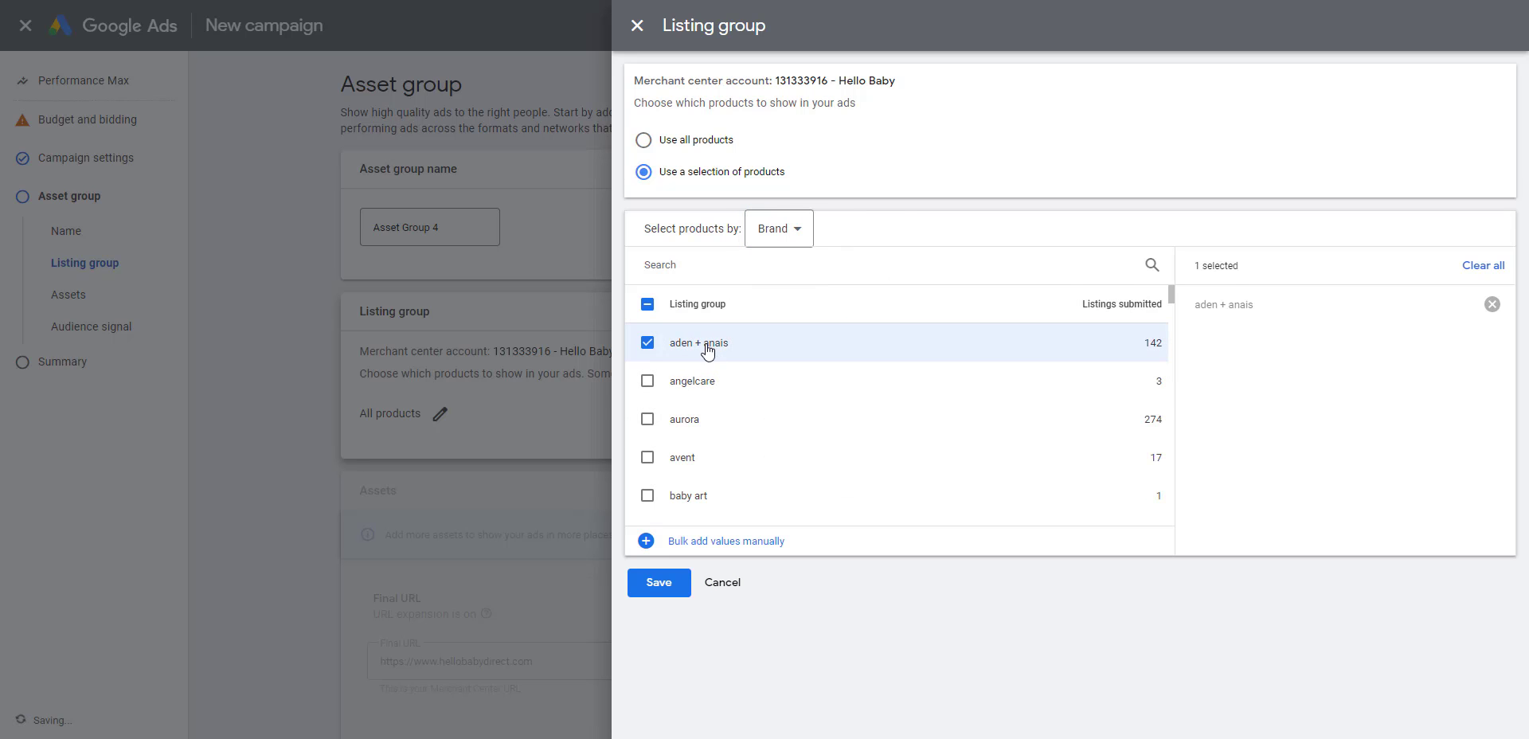
click(665, 588)
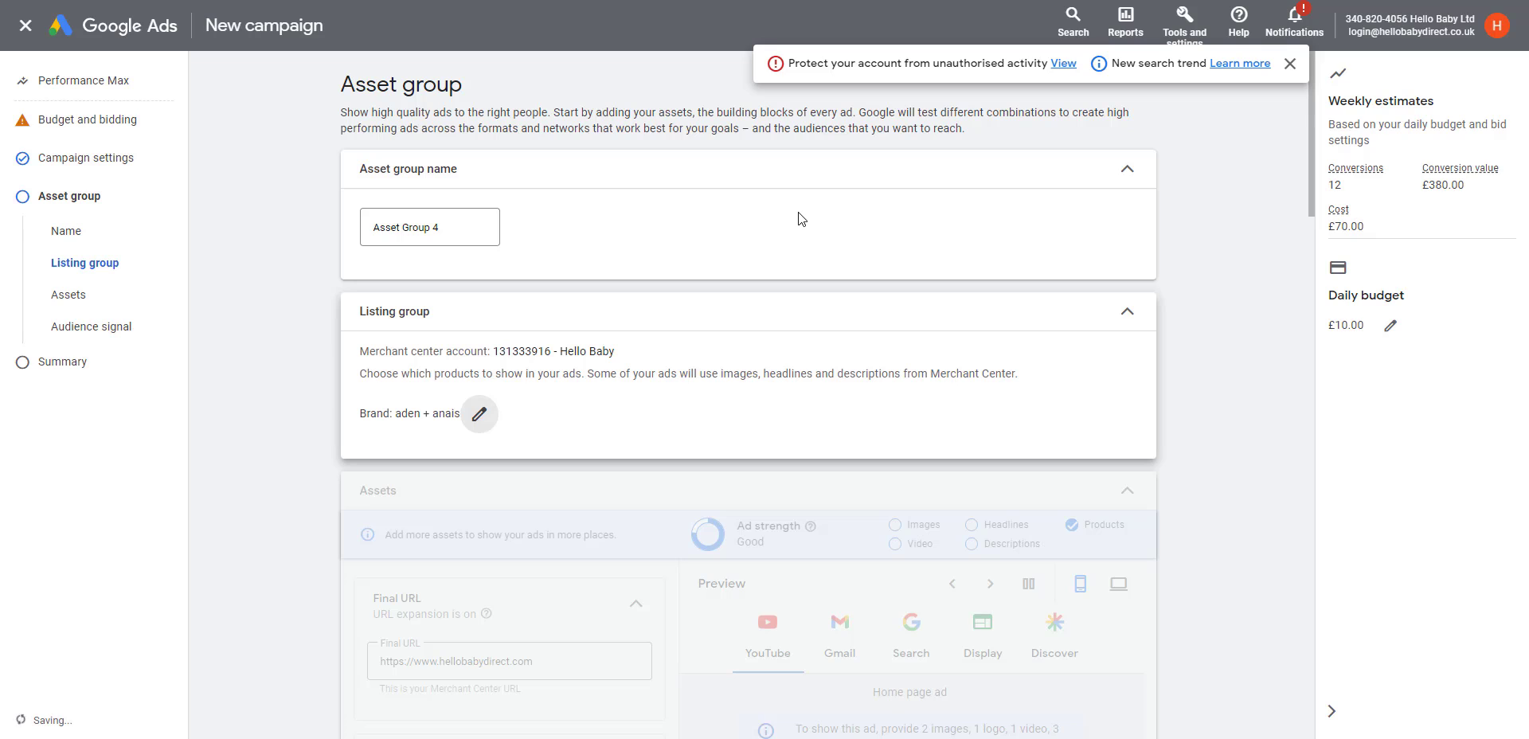
- Examine the asset group's final URL and the images selected for the ads
scroll(1023, 480, down, 4)
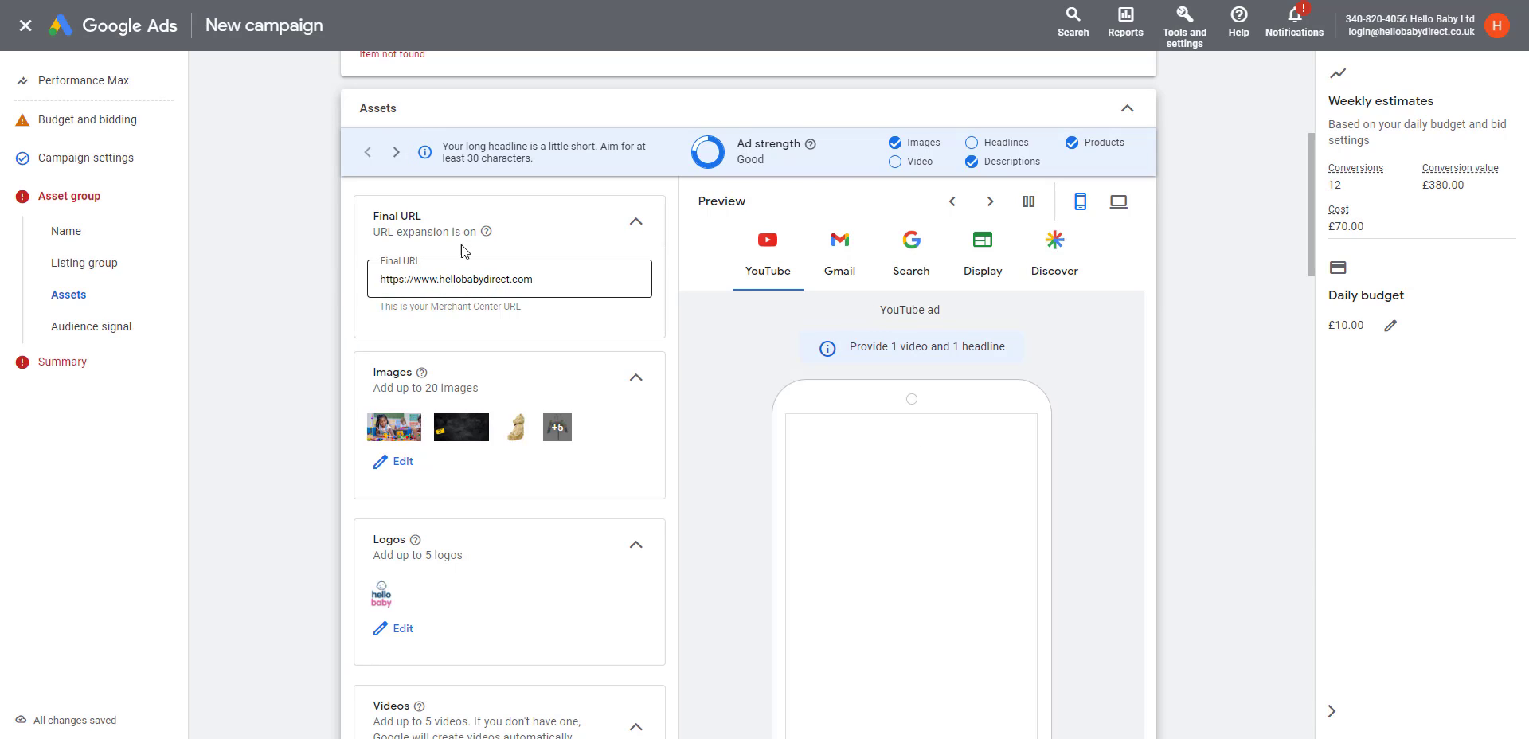
scroll(450, 326, down, 1)
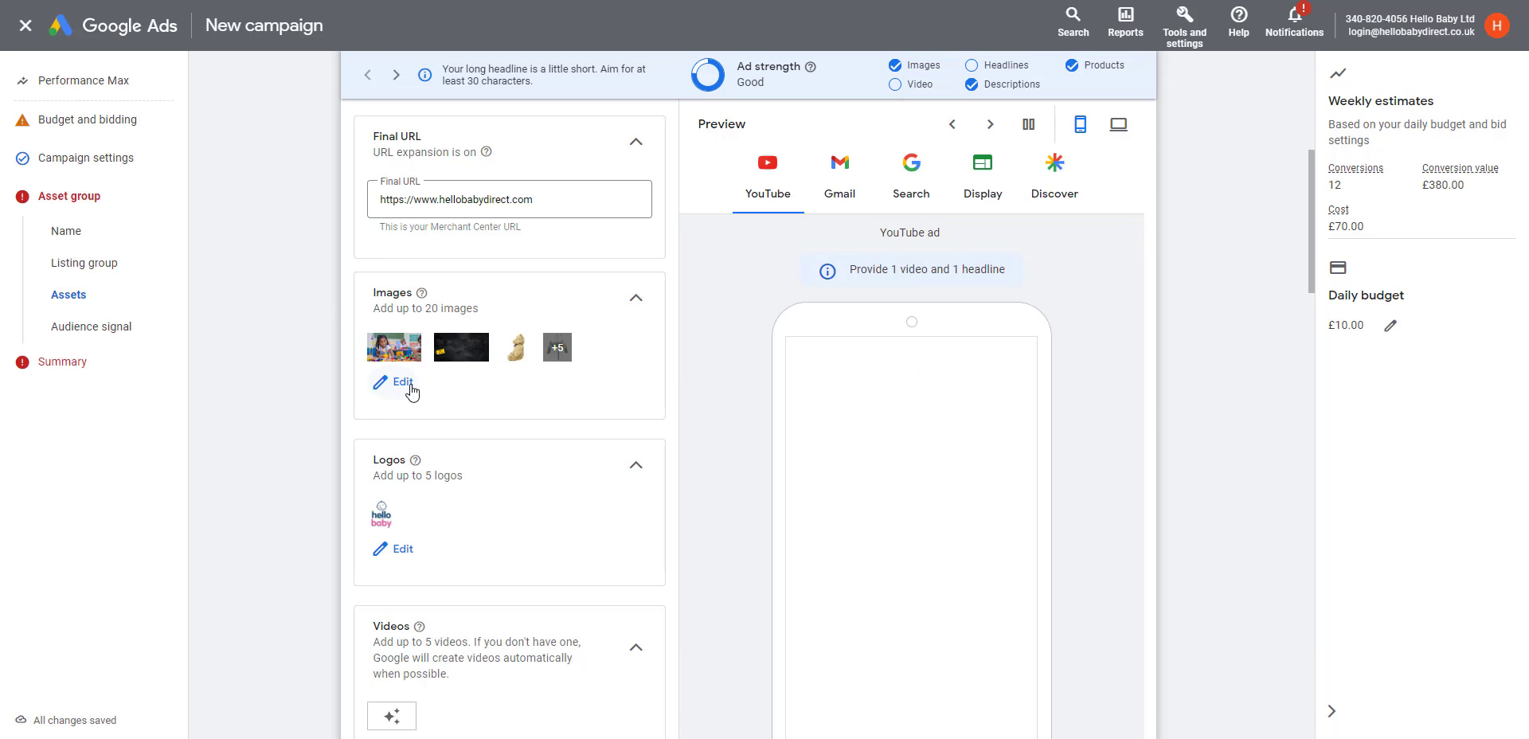
click(402, 383)
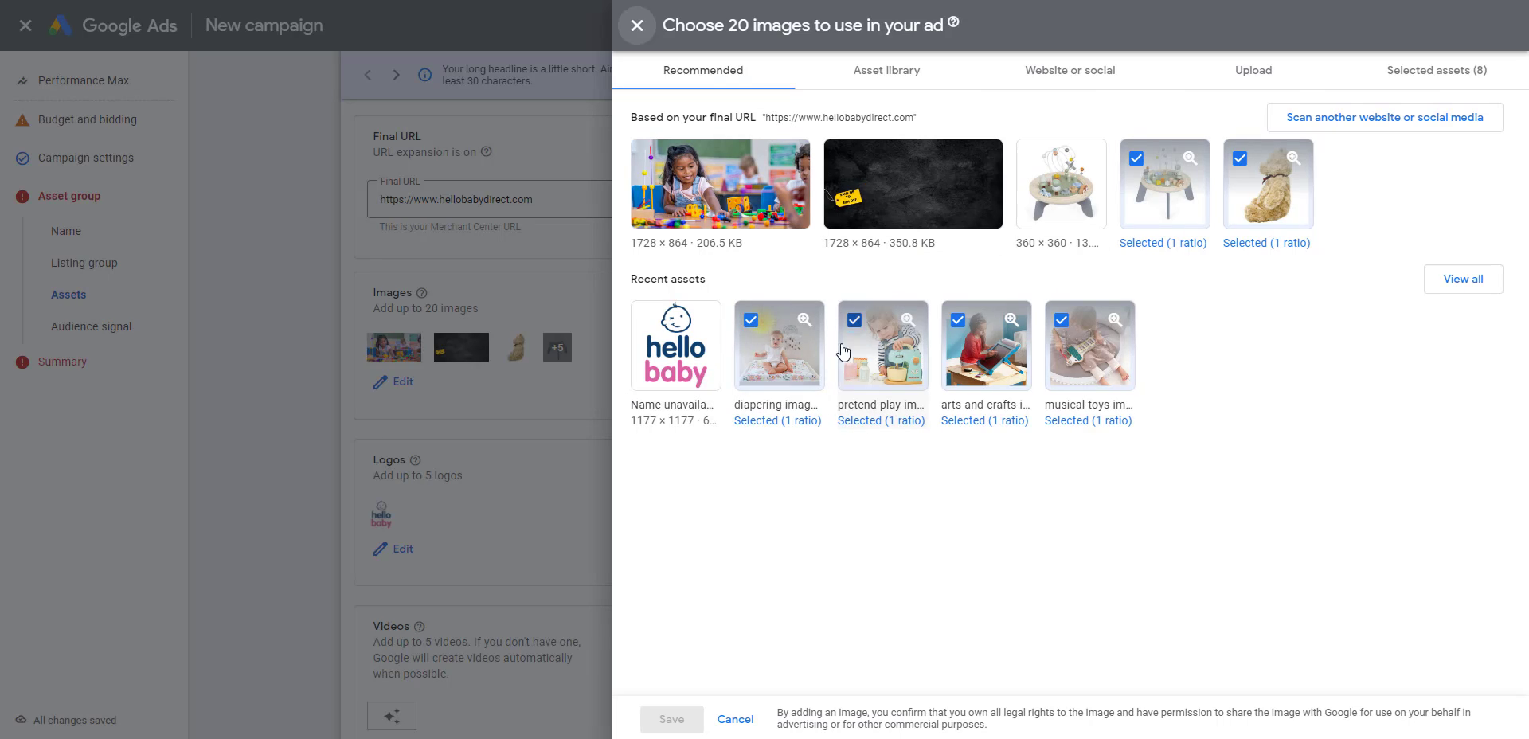
click(296, 515)
- Examine the asset group's videos, headlines, descriptions, business name, sitelinks, call to action and additional asset types
scroll(488, 516, down, 4)
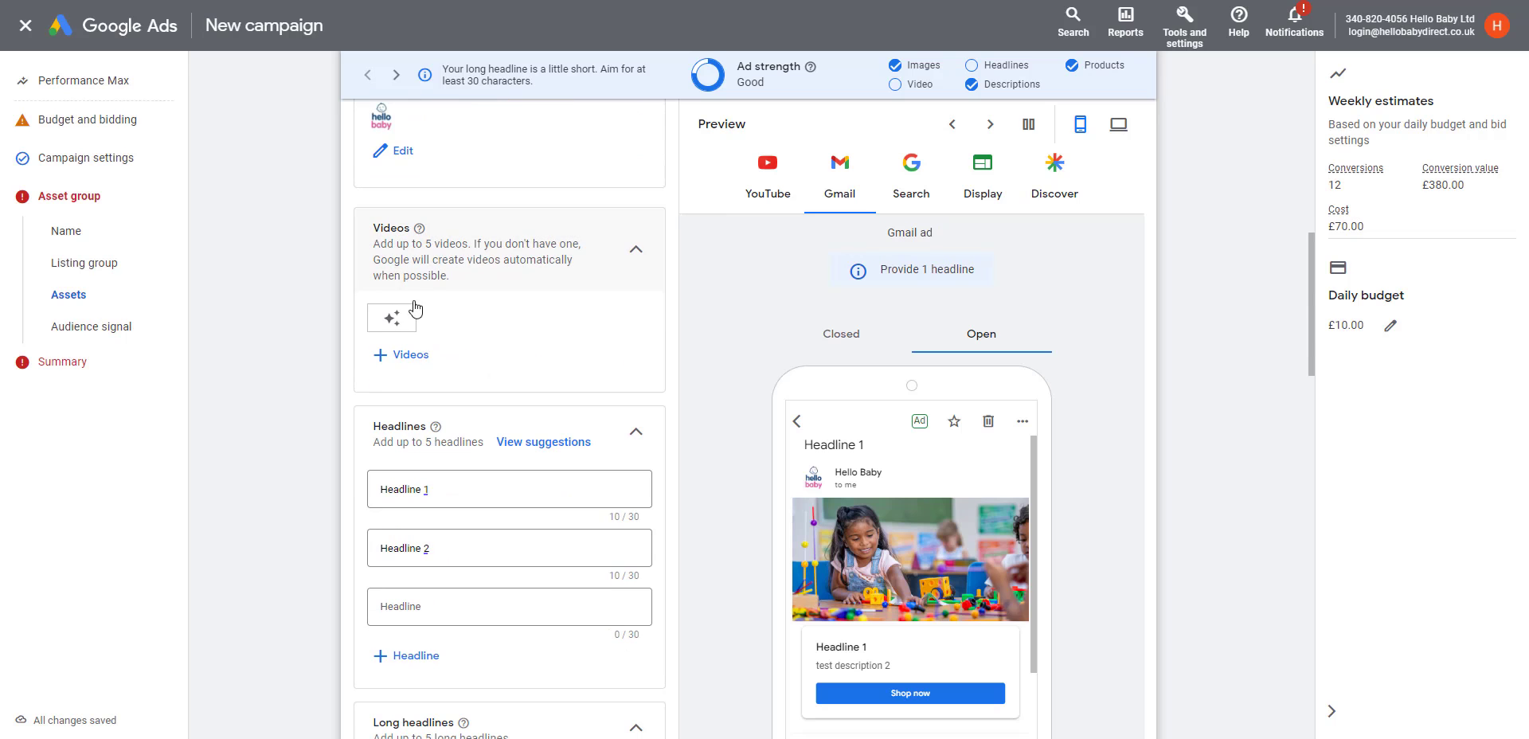
scroll(263, 503, down, 2)
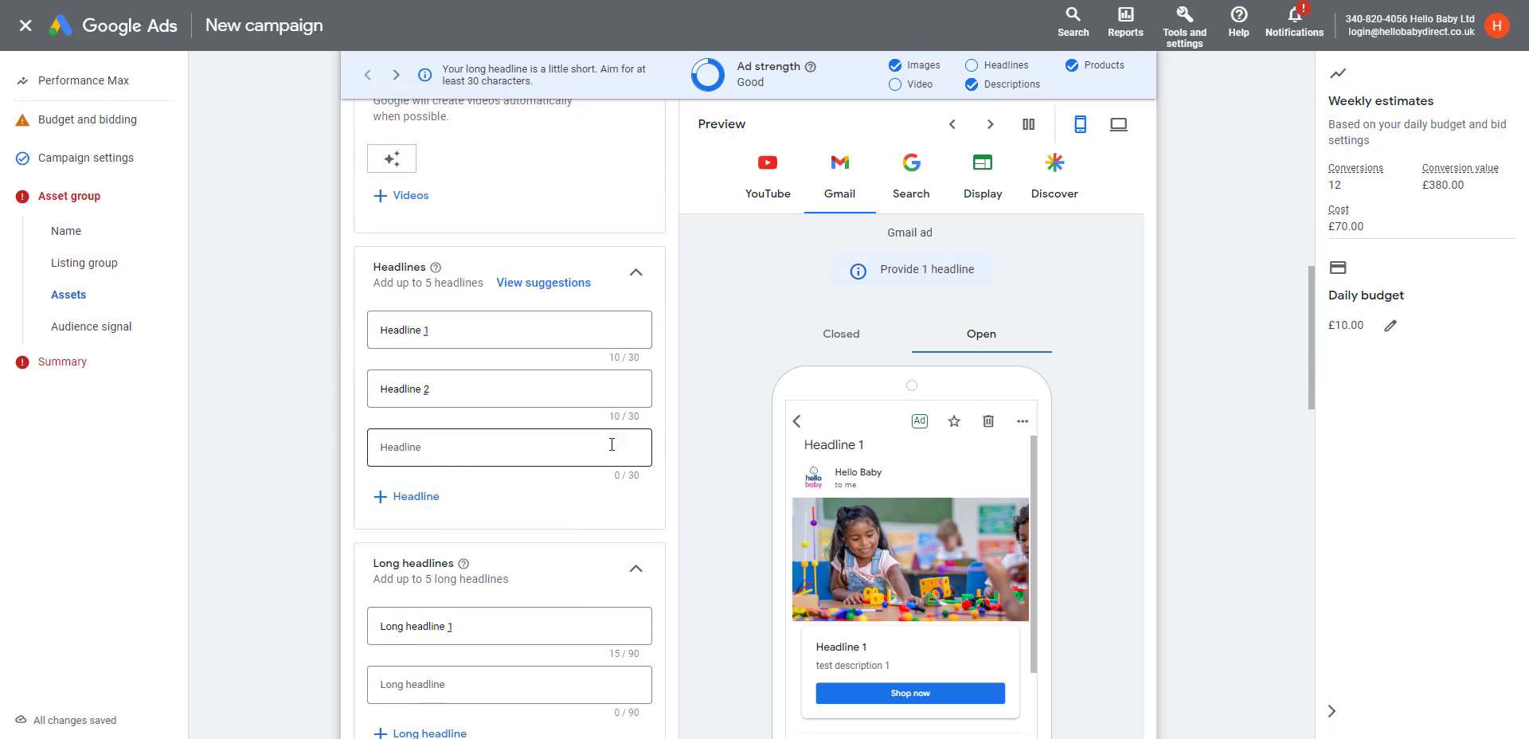
click(408, 328)
scroll(421, 478, down, 2)
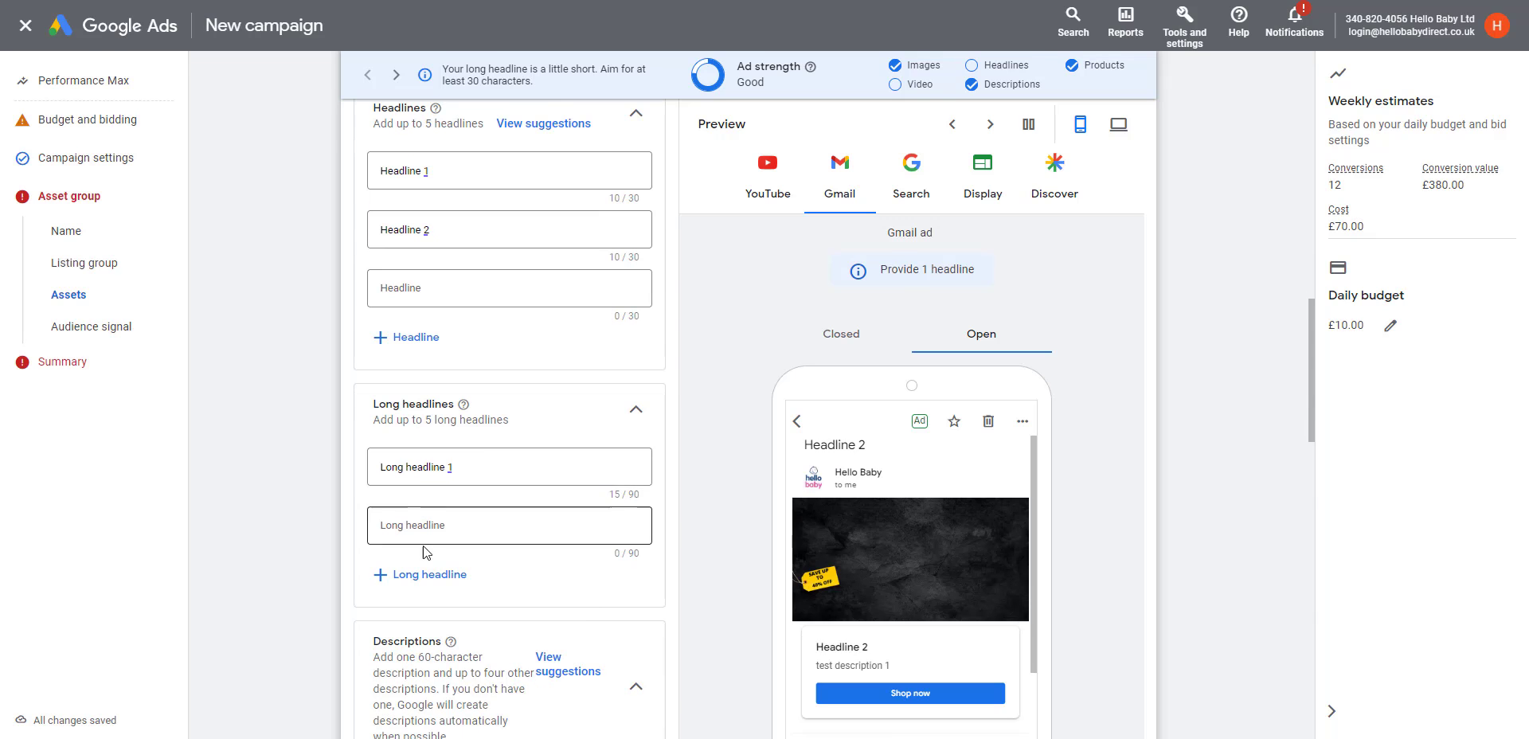
scroll(459, 555, down, 1)
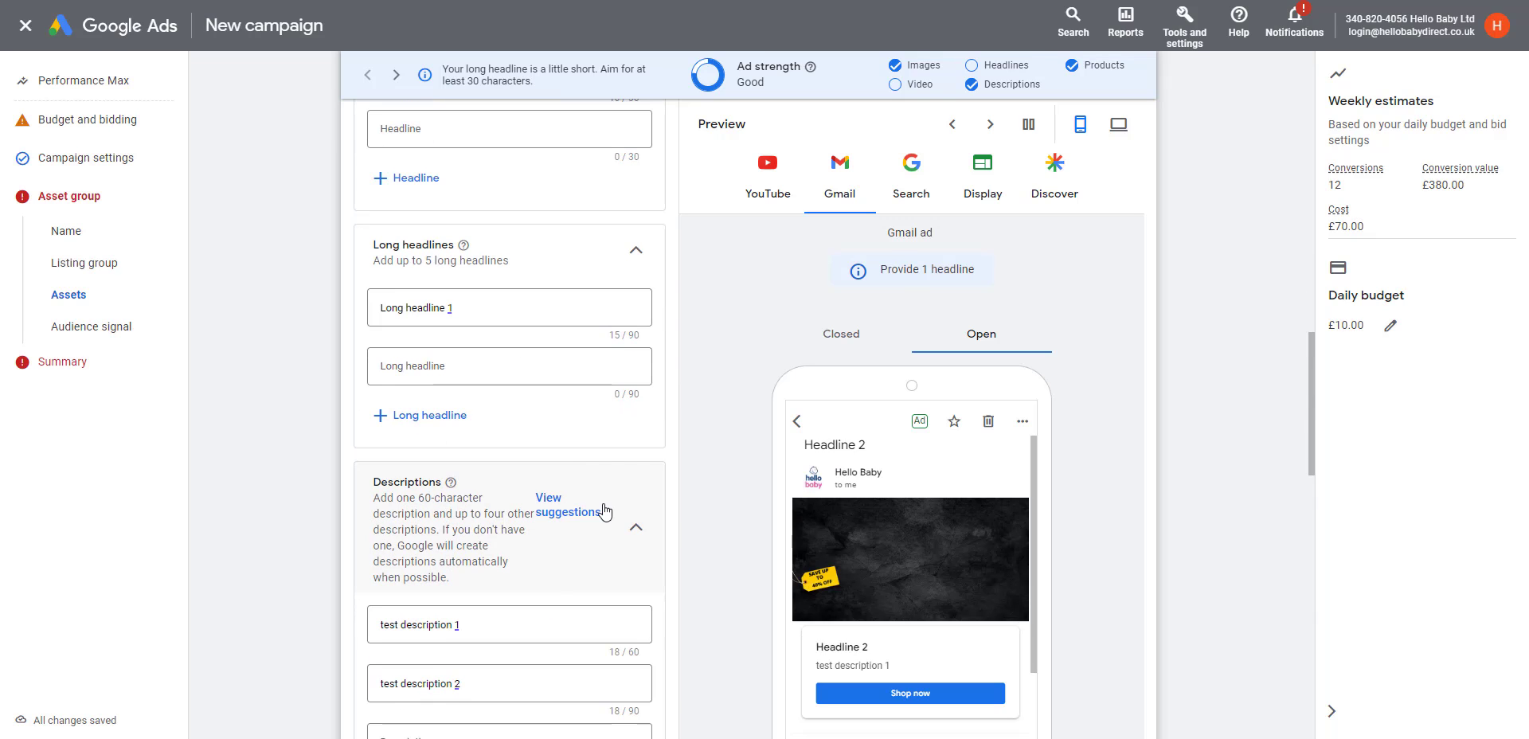
scroll(467, 611, down, 2)
scroll(503, 641, down, 2)
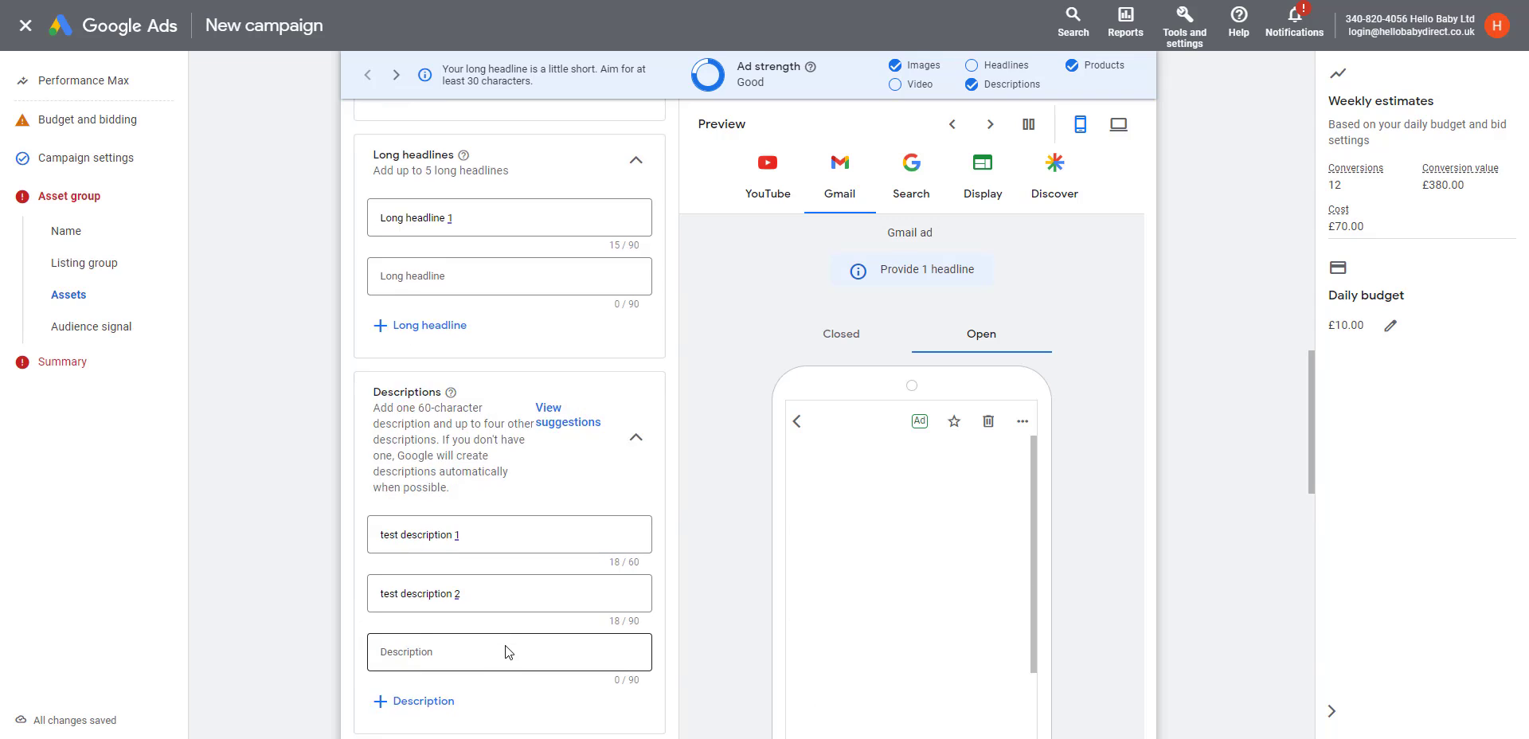
scroll(352, 551, down, 2)
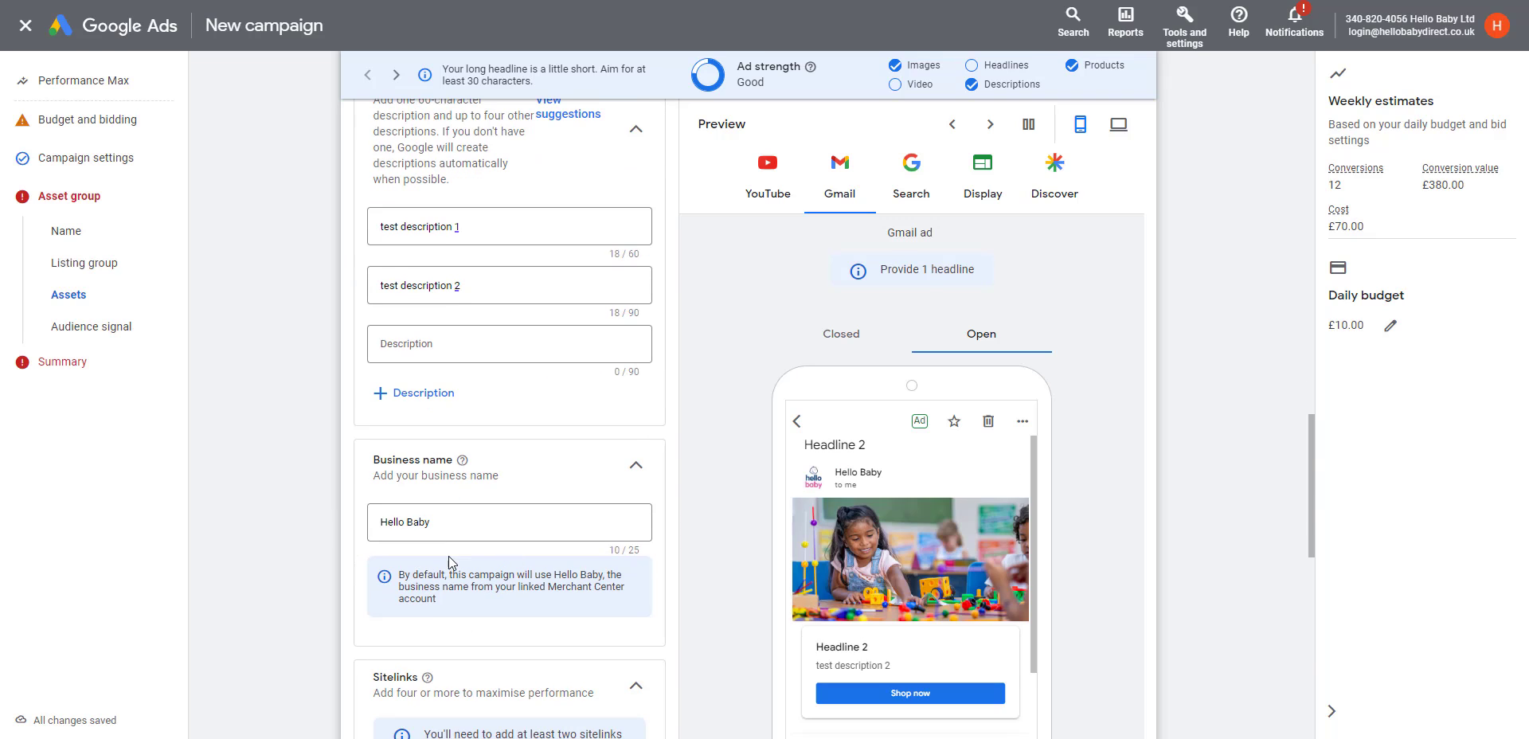
scroll(448, 556, down, 2)
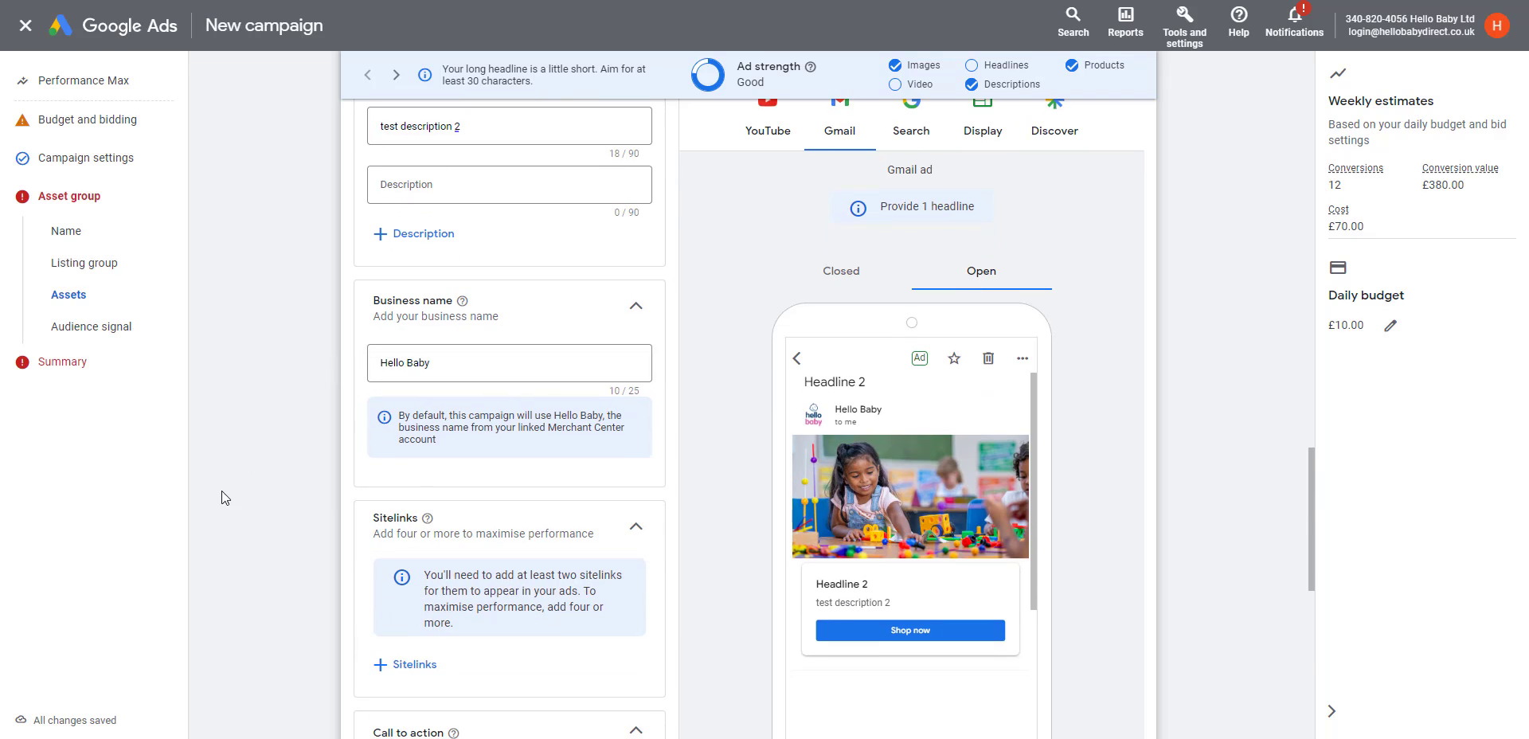
scroll(221, 491, down, 3)
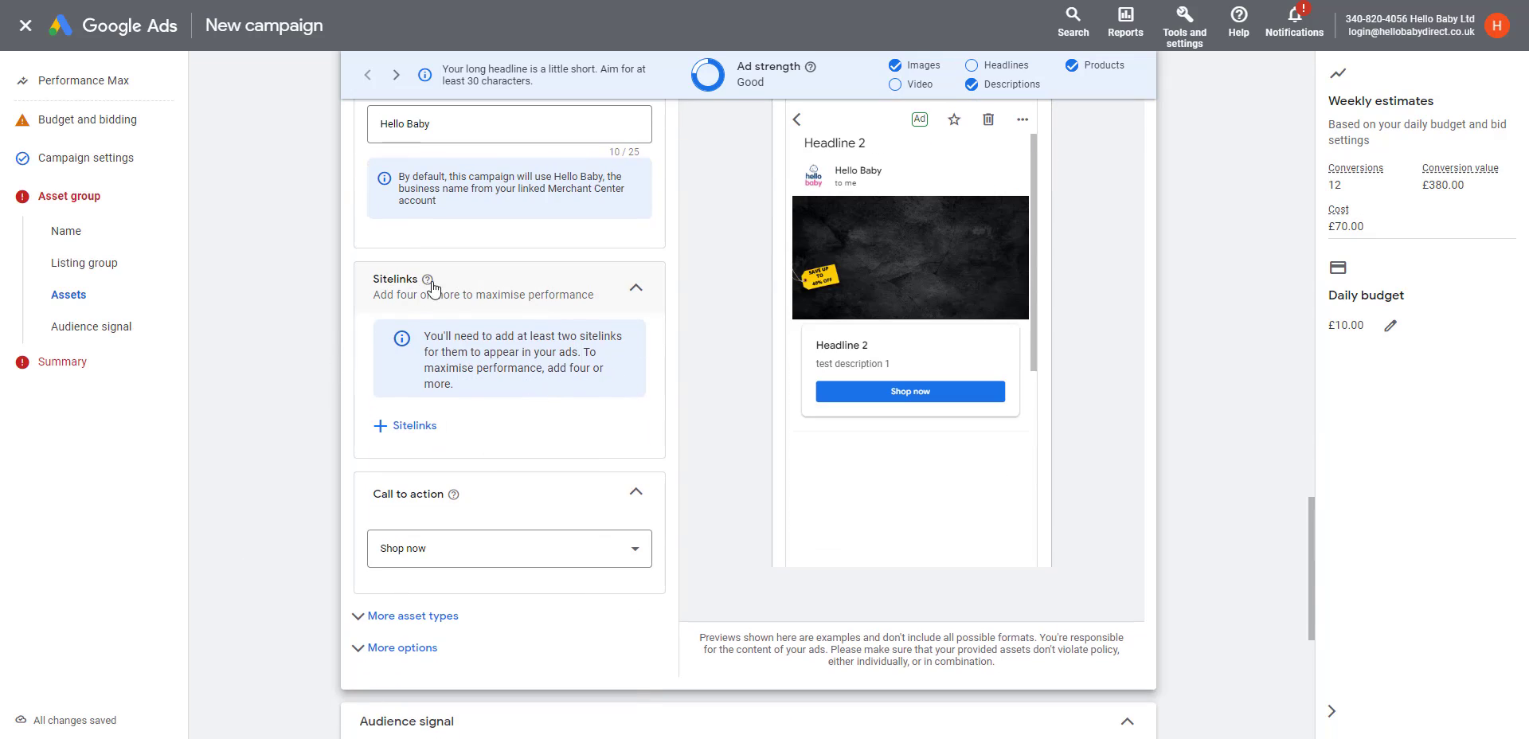
scroll(550, 510, down, 2)
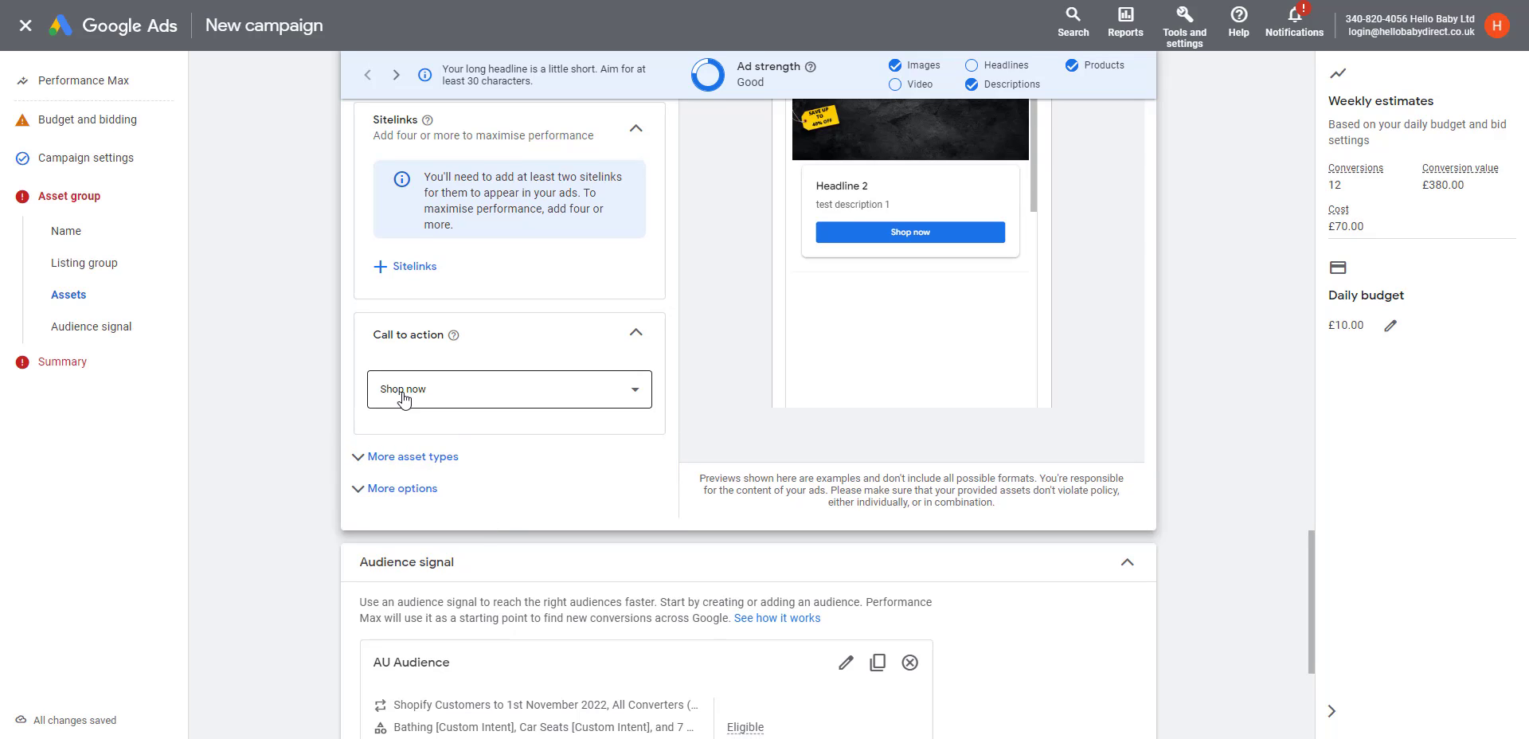
click(423, 465)
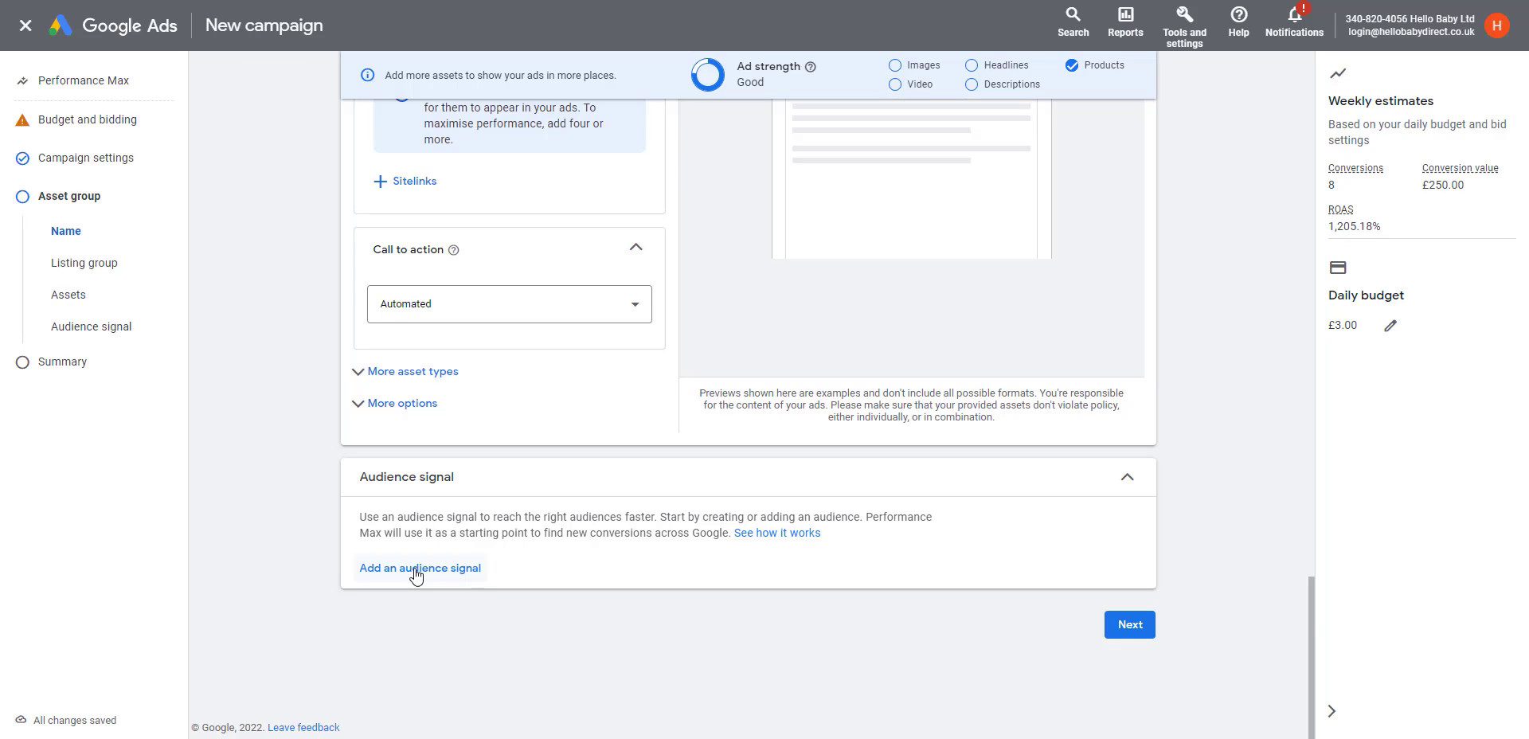
- Add the saved AT Audience as the asset group's audience signal
click(372, 570)
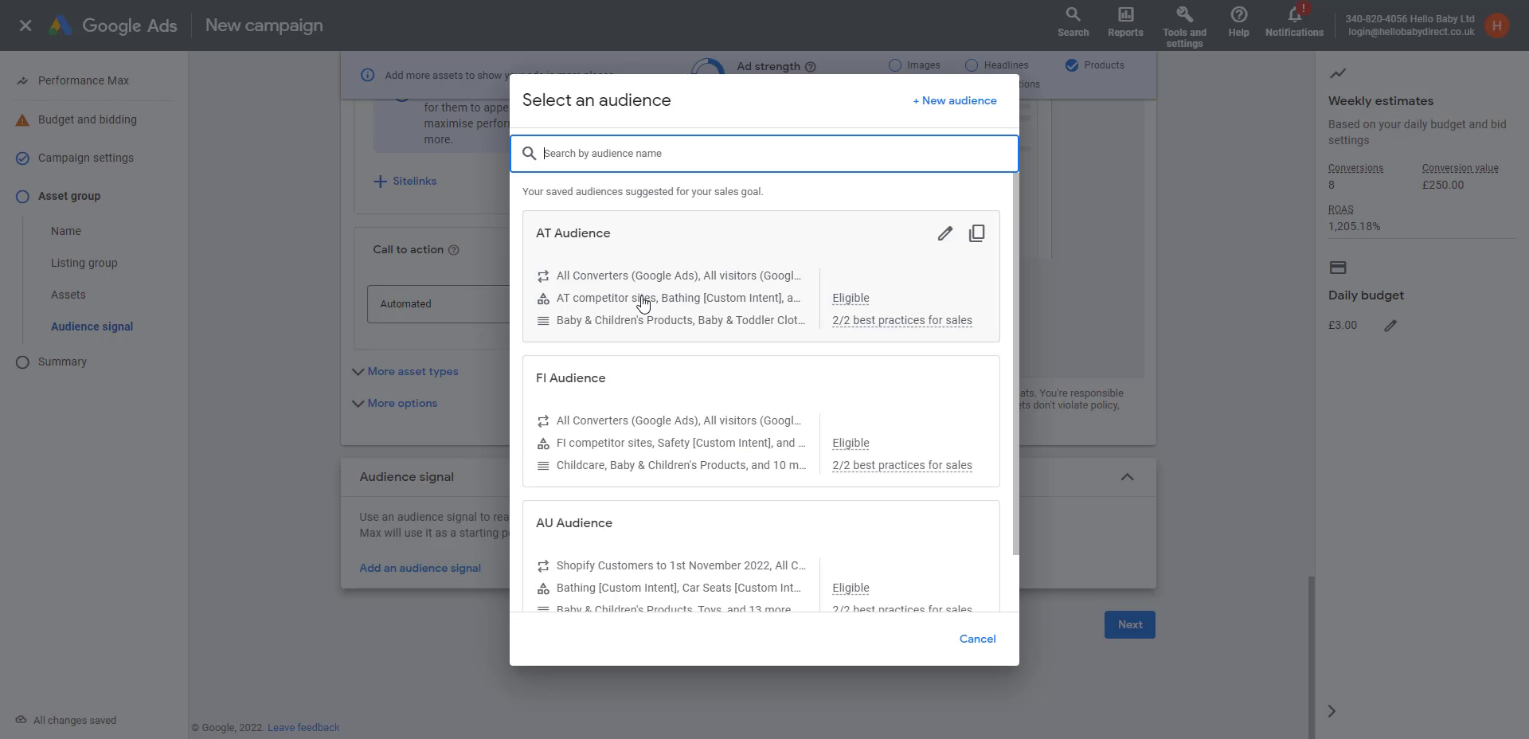
click(667, 272)
click(657, 269)
scroll(796, 319, down, 3)
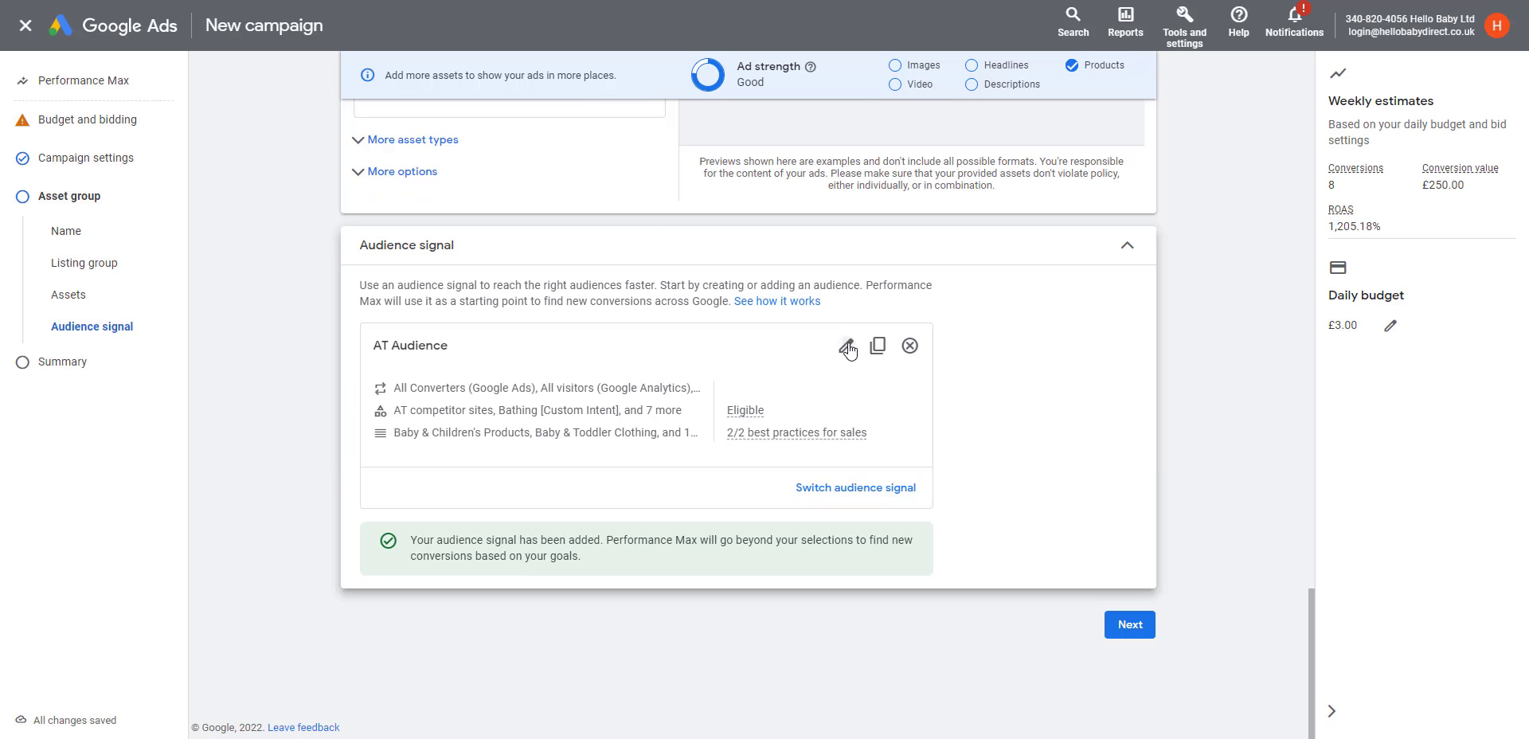
- Open AT Audience for editing and examine the websites in its AT competitor sites custom segment
click(844, 344)
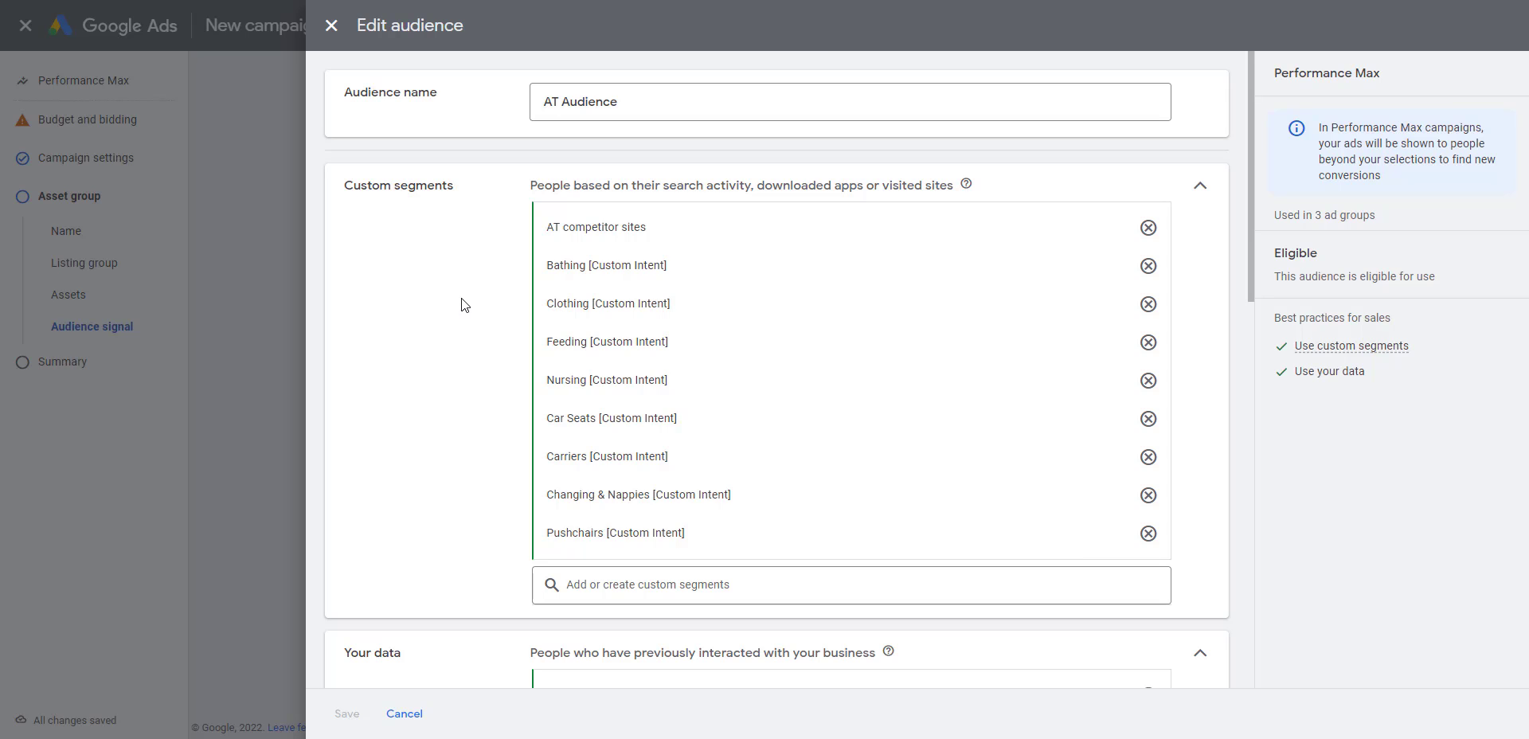
mouse_move(645, 234)
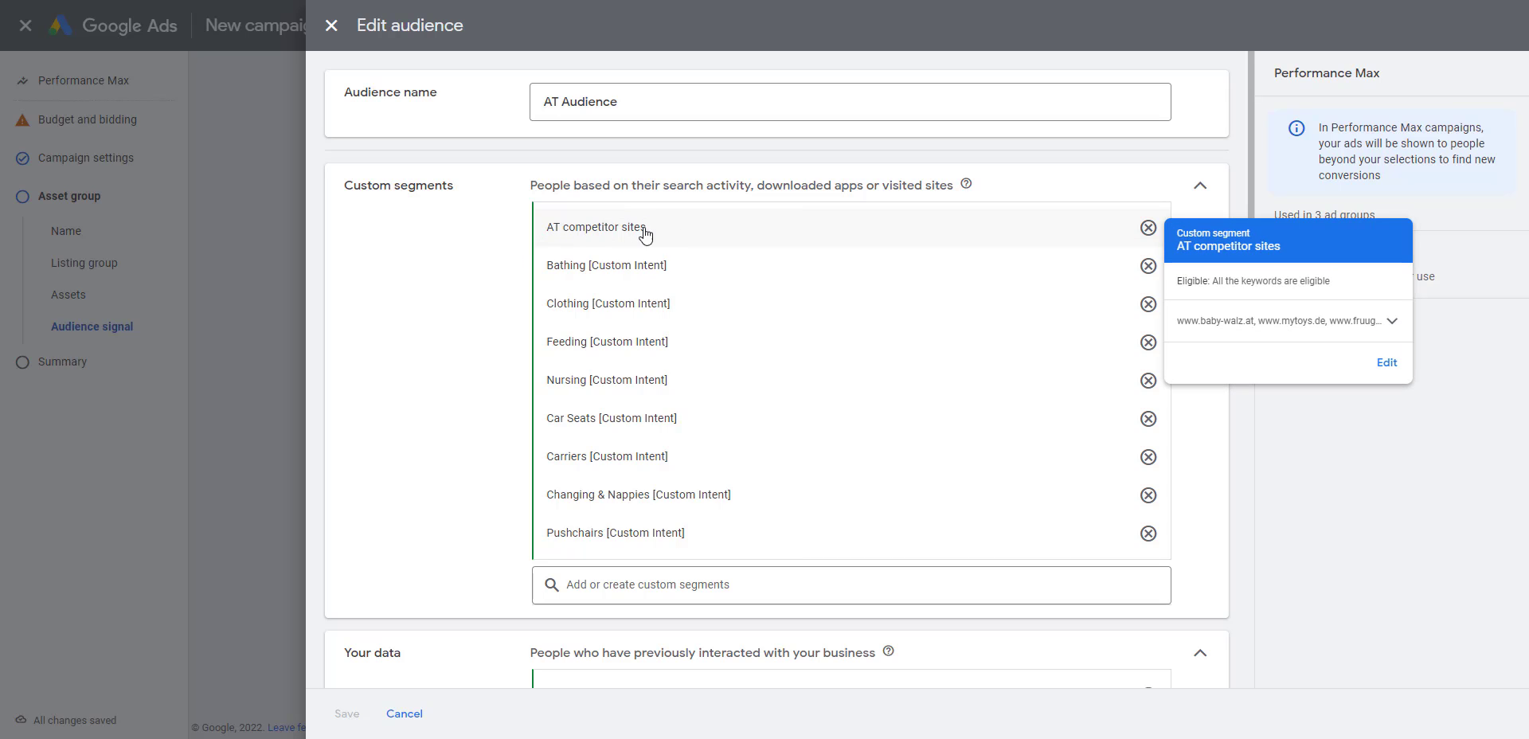
click(1386, 362)
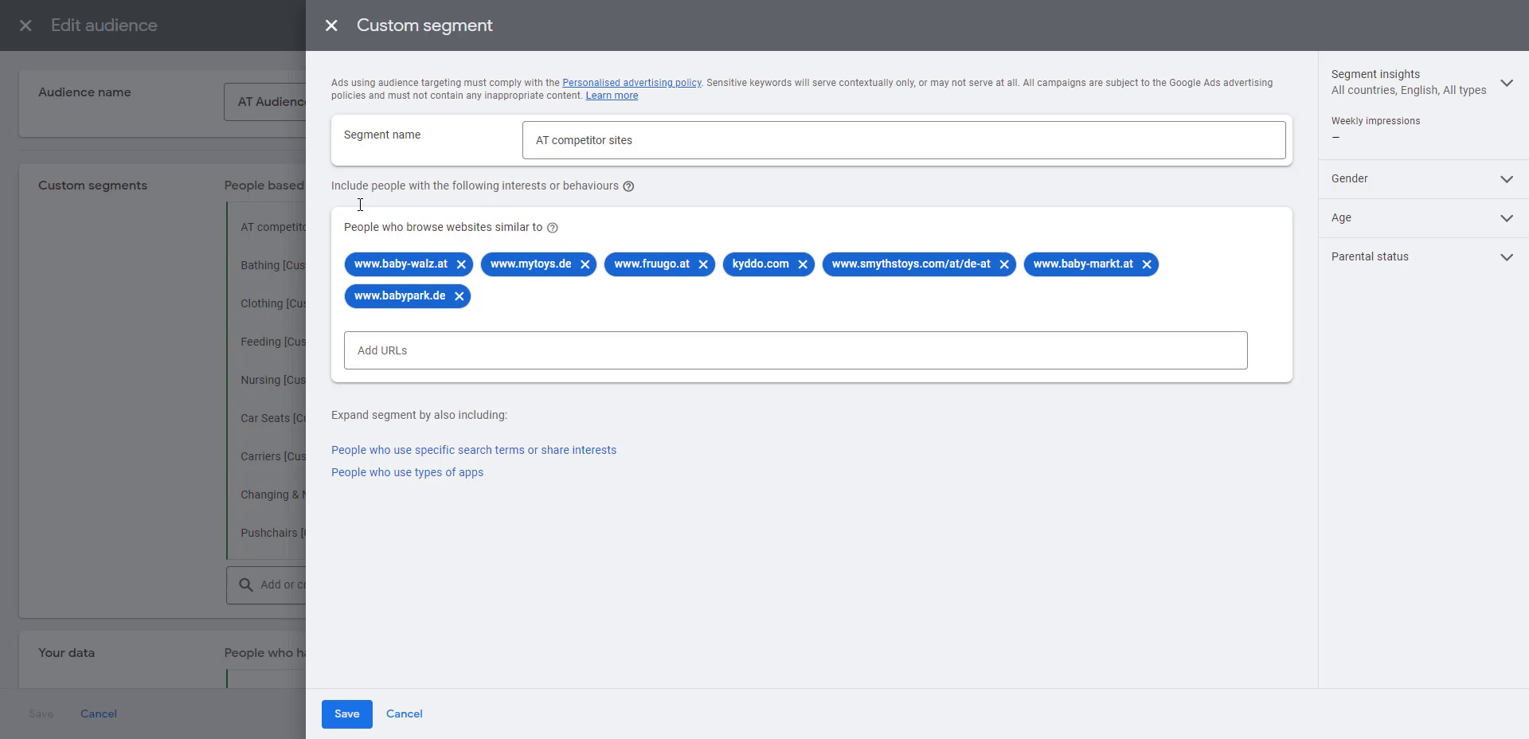
click(332, 25)
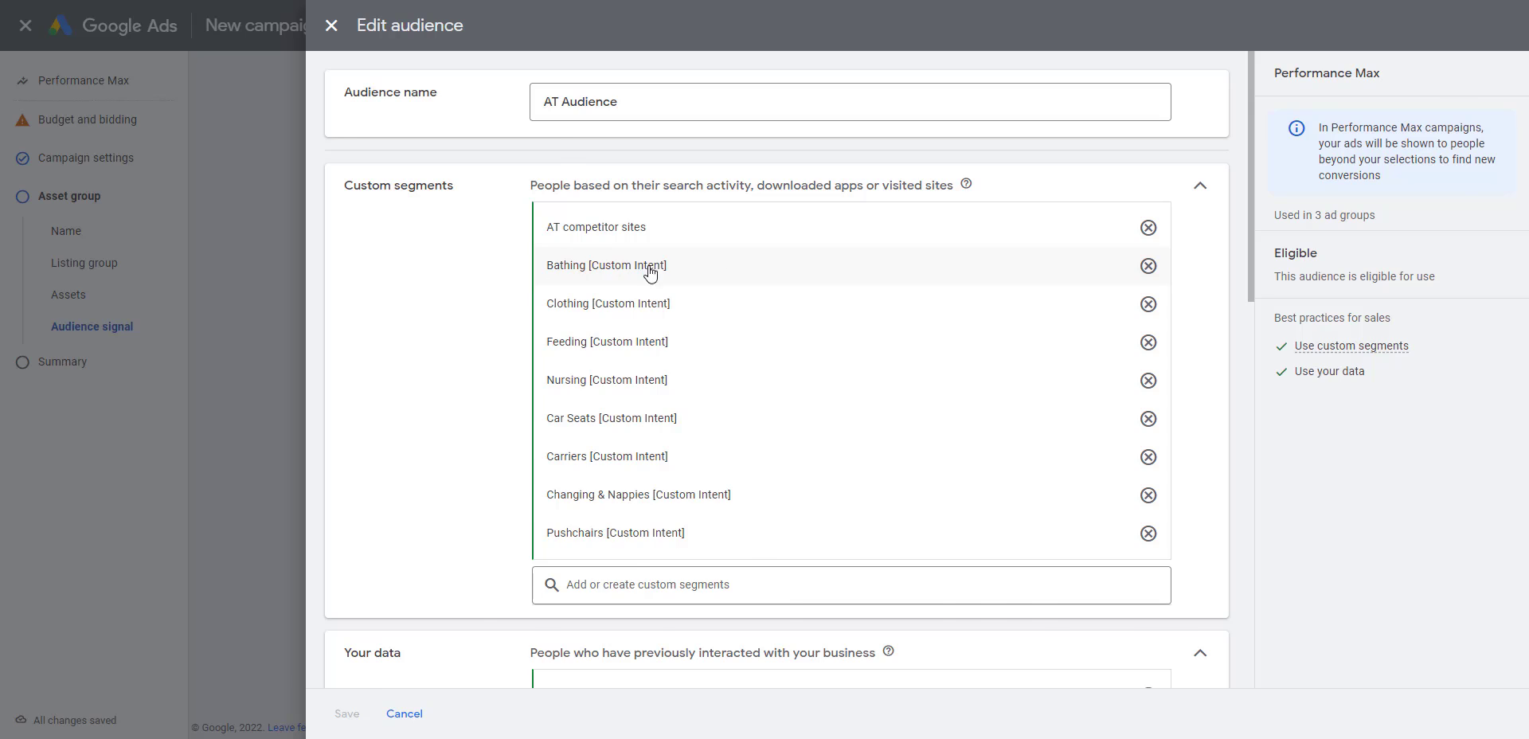
- Examine the search terms included in the Bathing [Custom Intent] segment
click(647, 263)
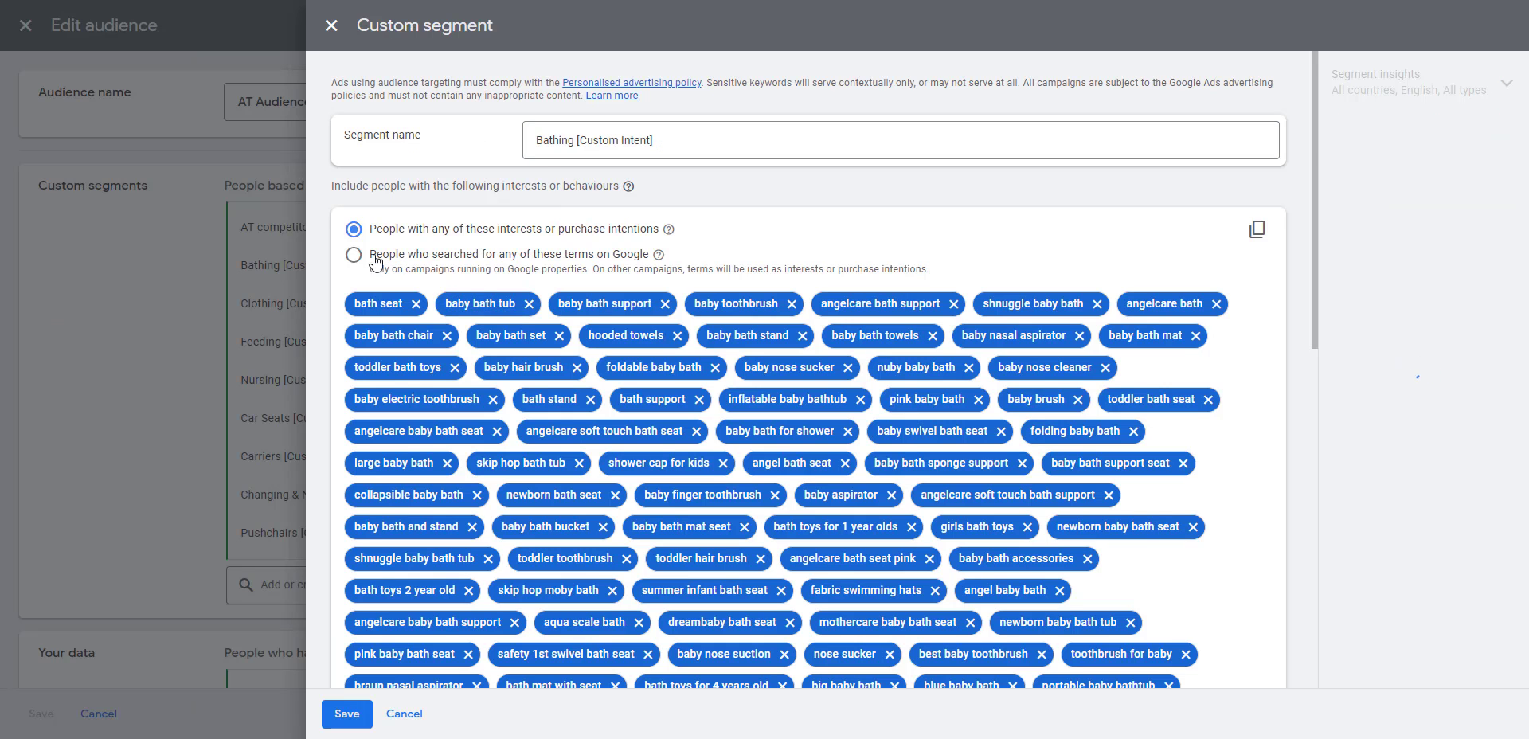
scroll(910, 357, down, 1)
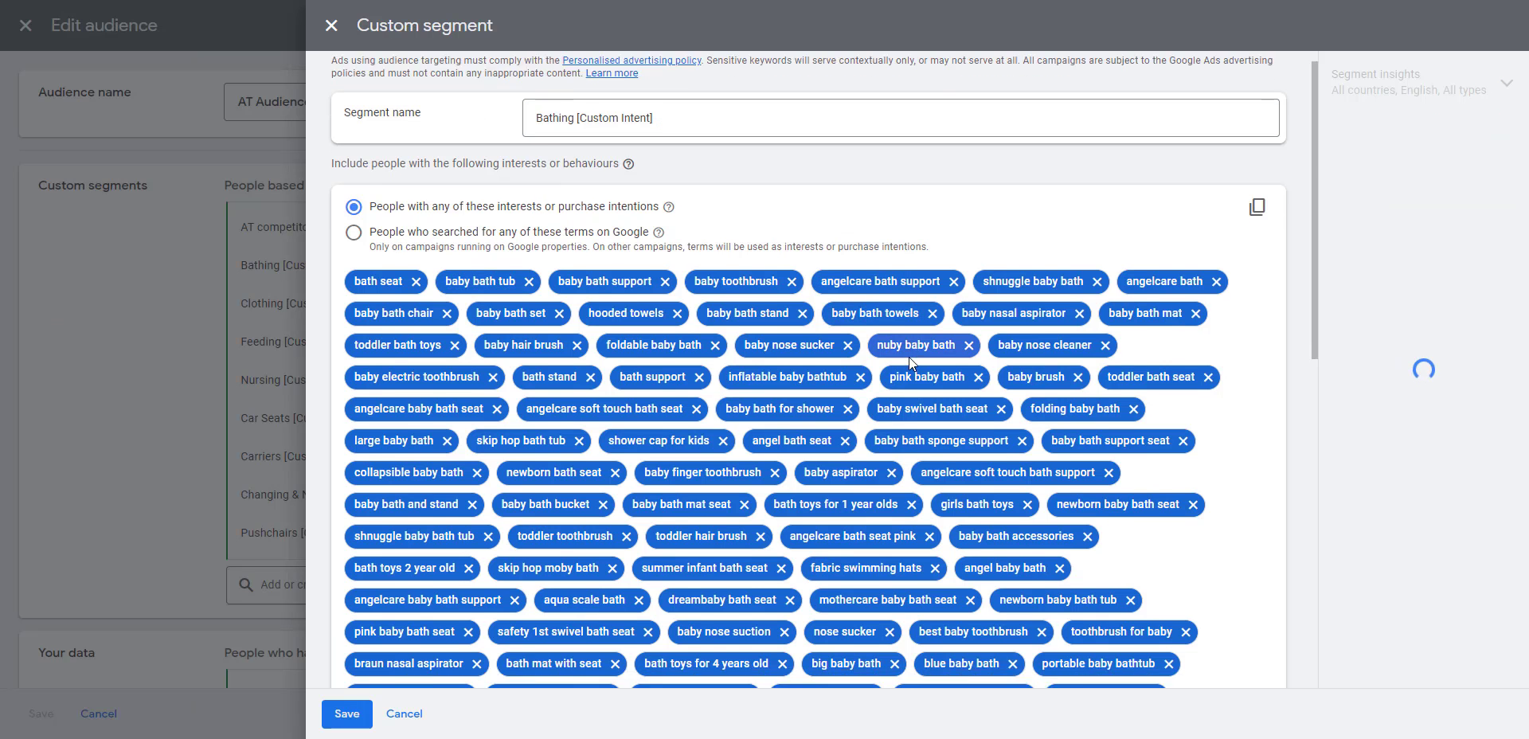
scroll(681, 471, up, 1)
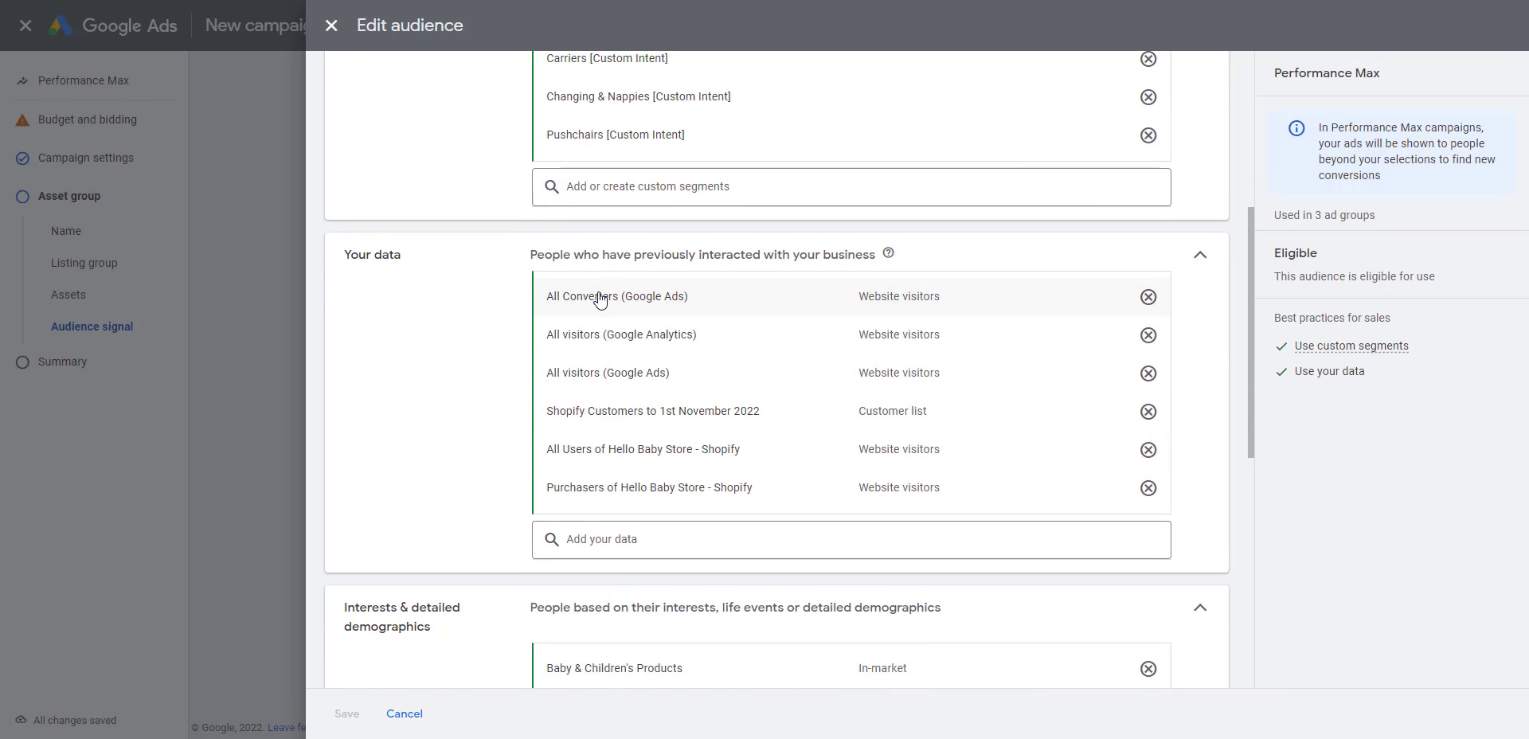
- Examine the audience's website visitor and customer list segments and its interests and detailed demographics
mouse_move(744, 339)
mouse_move(683, 414)
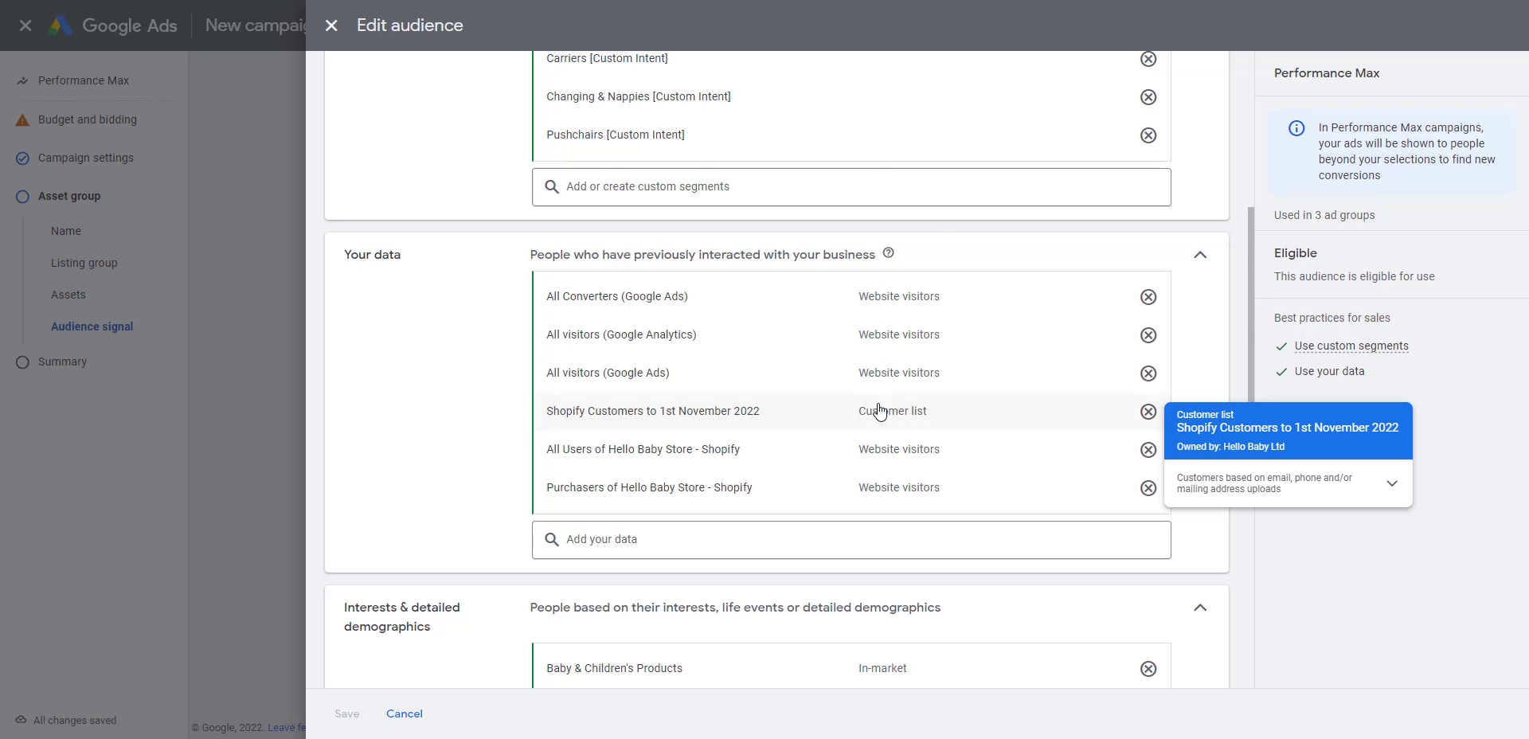
scroll(879, 411, down, 4)
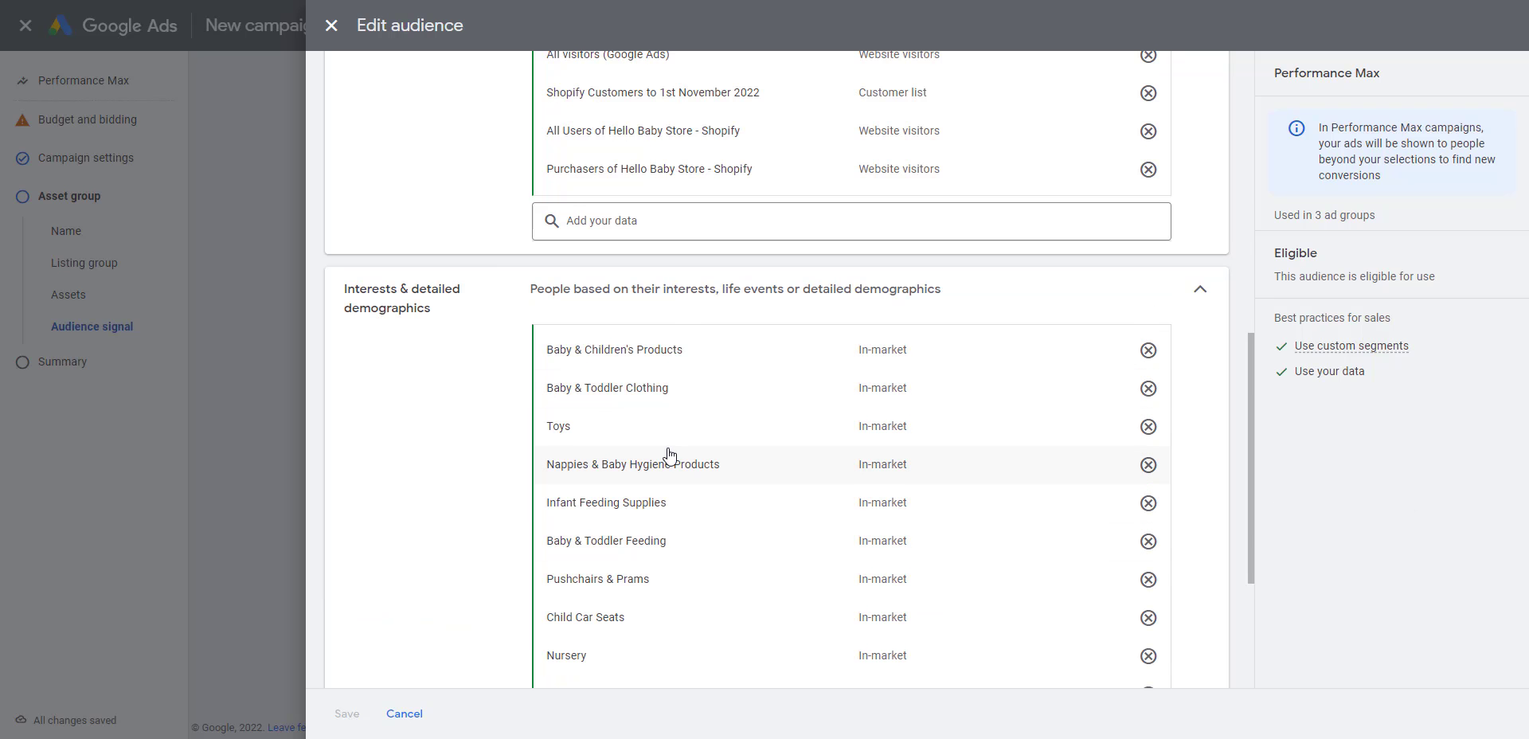
scroll(669, 454, down, 1)
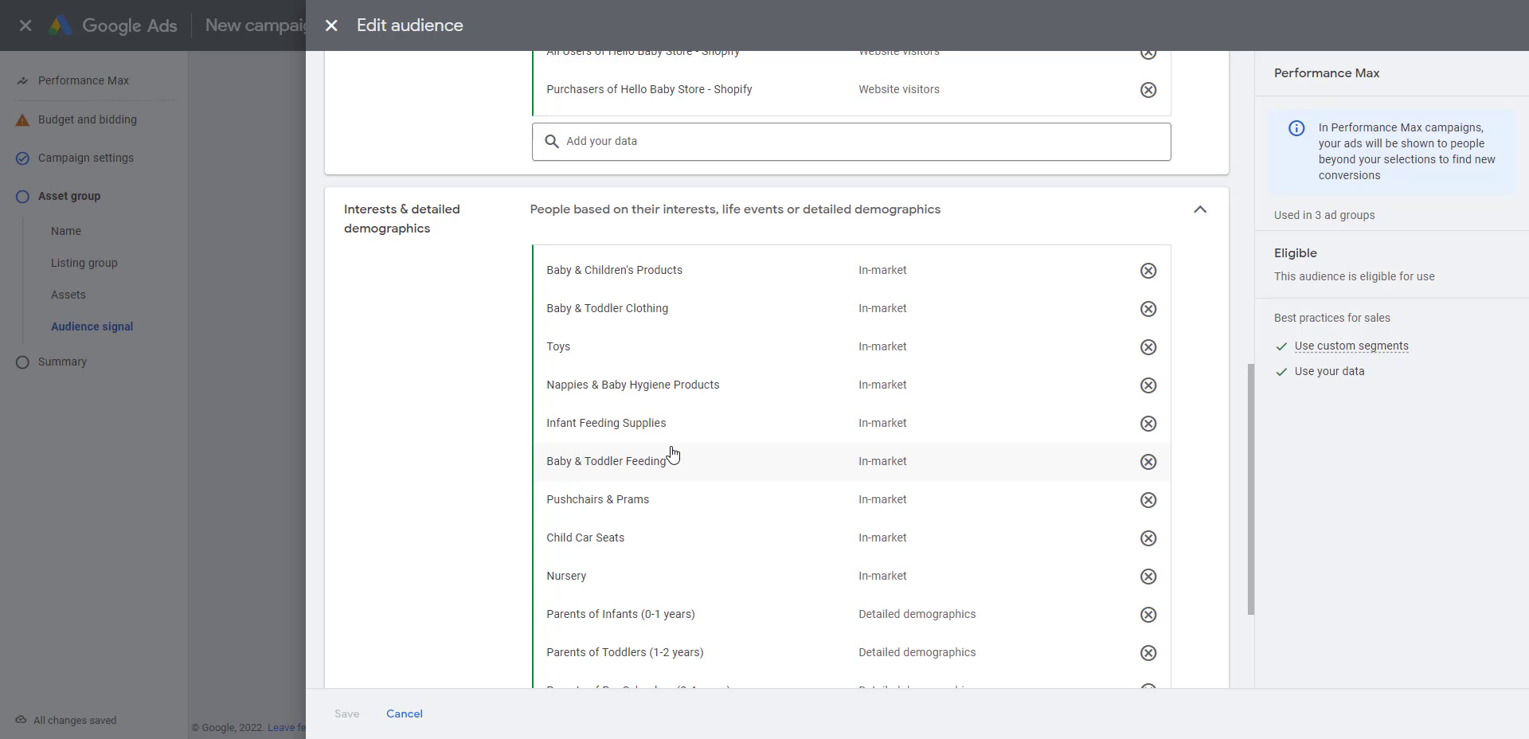
scroll(701, 450, down, 2)
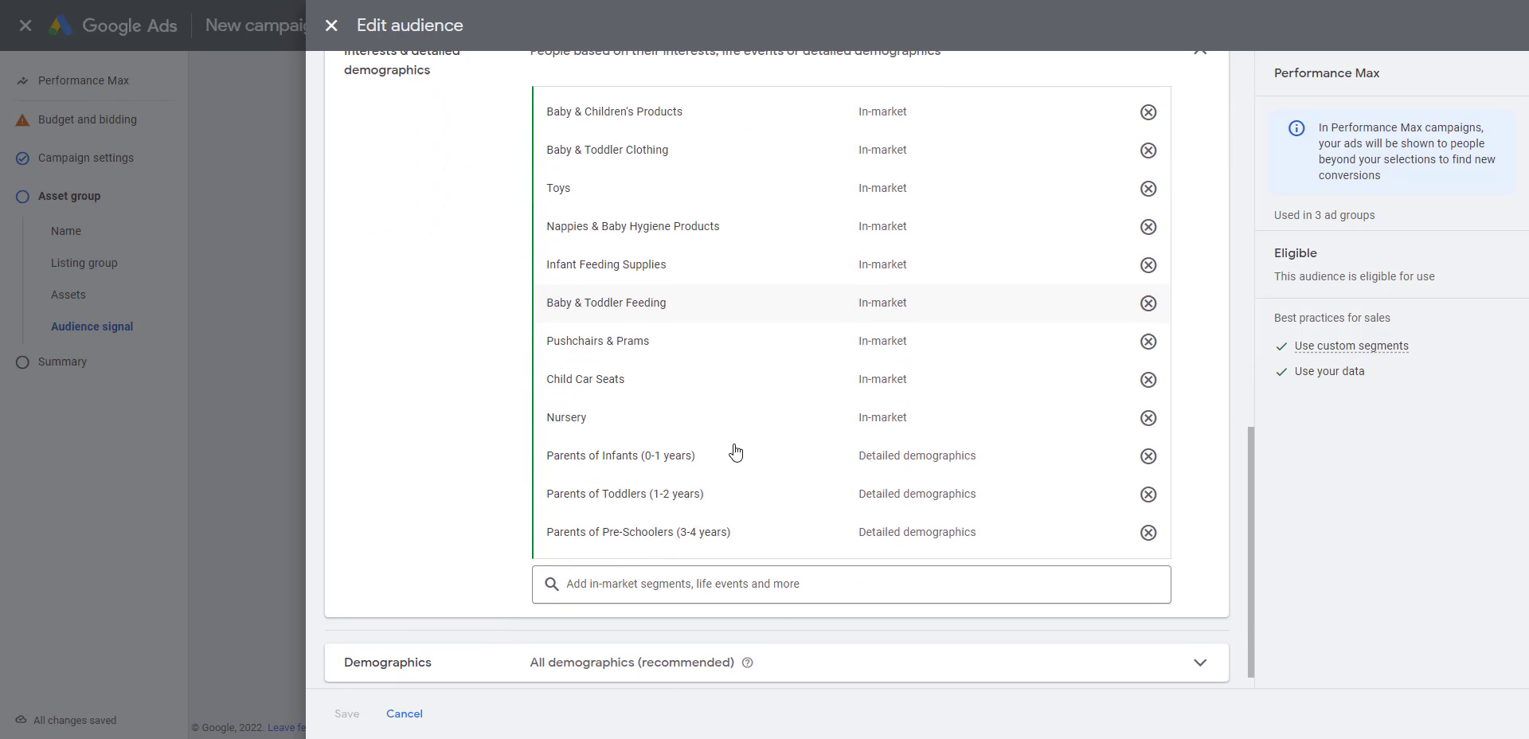
- Add Baby Merchandise, Baby Products and Baby Clothes to the audience's interests, and show the additional demographics options
click(731, 556)
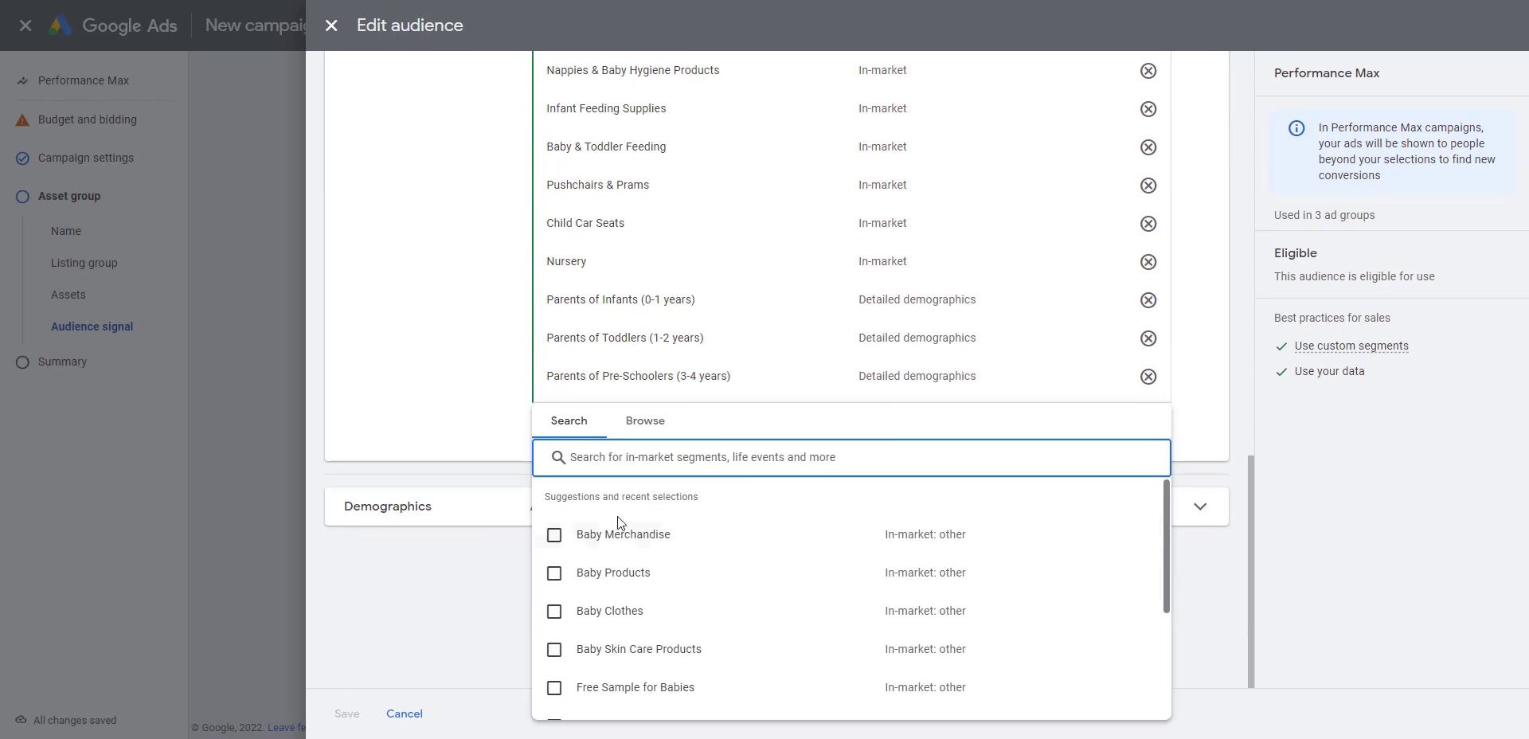
click(554, 534)
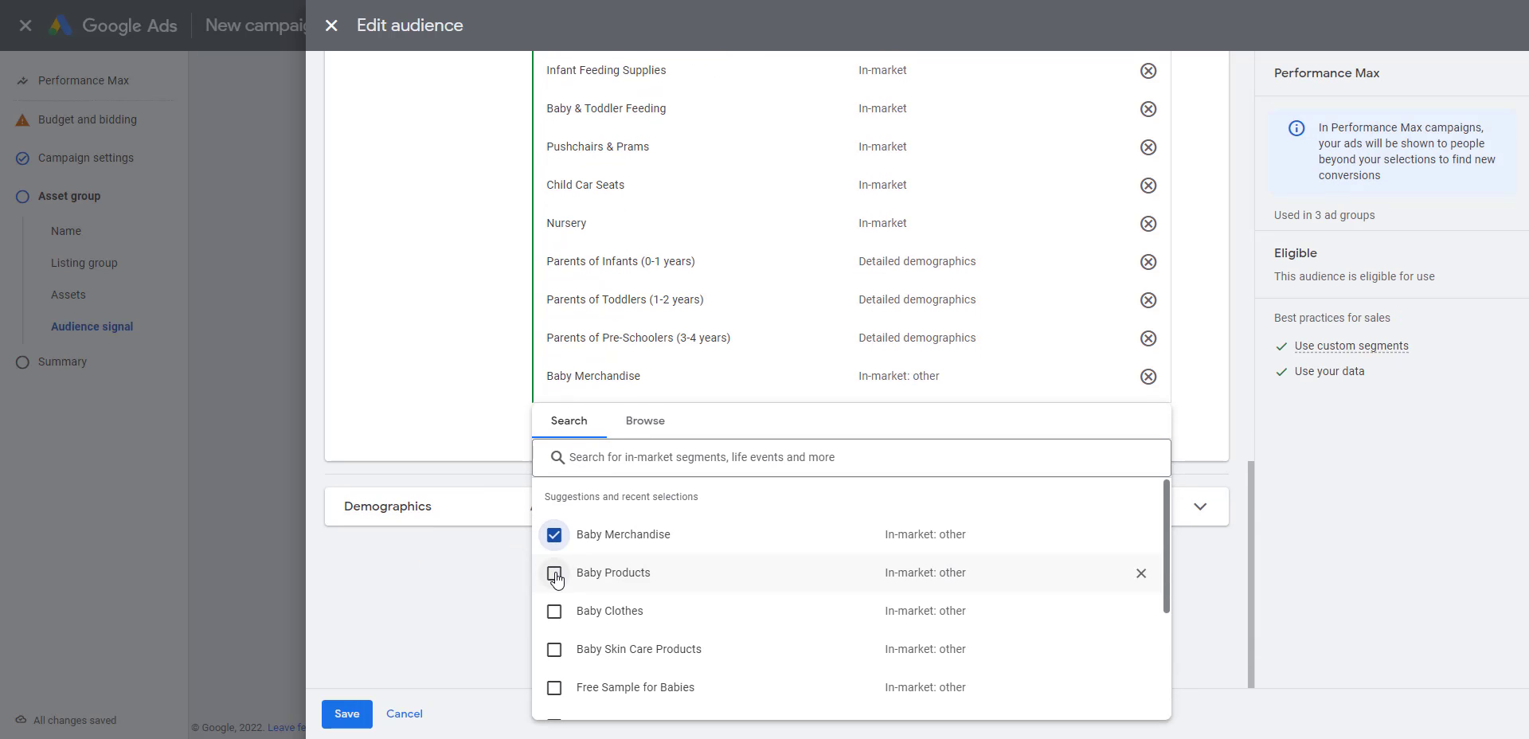
click(555, 573)
click(555, 612)
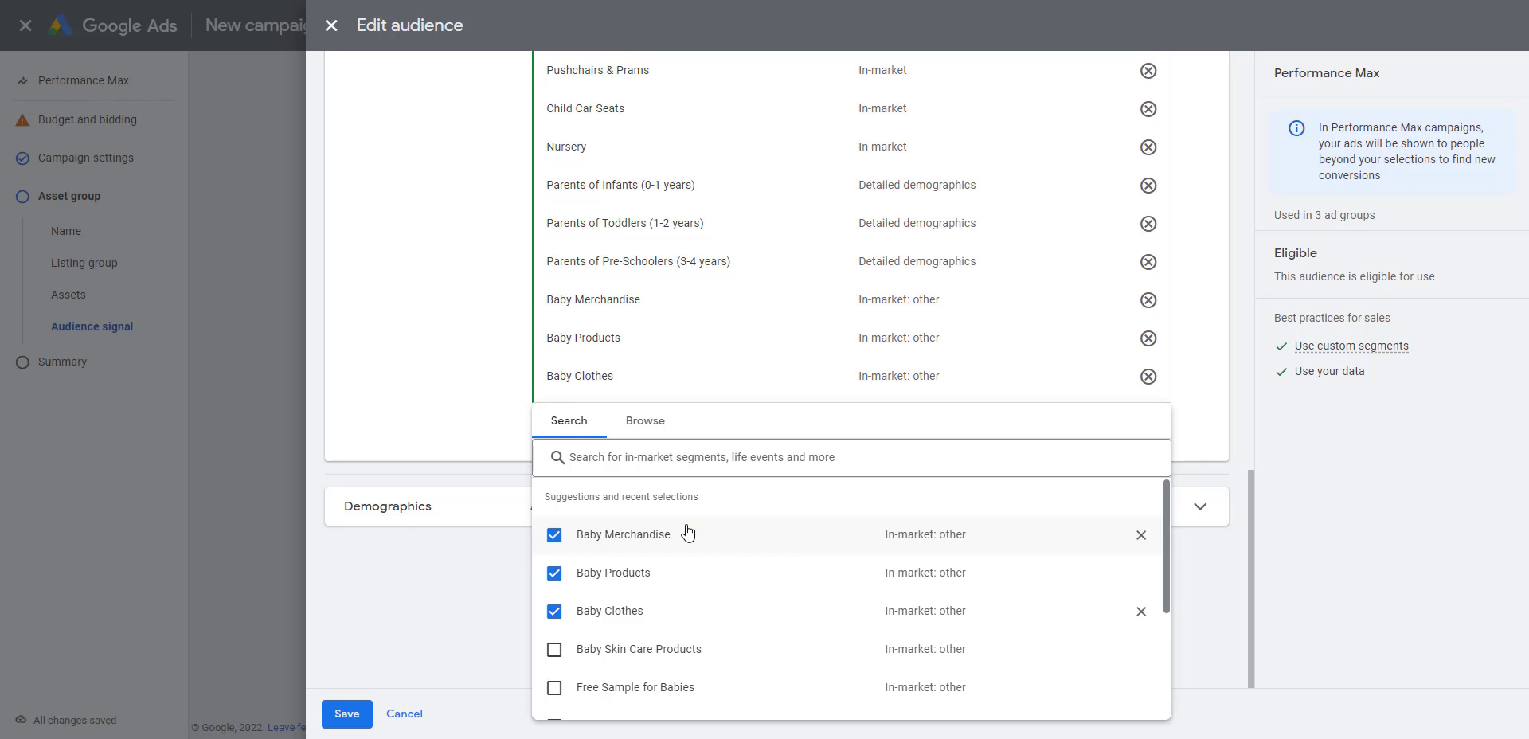
click(461, 568)
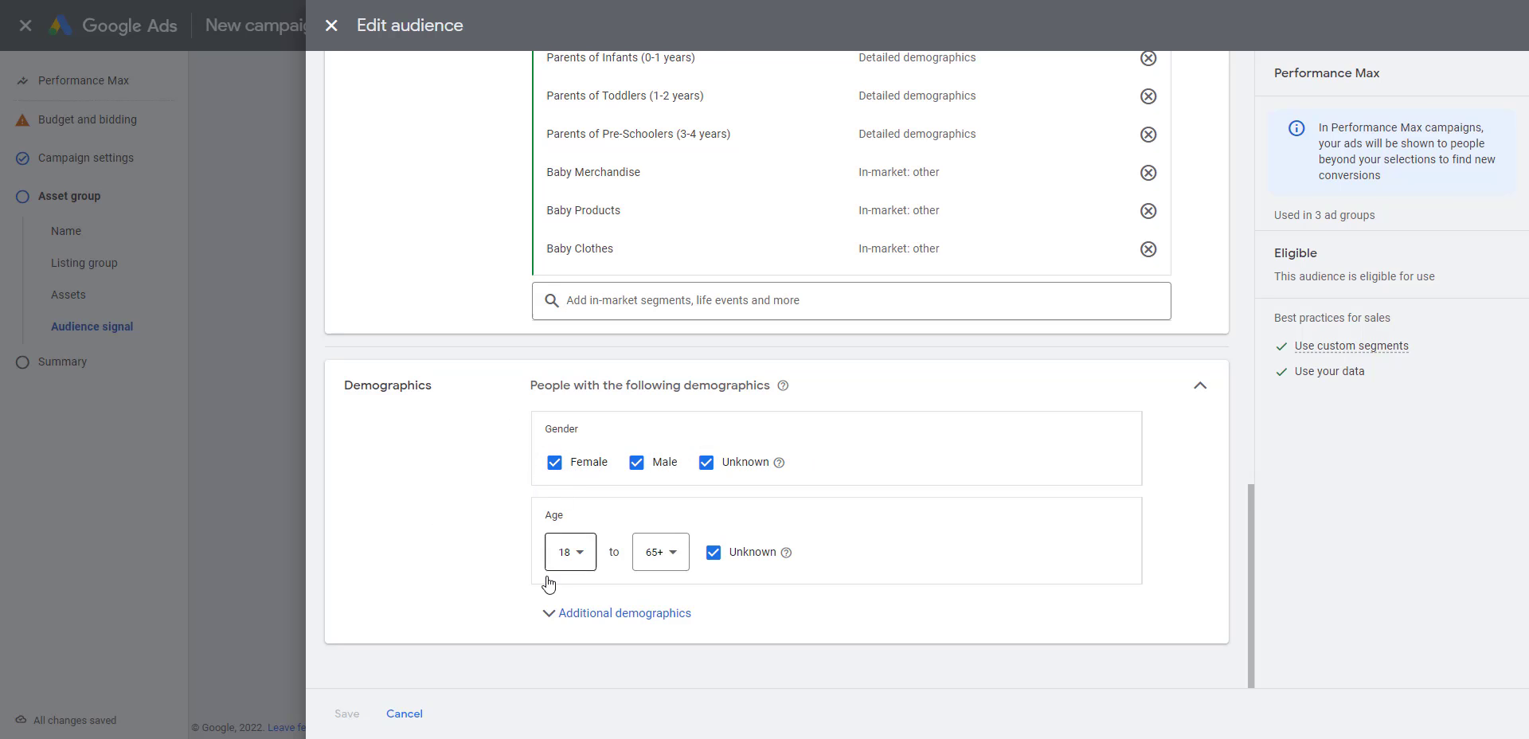
click(634, 613)
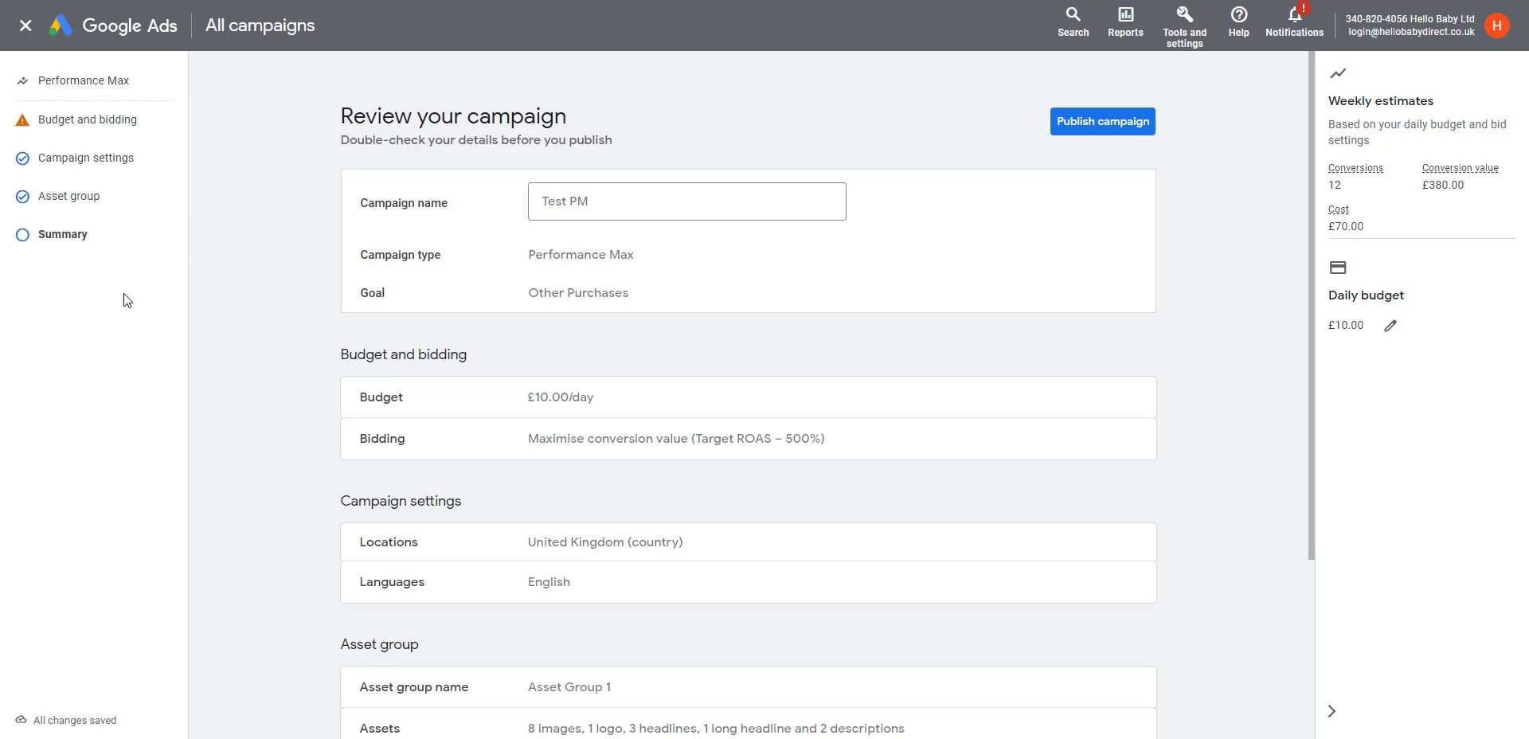
- Review the Test PM campaign summary down to the asset group details, and return to the campaigns list
scroll(558, 414, down, 3)
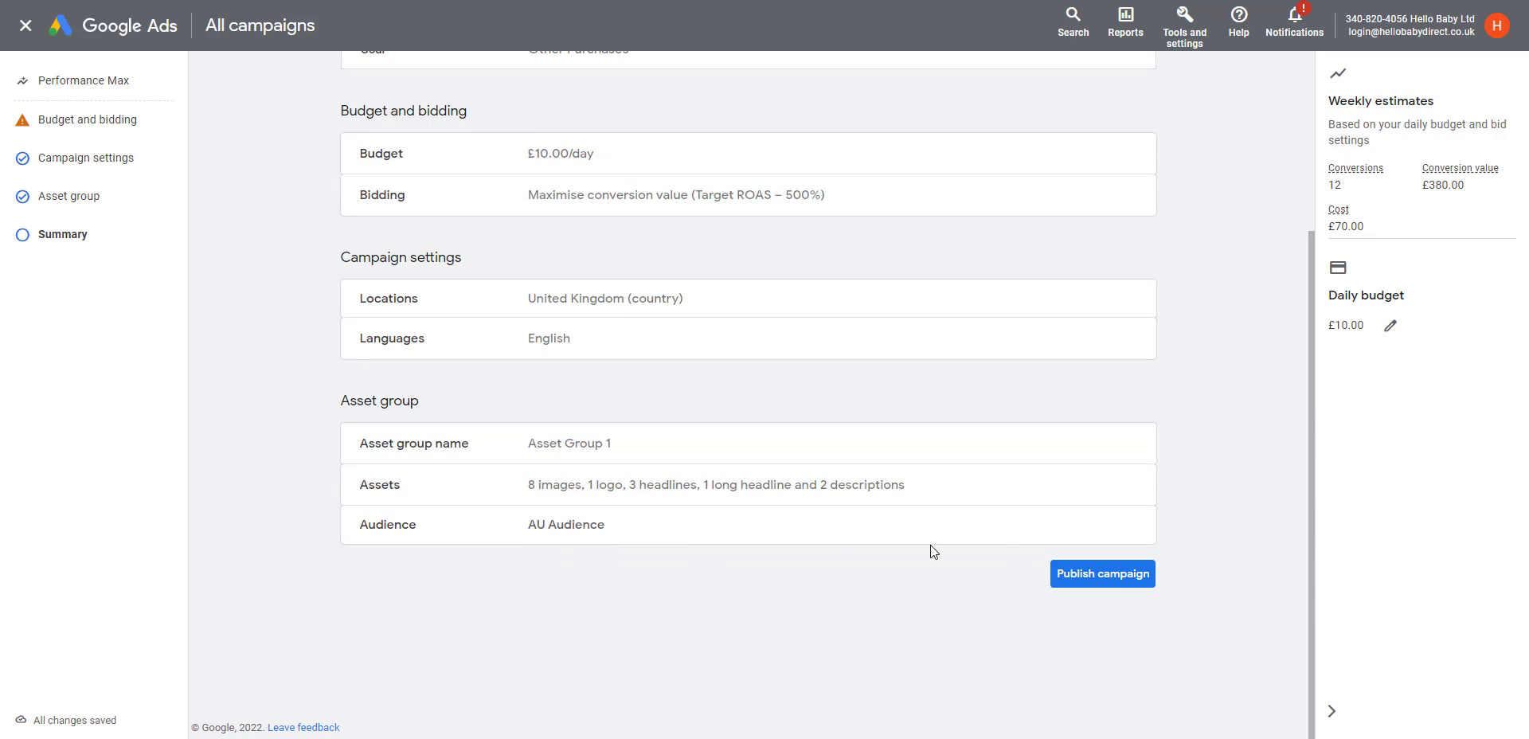
click(25, 25)
click(53, 291)
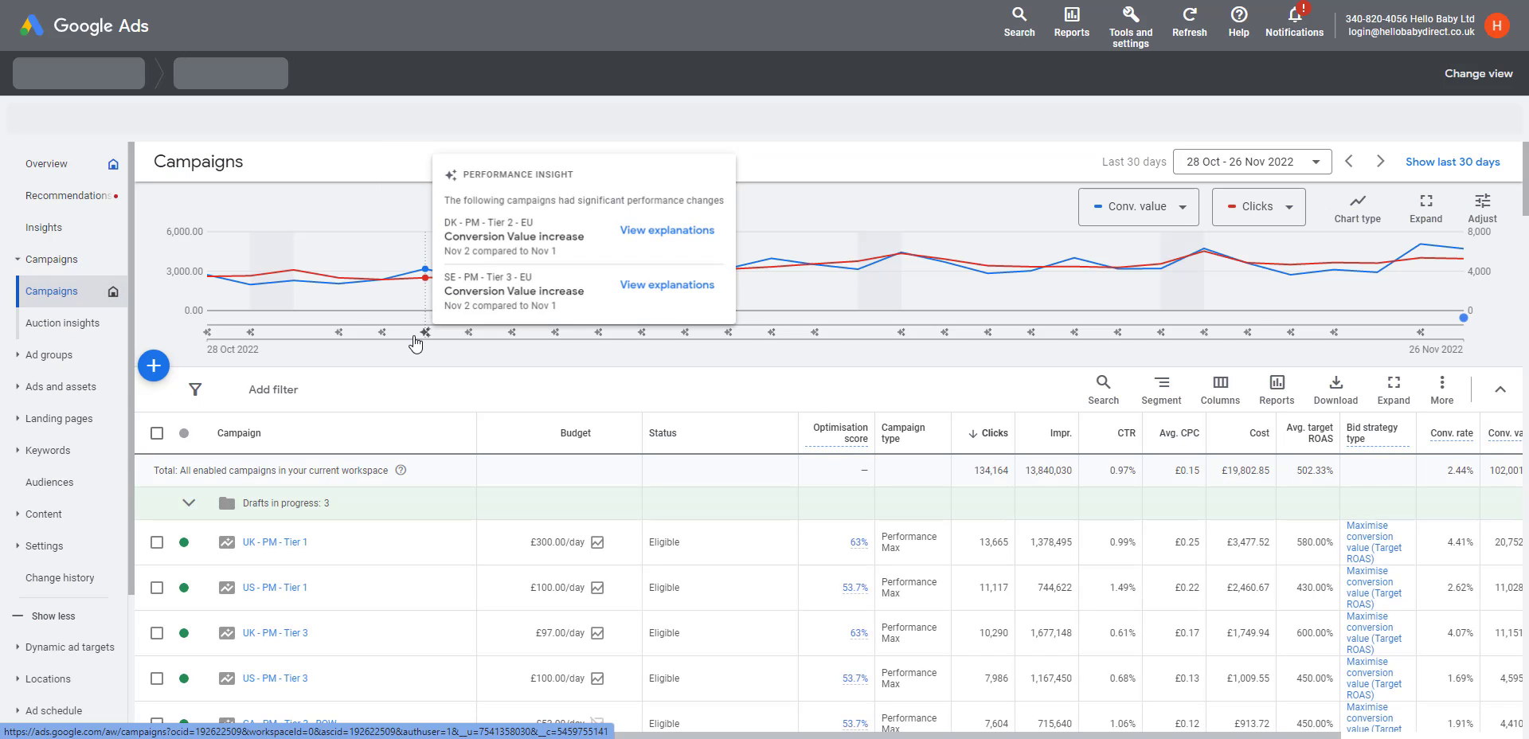
- Filter the campaigns by campaign name containing "test" and open the Test PM campaign
scroll(308, 440, down, 1)
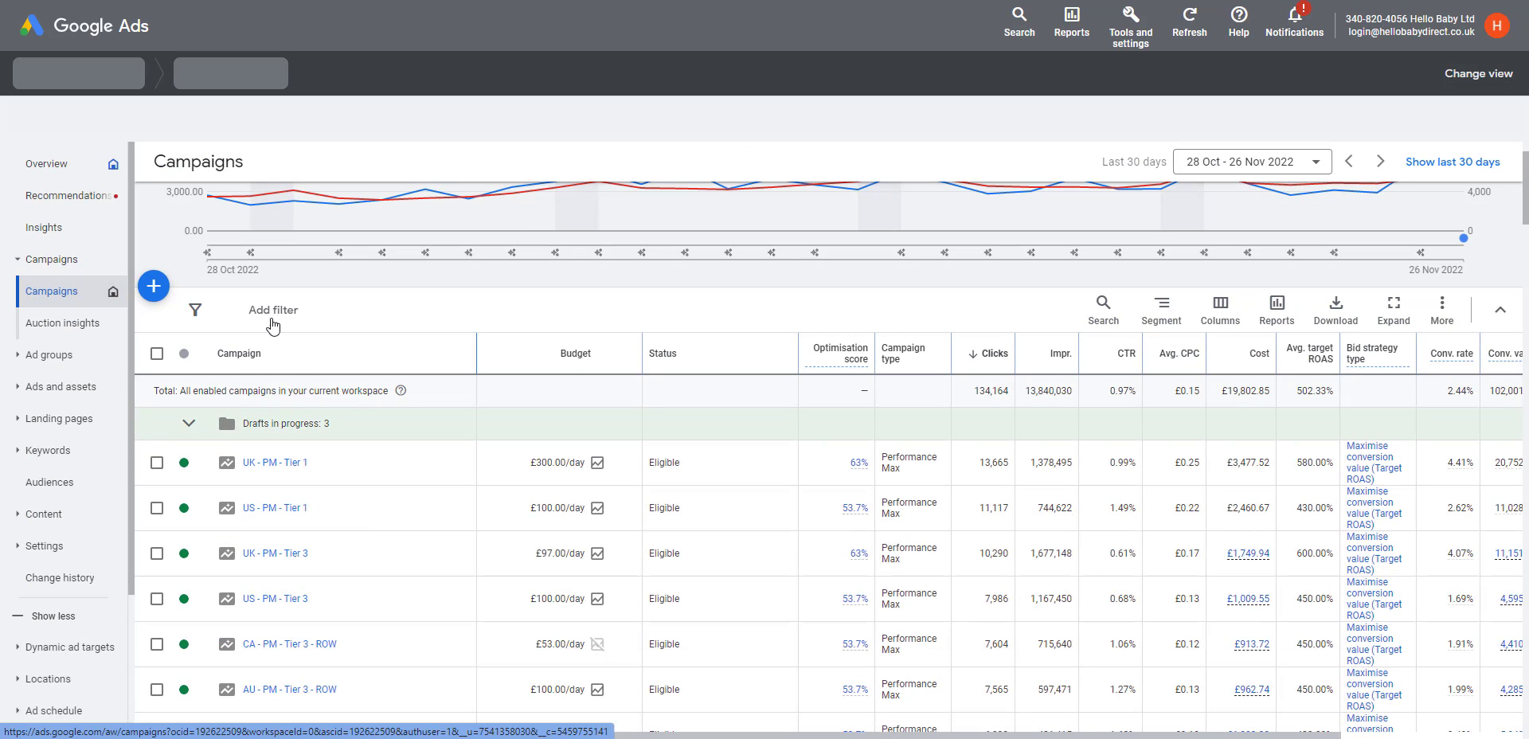
click(263, 315)
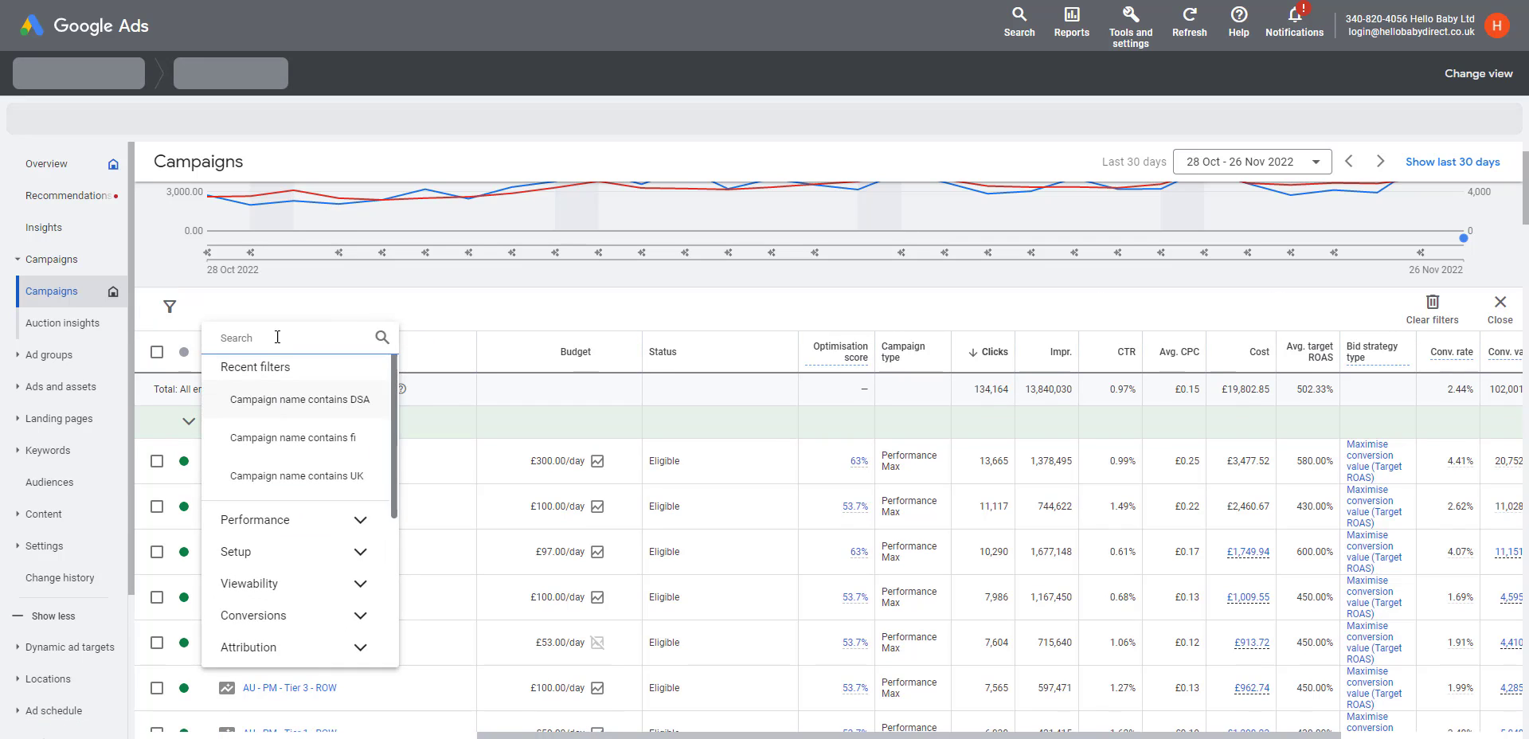
text(name)
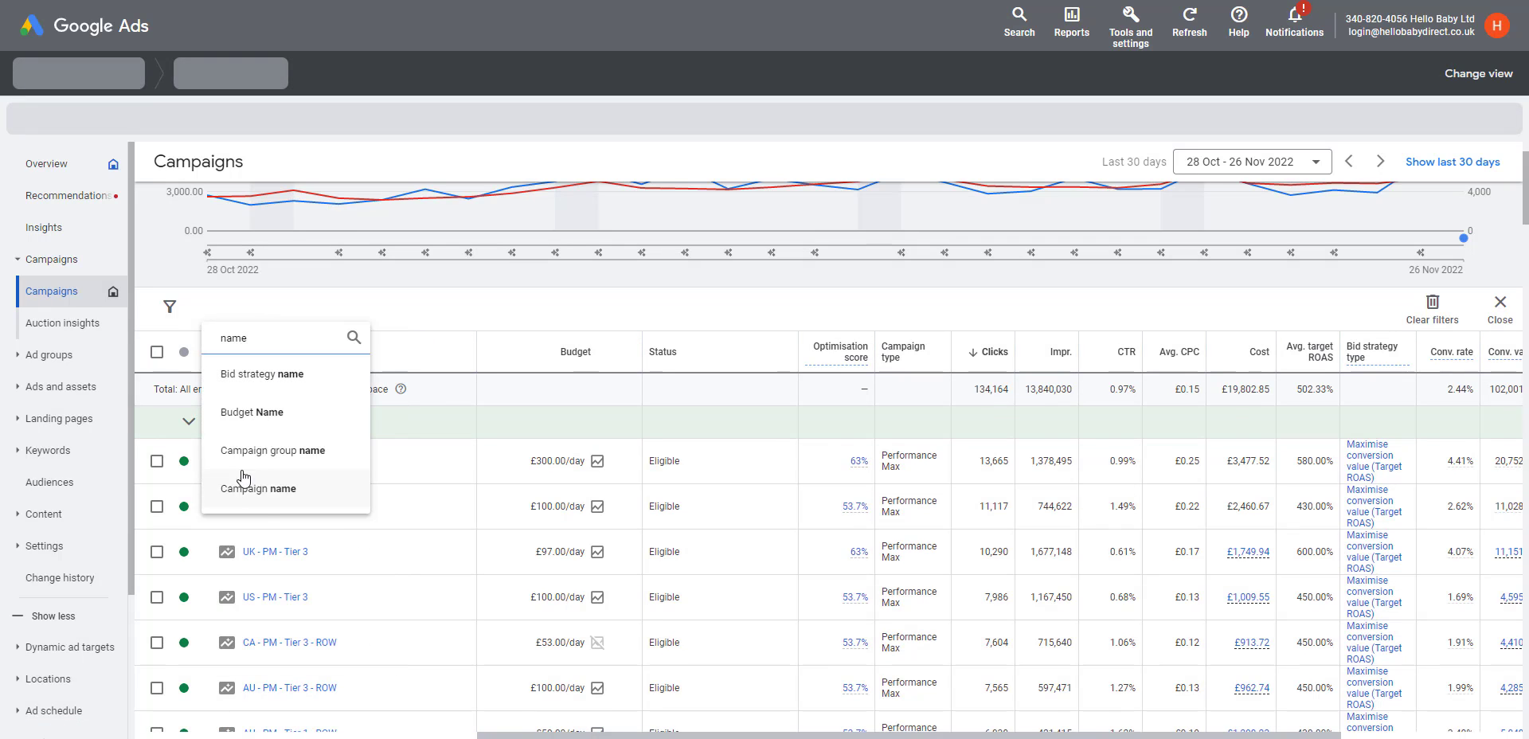
click(289, 489)
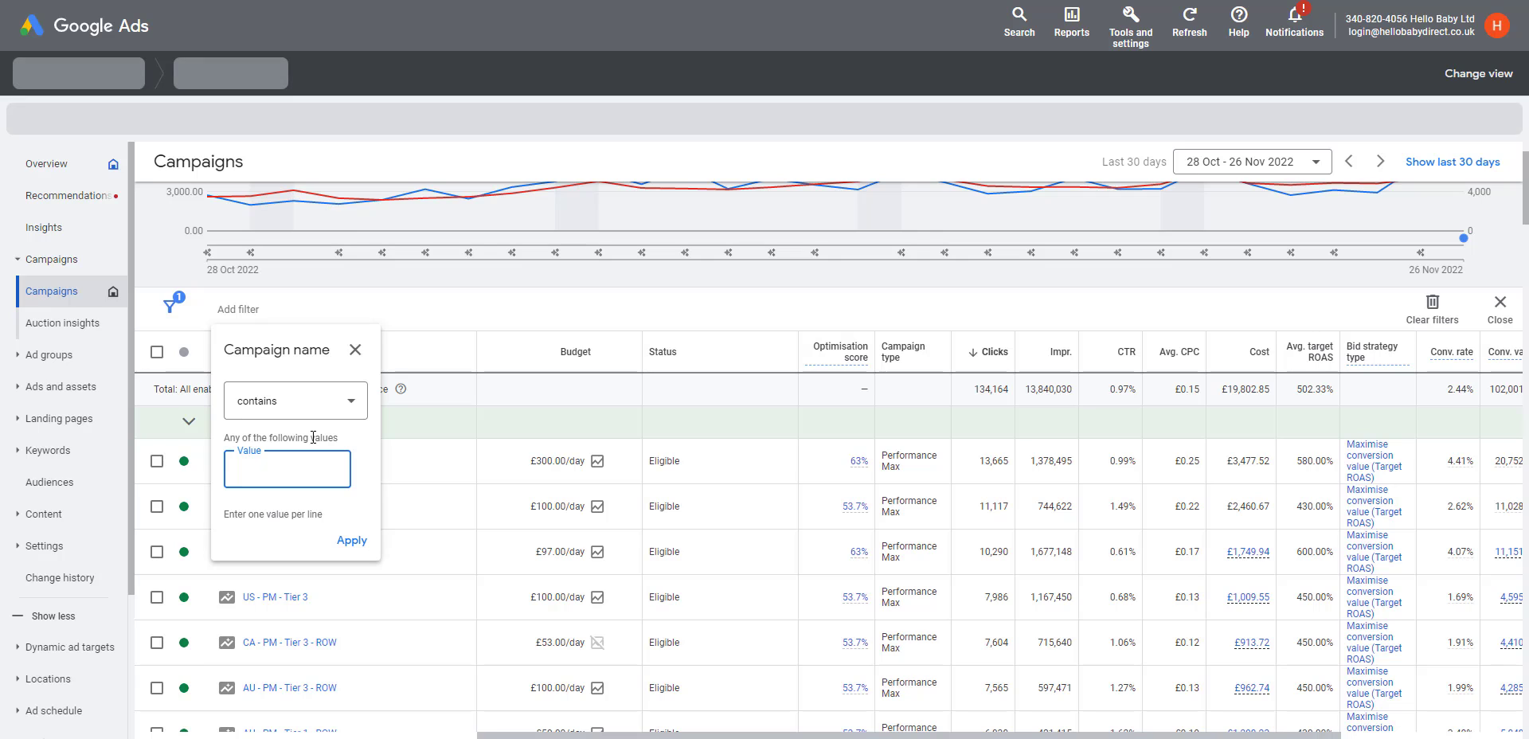
click(352, 541)
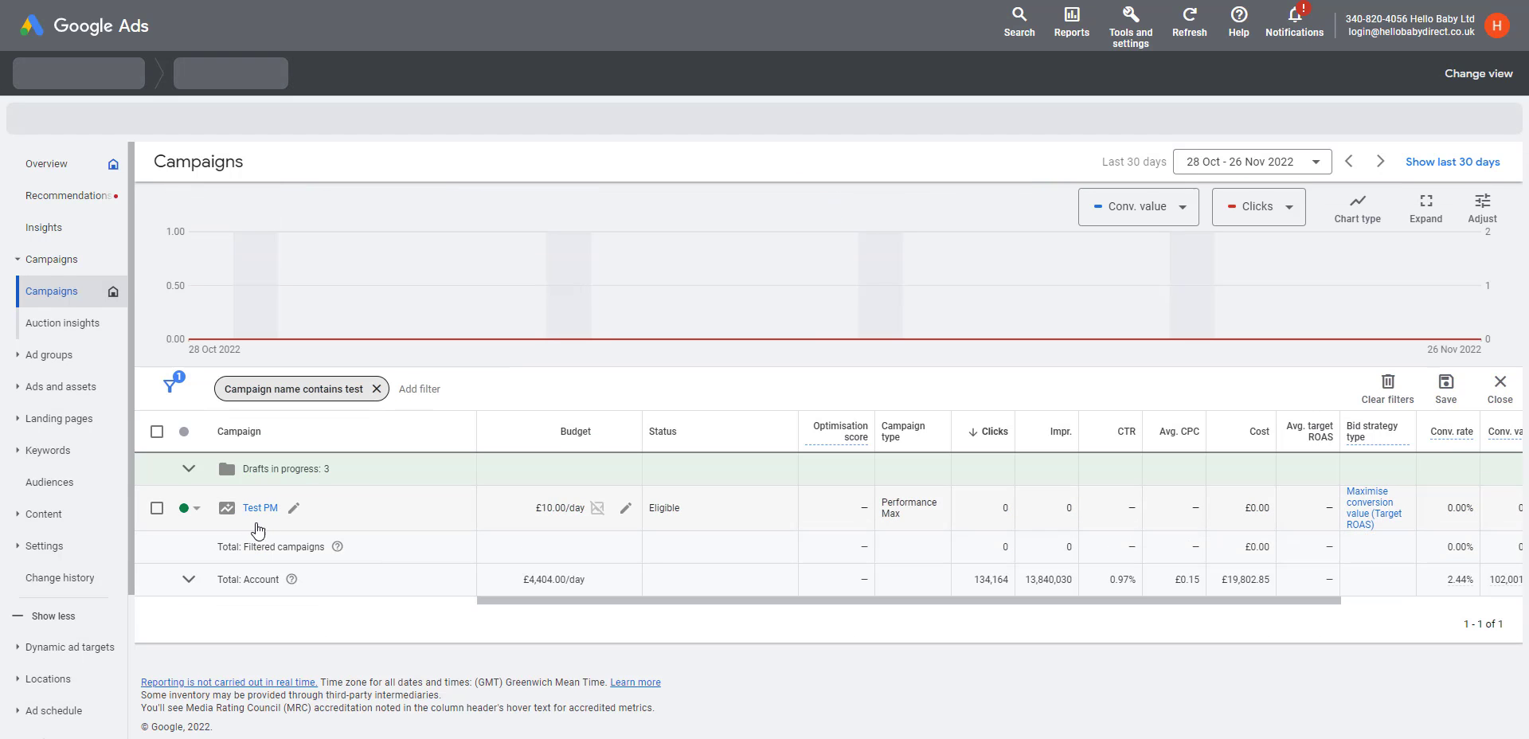
click(261, 509)
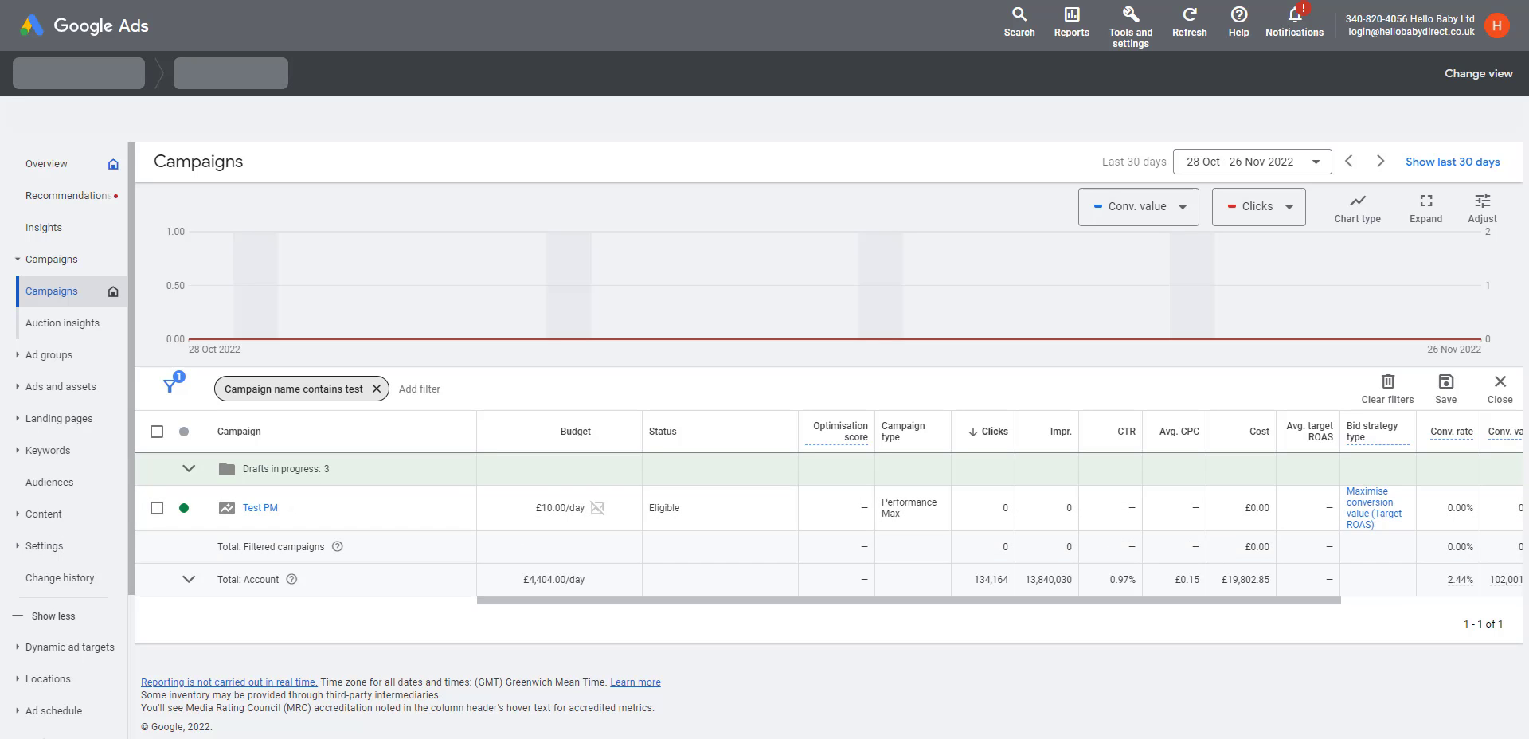
- Continue with a Sales campaign of type Shopping, subtype Standard Shopping campaign, and name it Test SS
scroll(832, 510, up, 9)
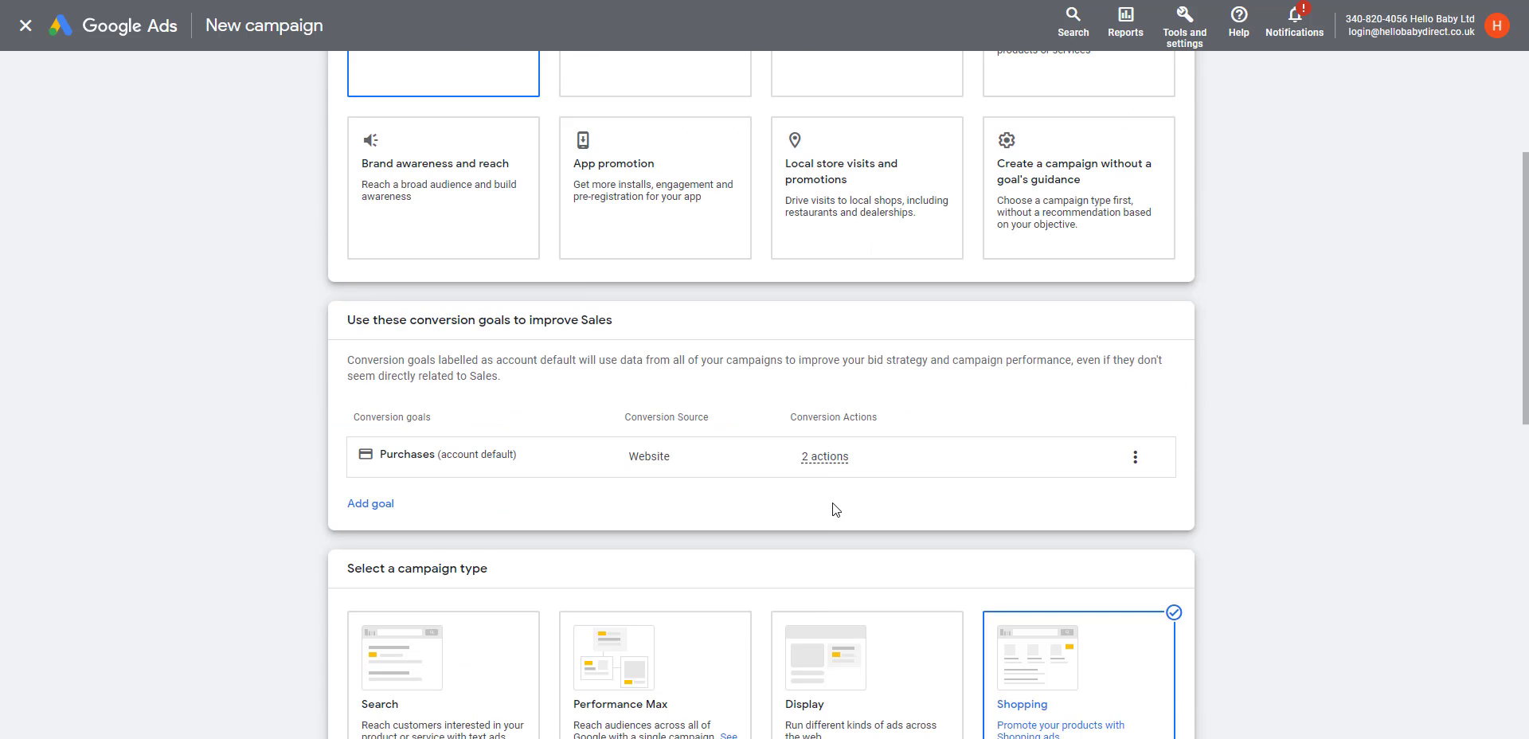
scroll(832, 511, down, 4)
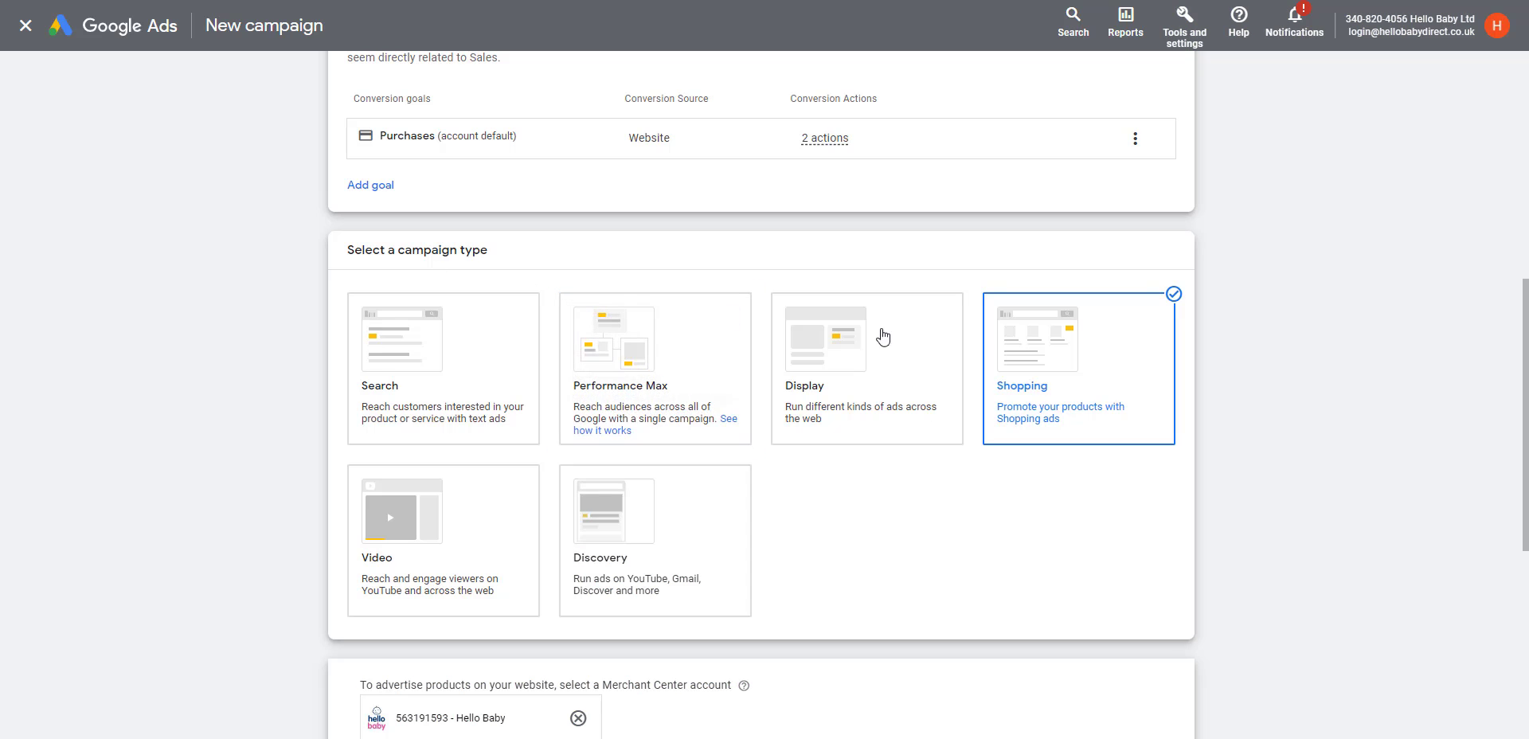
scroll(836, 555, down, 4)
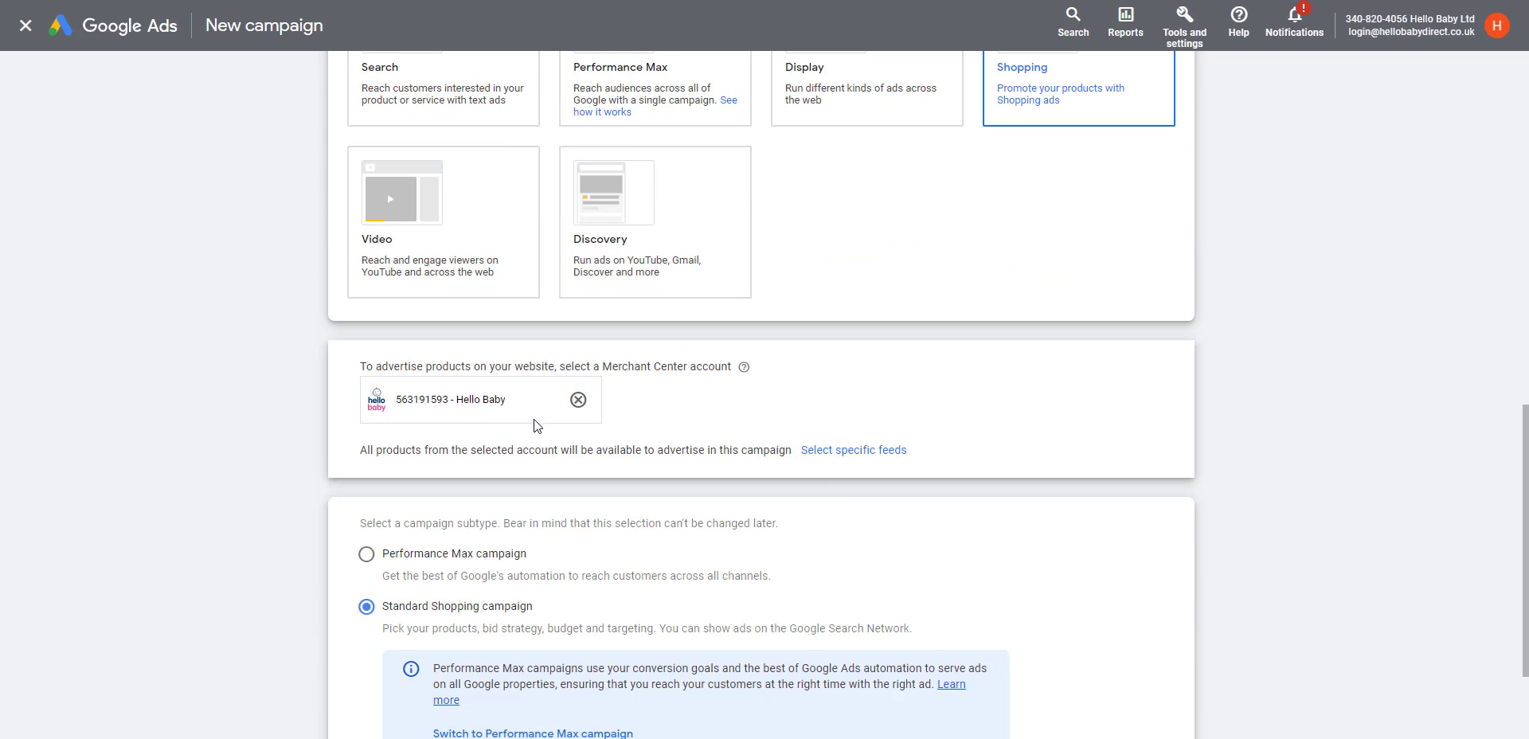
scroll(434, 557, down, 2)
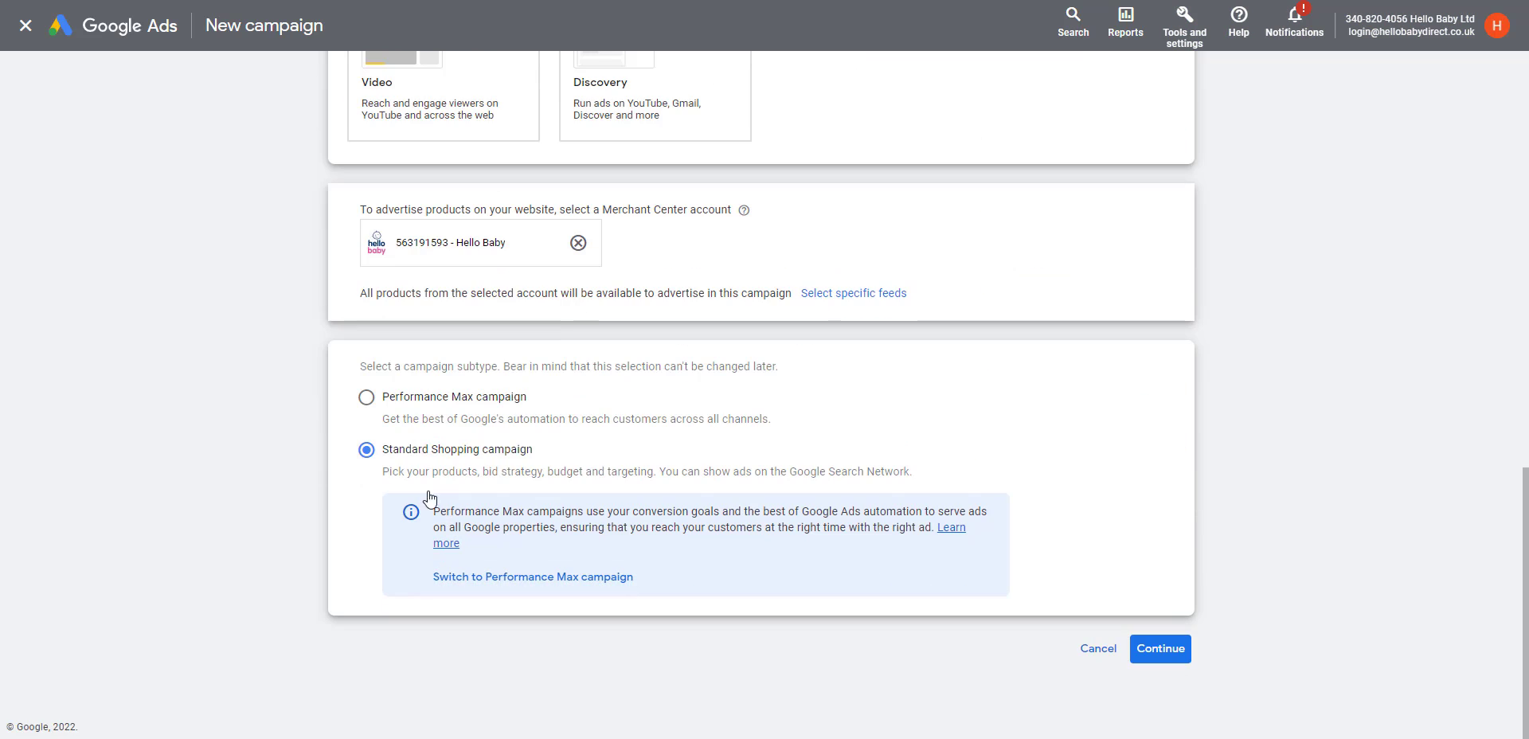
click(1139, 661)
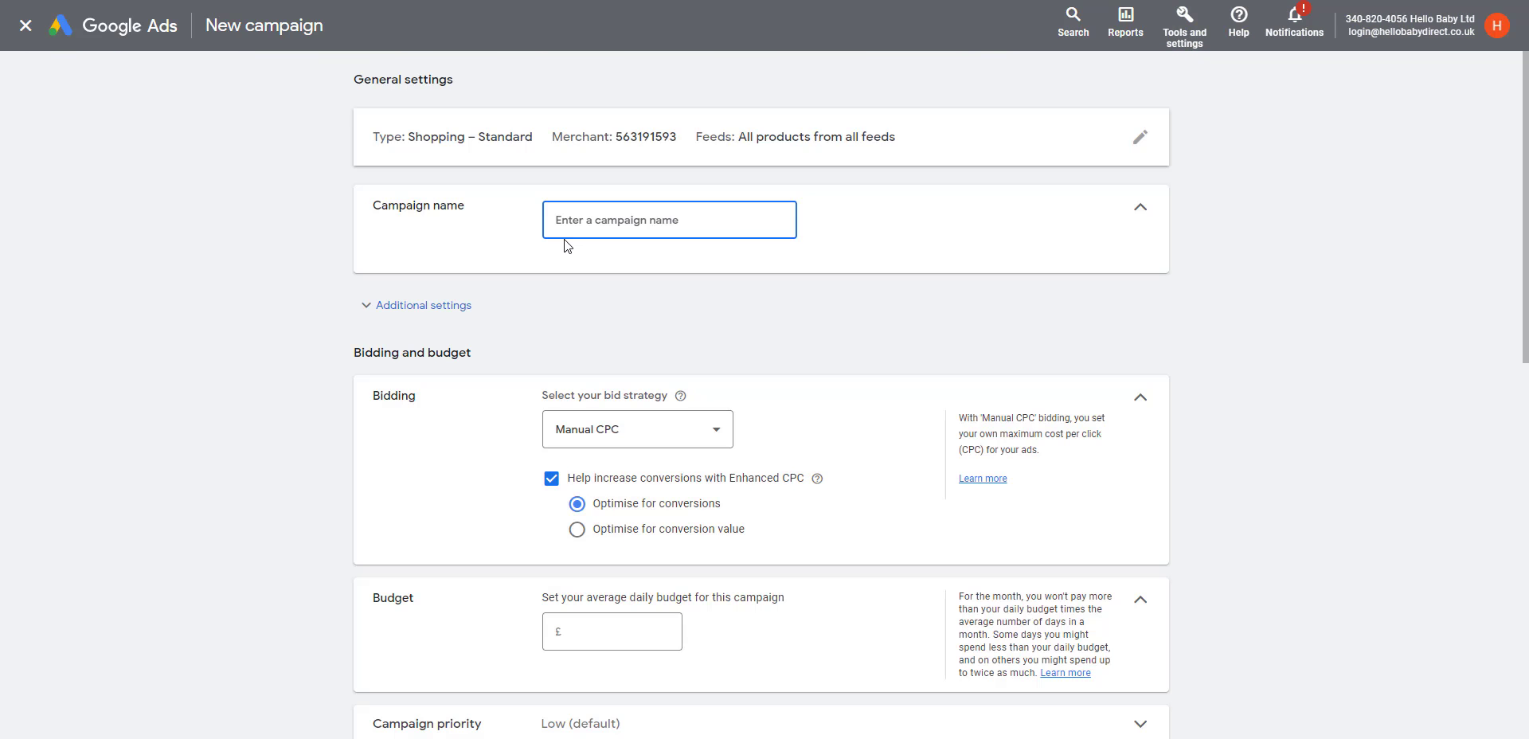
text(Test SS)
- Compare the available bid strategies and choose Manual CPC for the campaign
scroll(715, 362, down, 2)
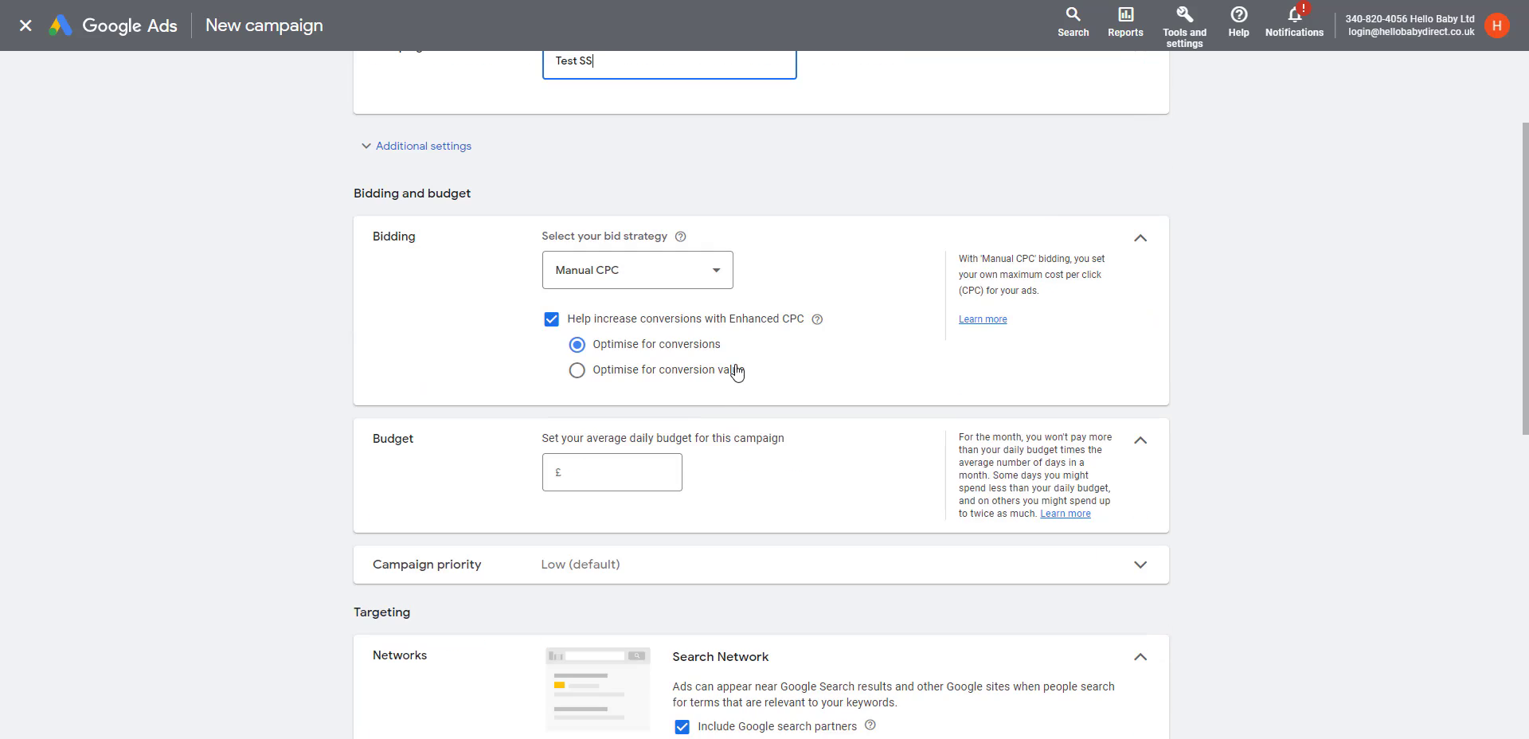
click(712, 279)
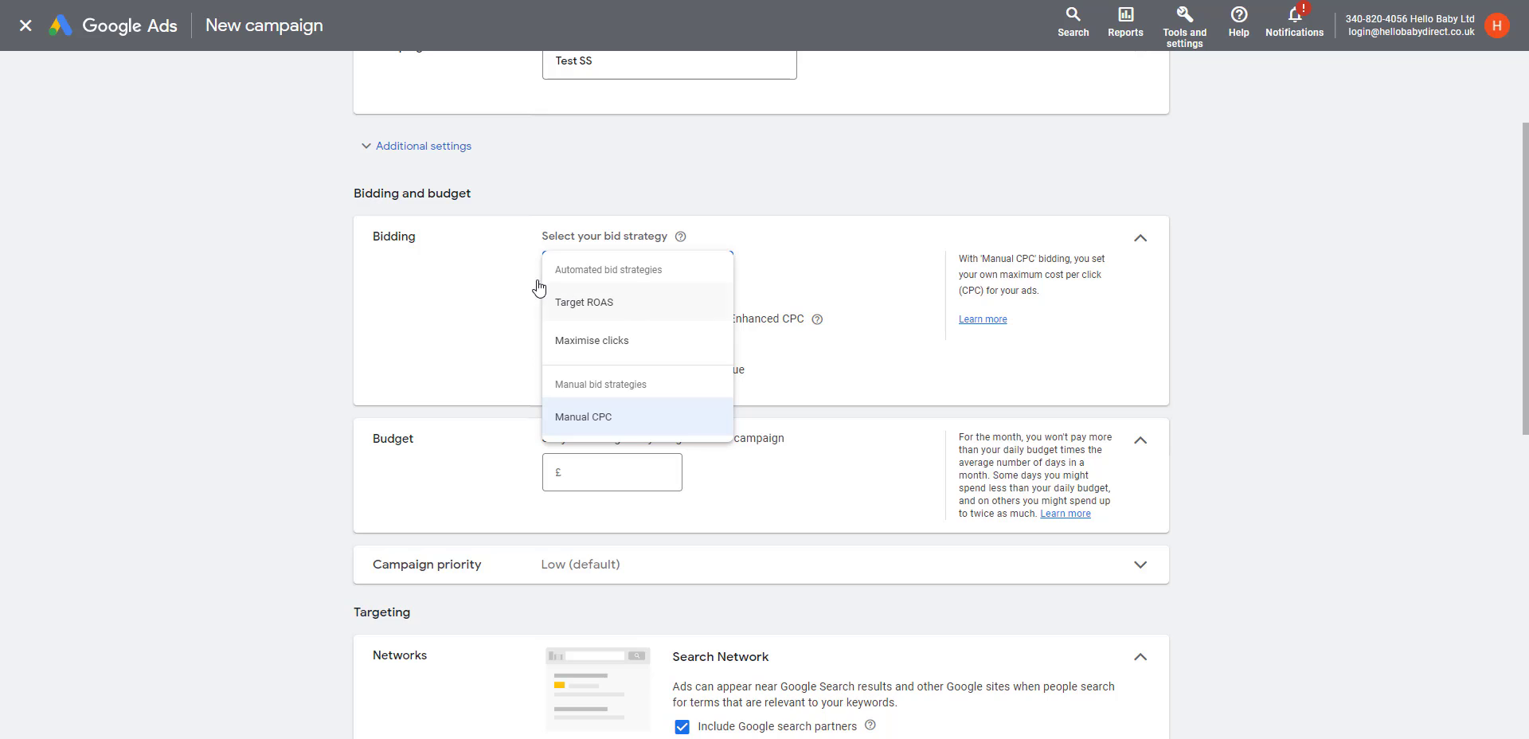
mouse_move(595, 313)
mouse_move(713, 416)
click(567, 416)
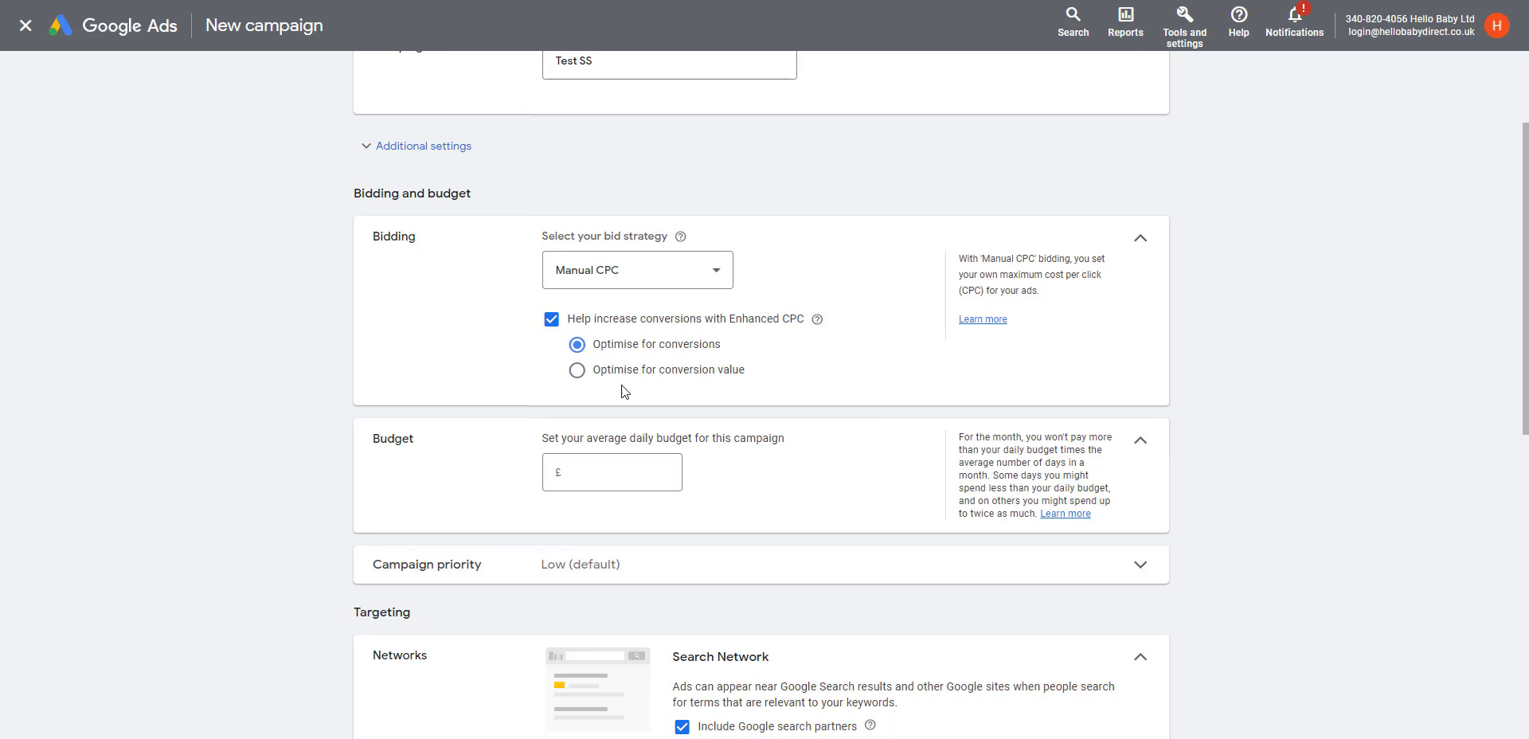
- Set the average daily budget to £10.00 and show the campaign priority options
scroll(610, 366, down, 2)
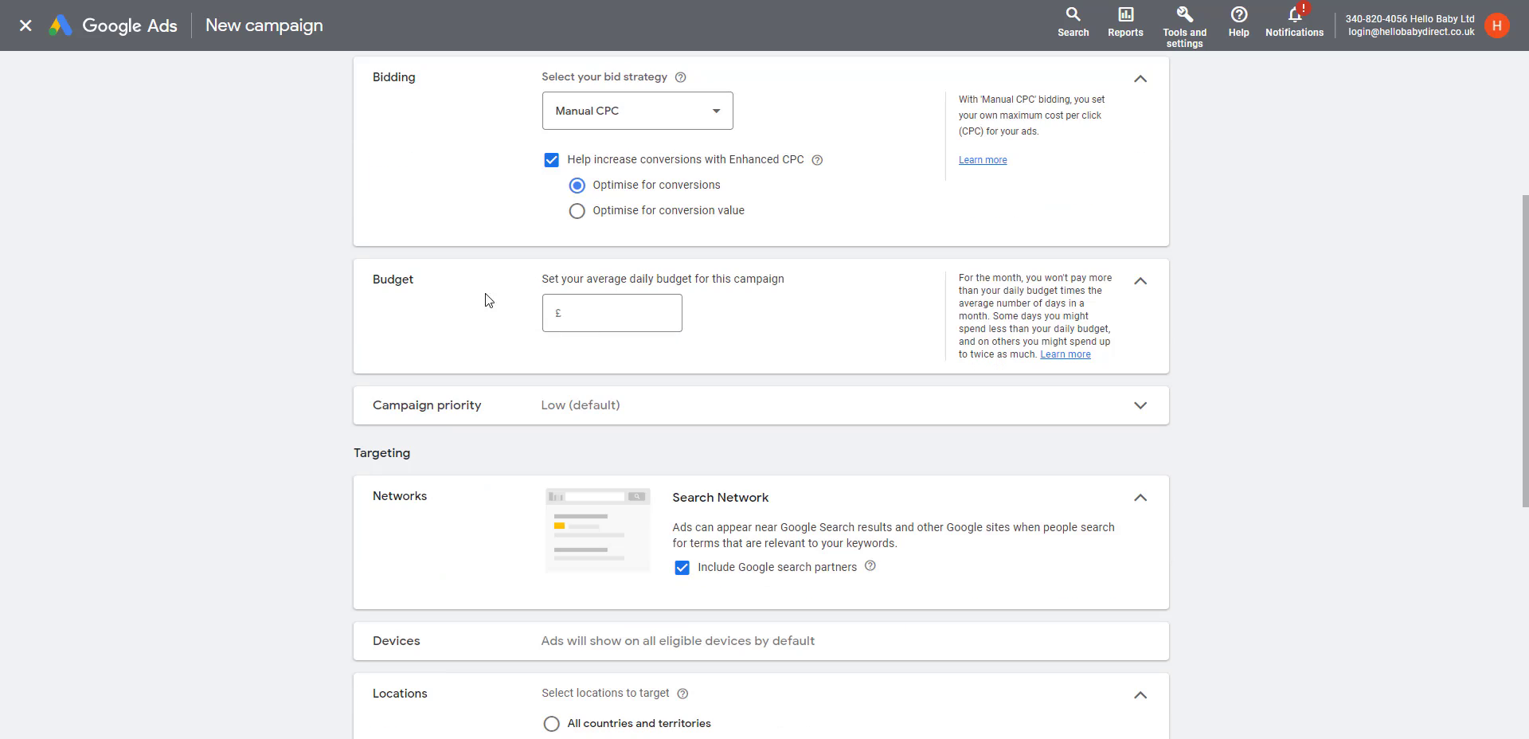
click(589, 309)
click(816, 339)
click(1139, 406)
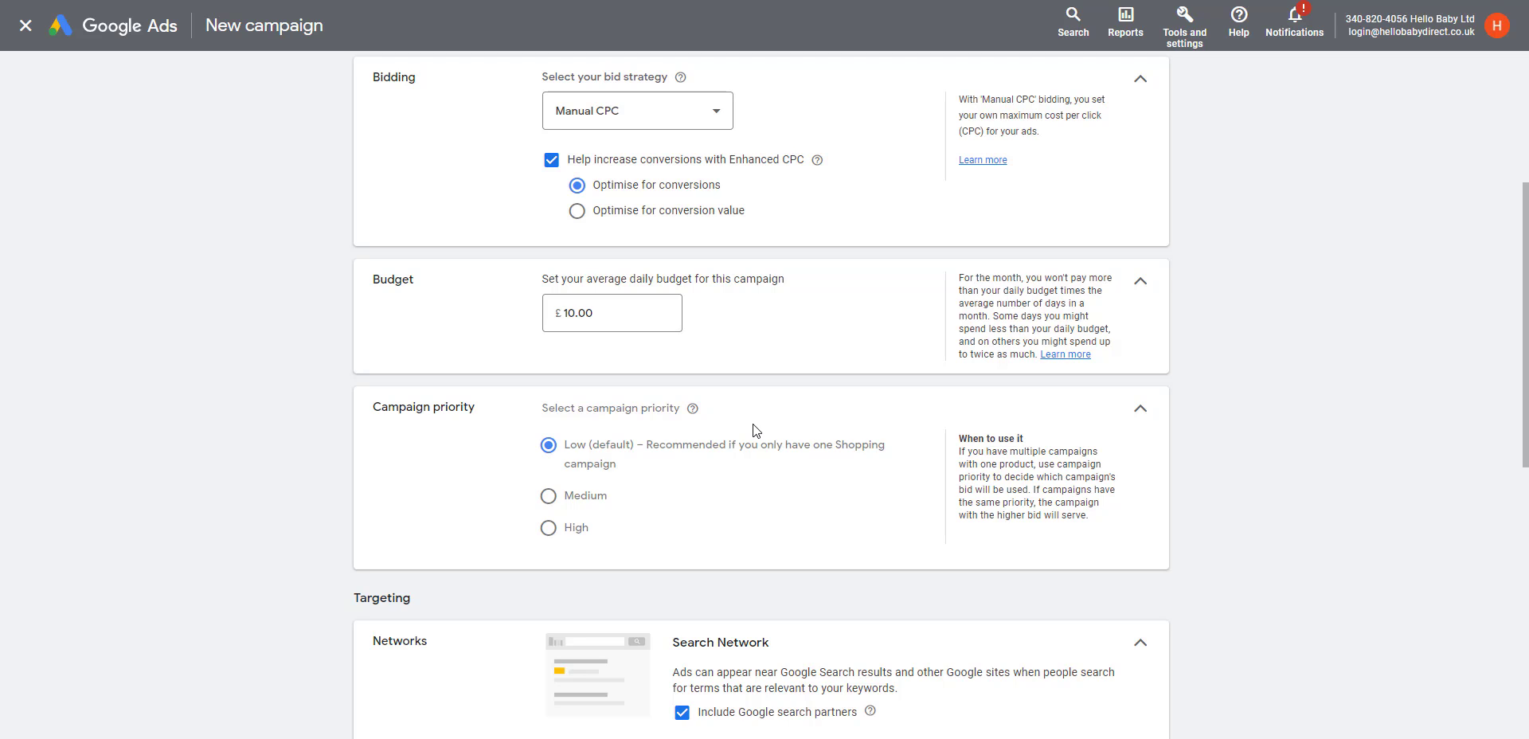
- Keep the default targeting and ad group name, set the ad group's CPC bid to £0.20, and create the campaign
scroll(755, 430, down, 4)
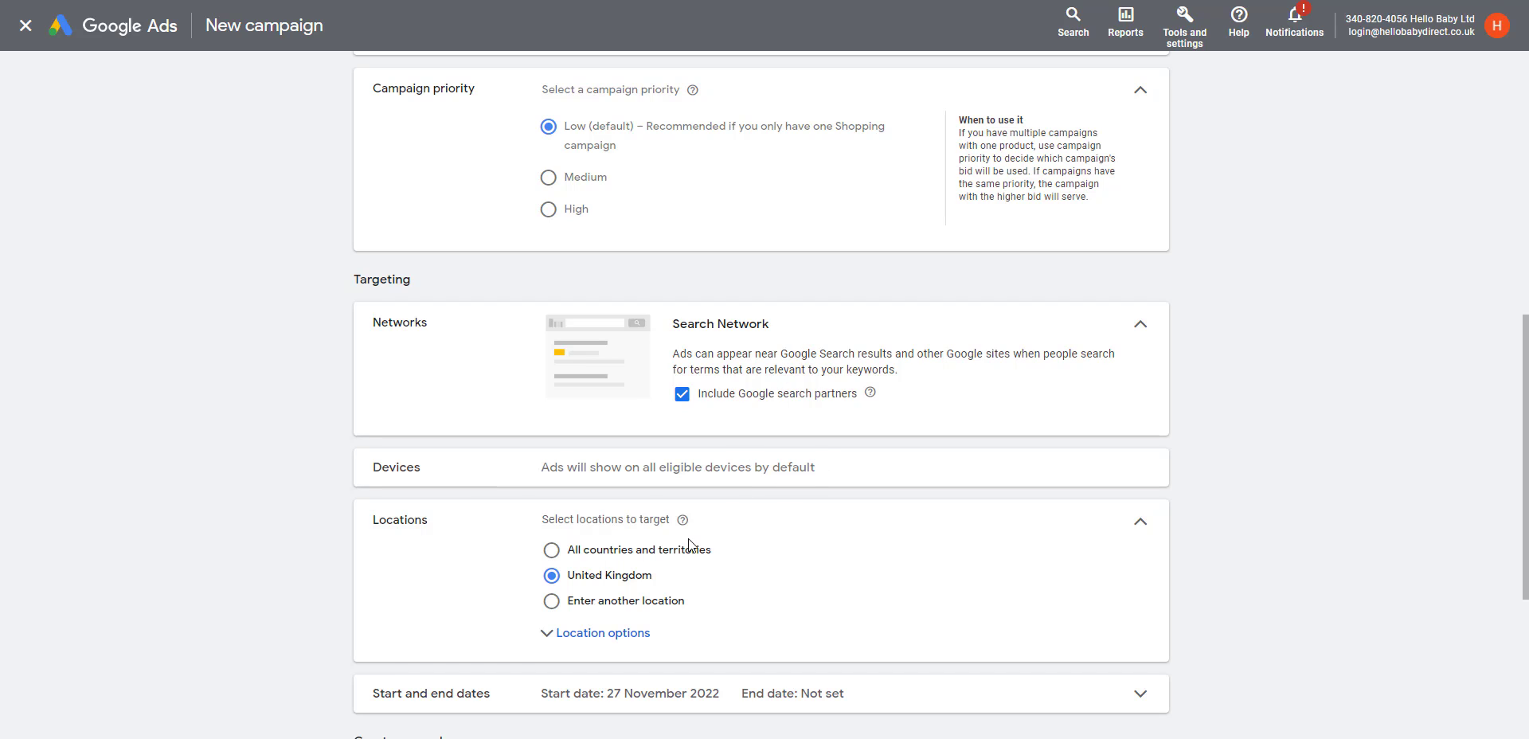
scroll(722, 519, down, 2)
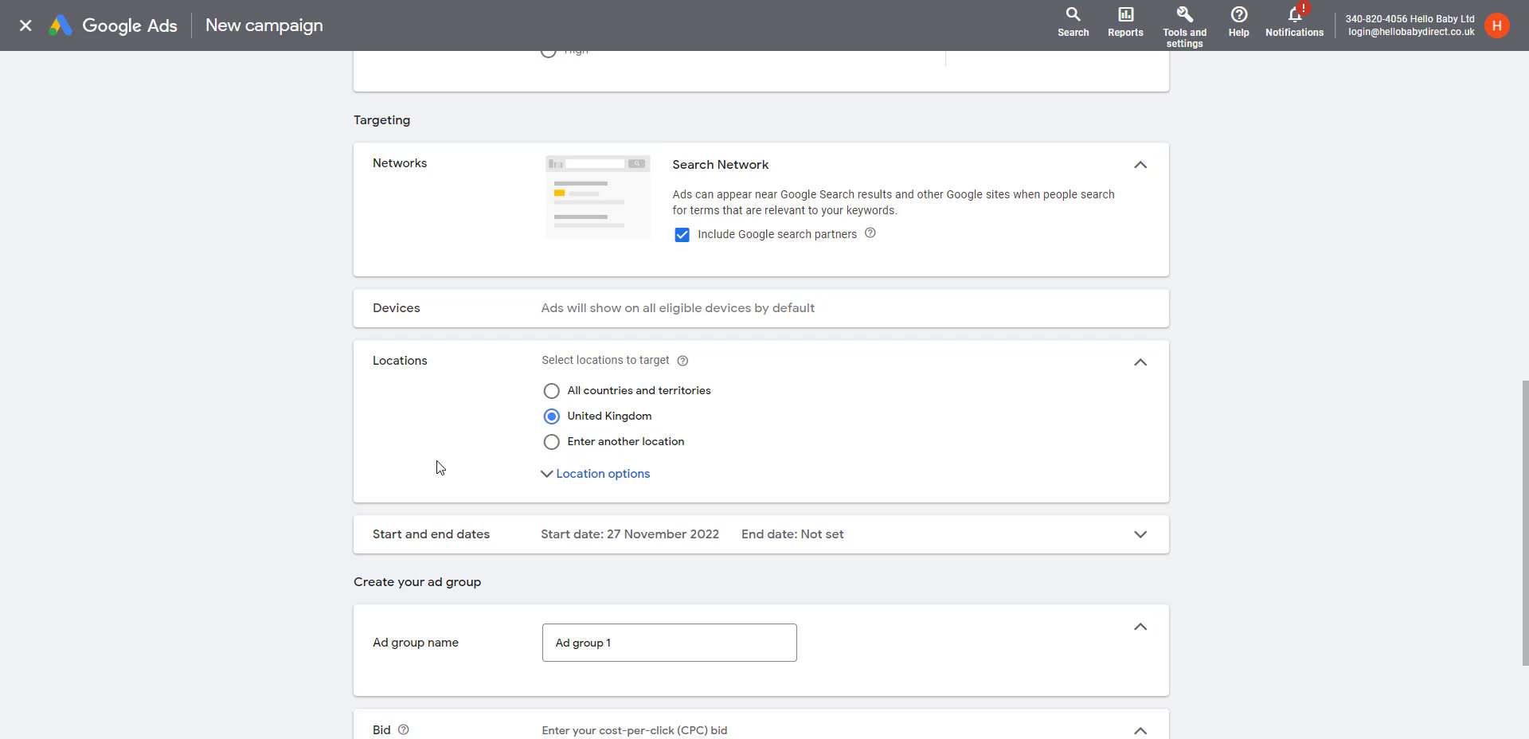
scroll(436, 467, down, 2)
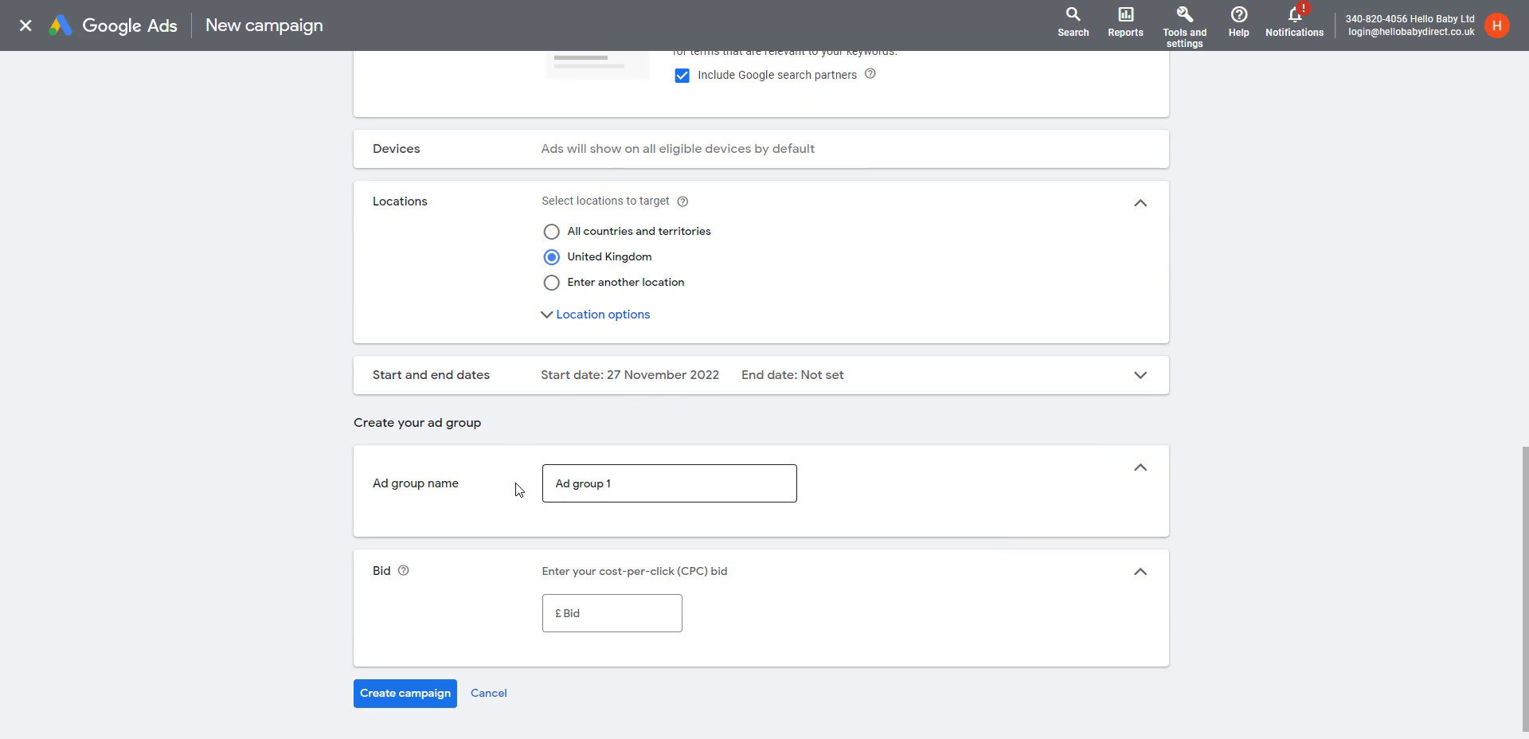
click(637, 481)
drag(623, 481, 510, 476)
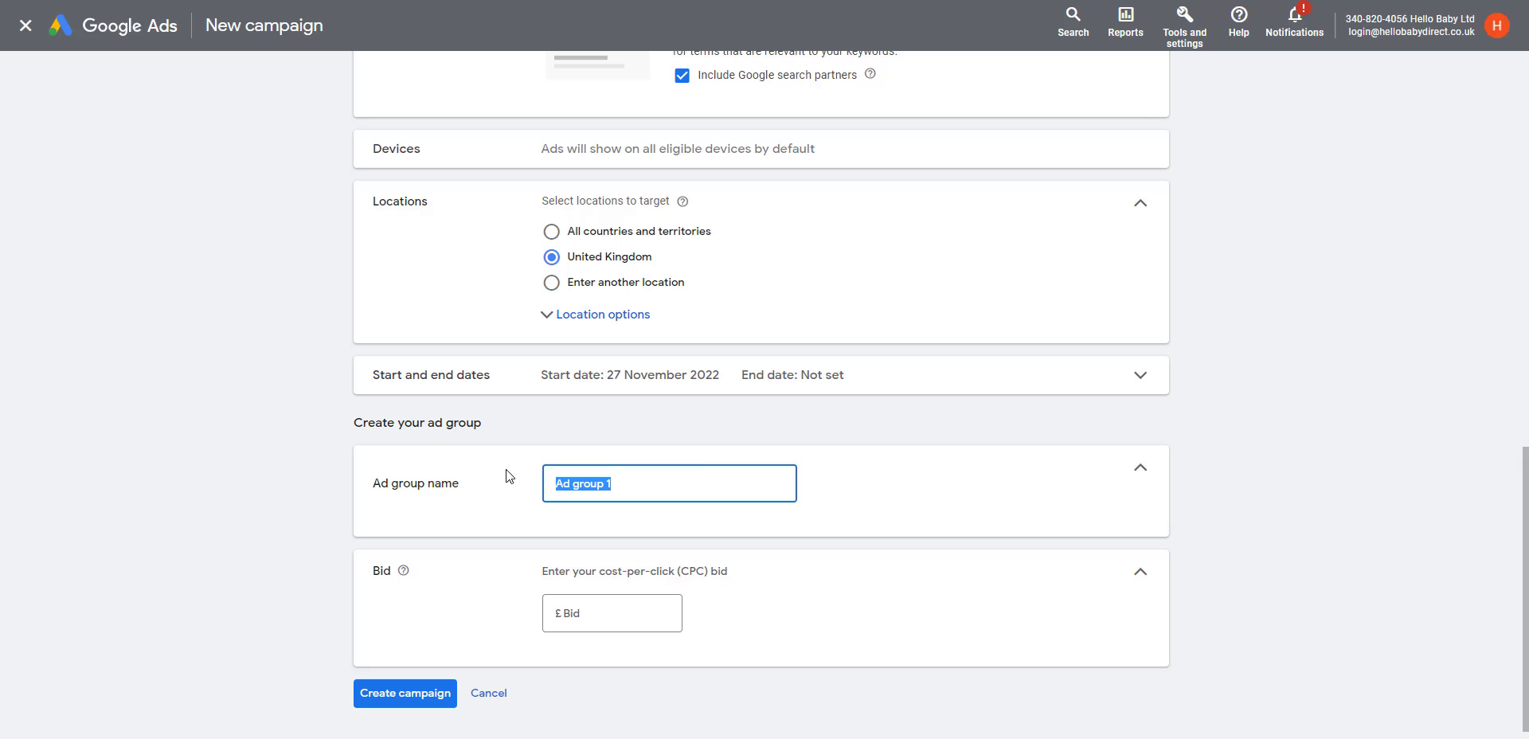
click(627, 486)
click(571, 614)
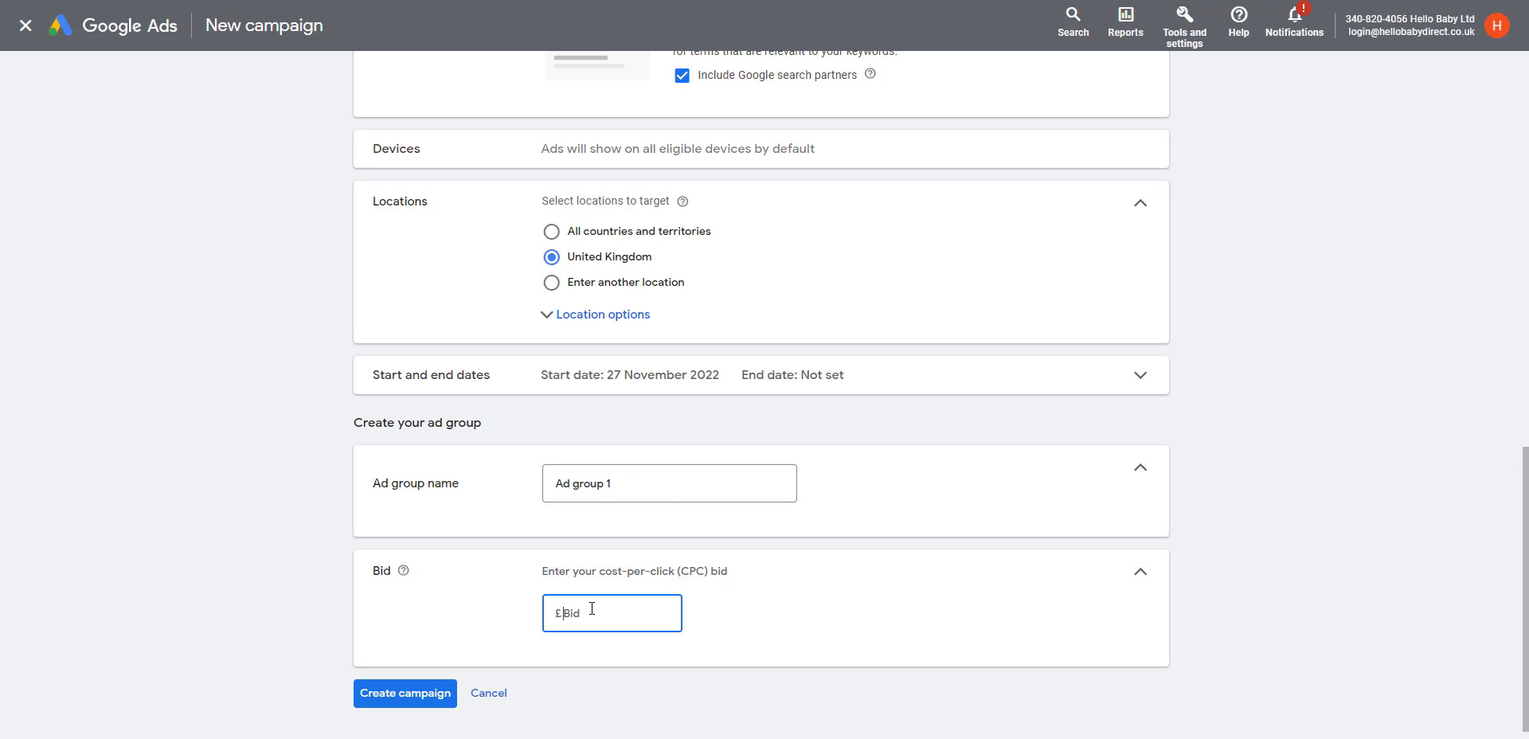
text(.2)
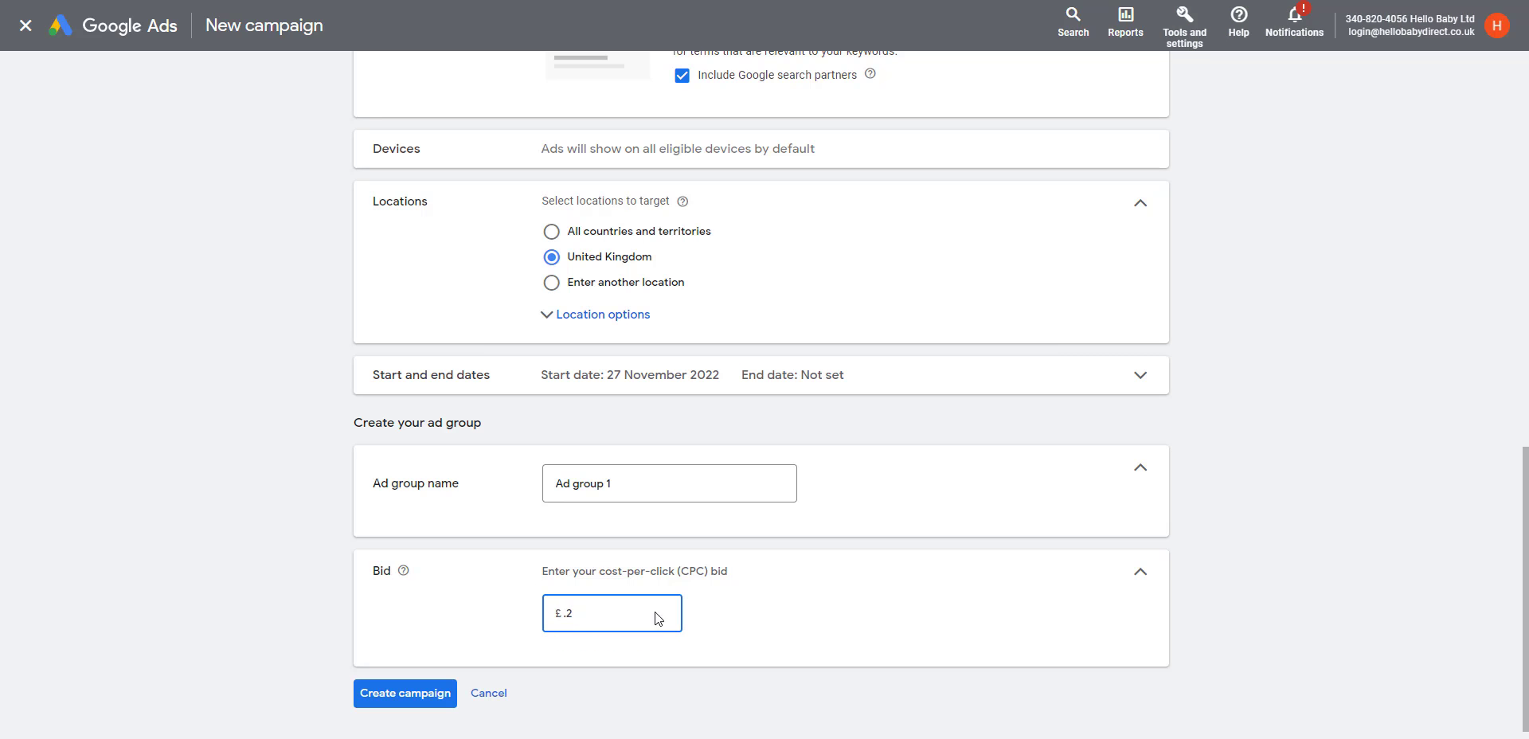
click(406, 695)
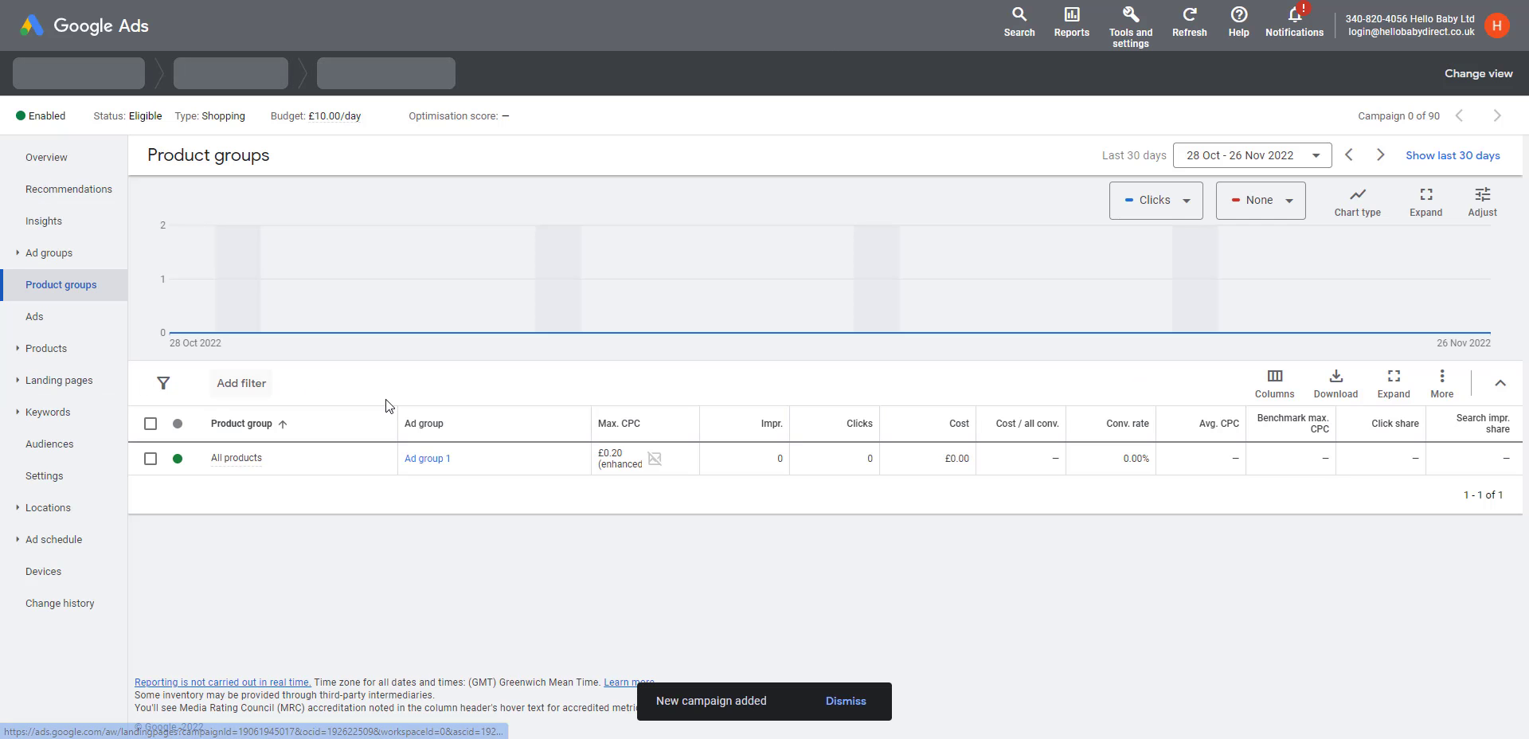
- Subdivide All products by Brand, choose aden + anais, and save the product group without altering its bid
mouse_move(230, 462)
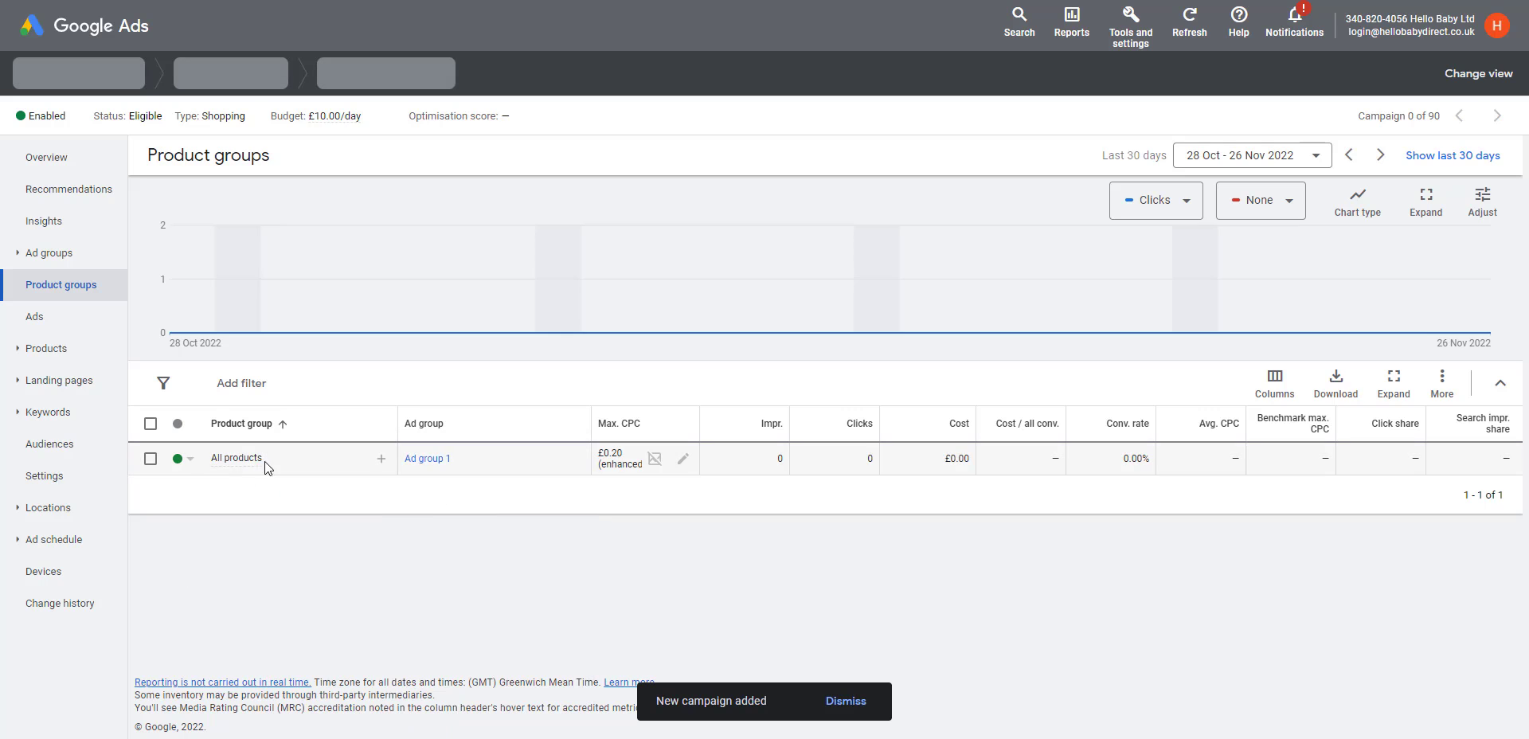
click(379, 461)
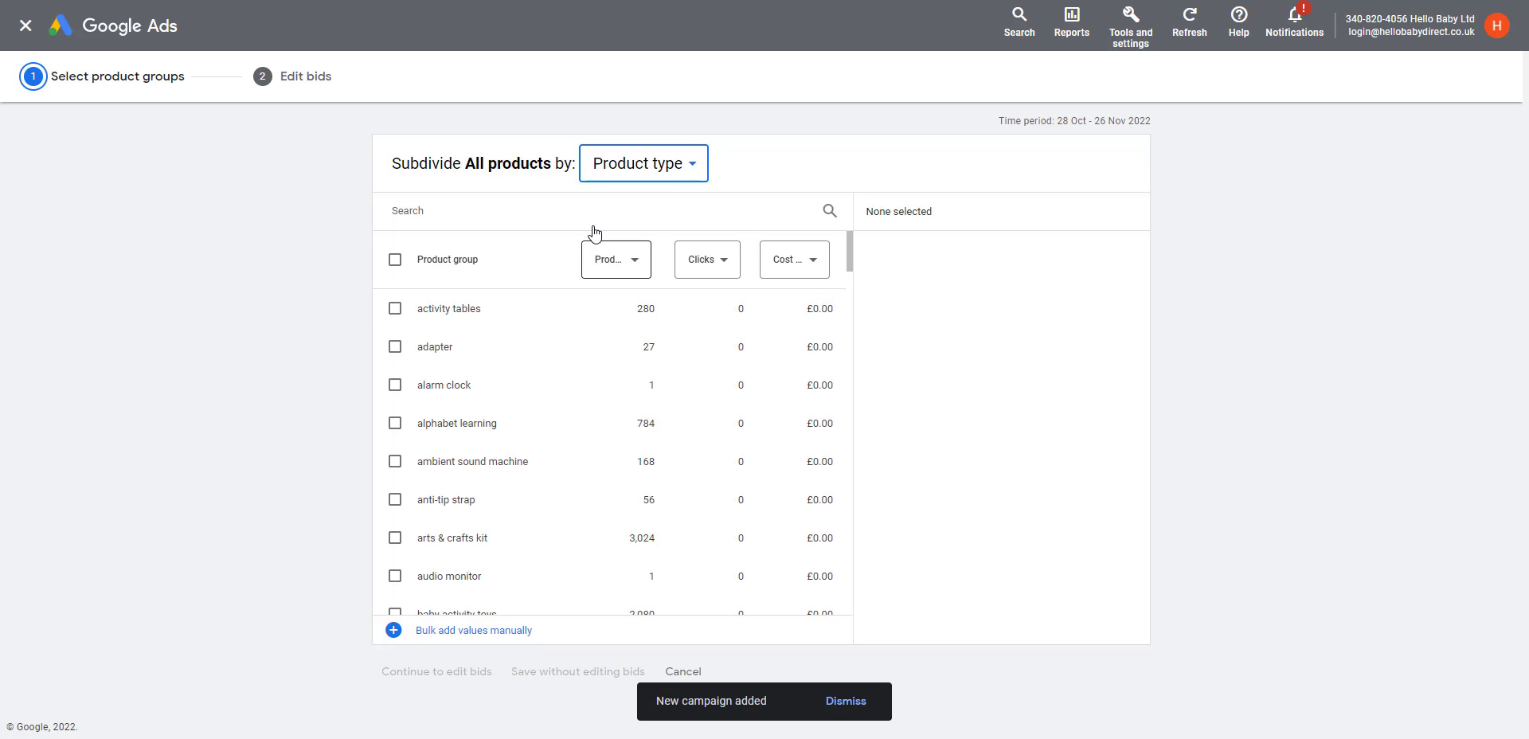
click(672, 172)
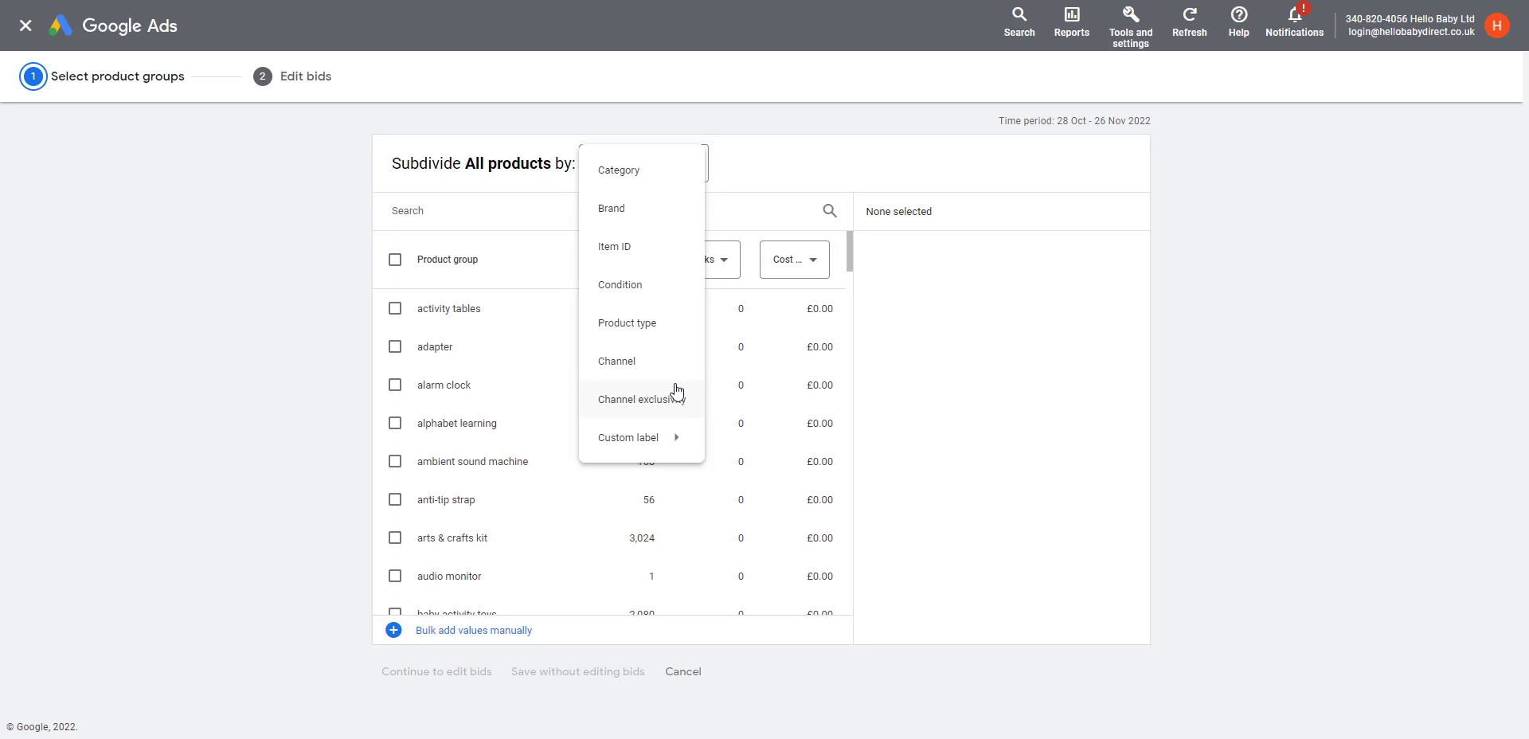
click(982, 382)
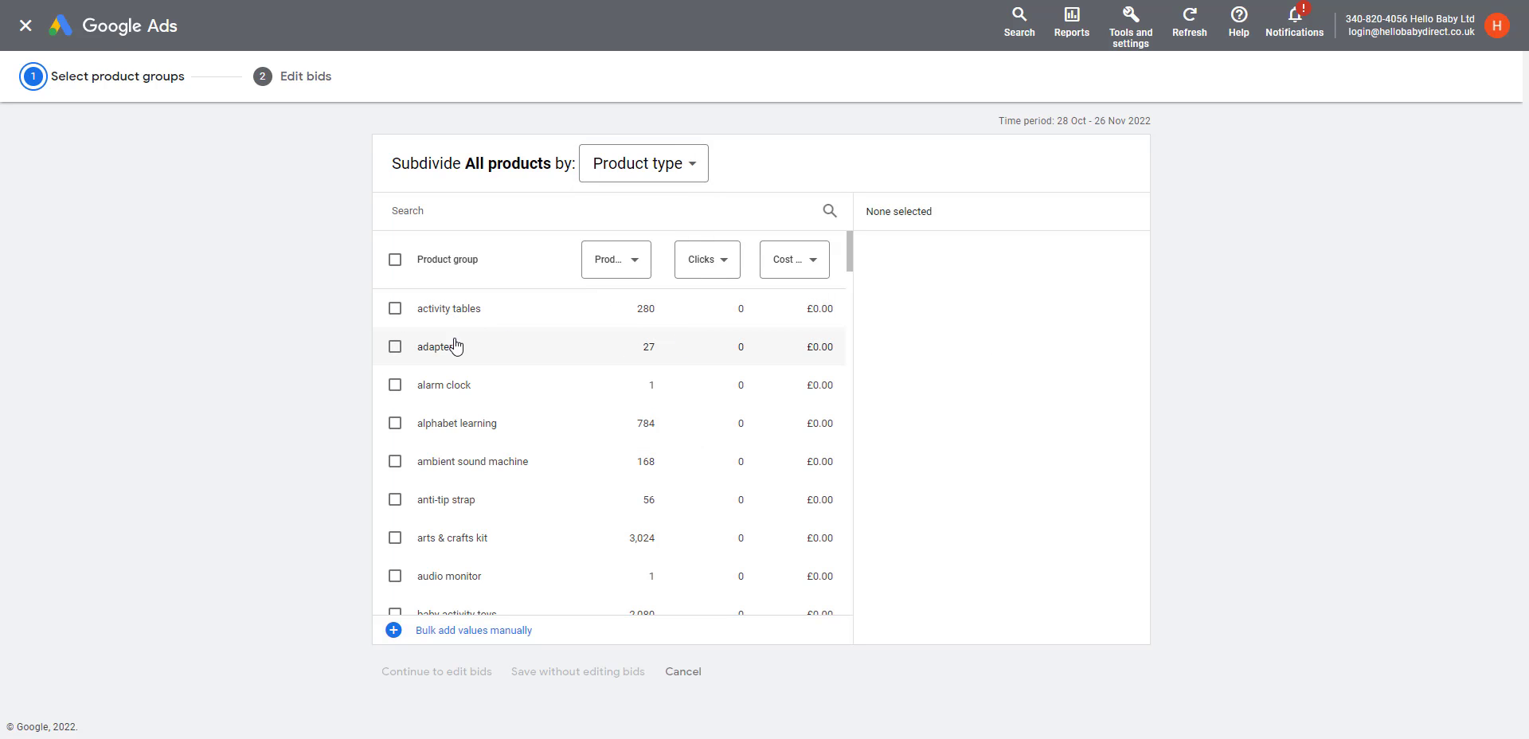
click(668, 175)
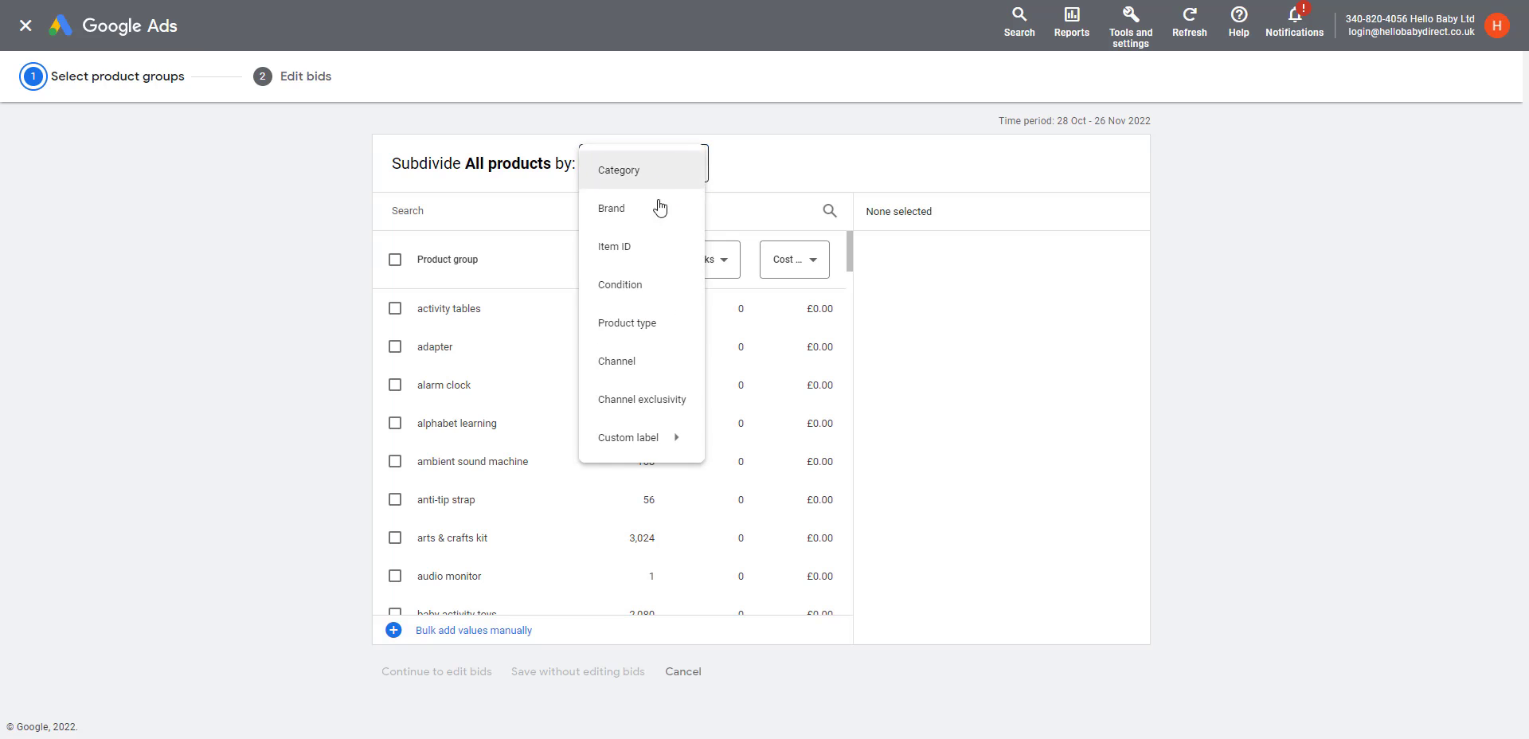
click(613, 209)
click(395, 310)
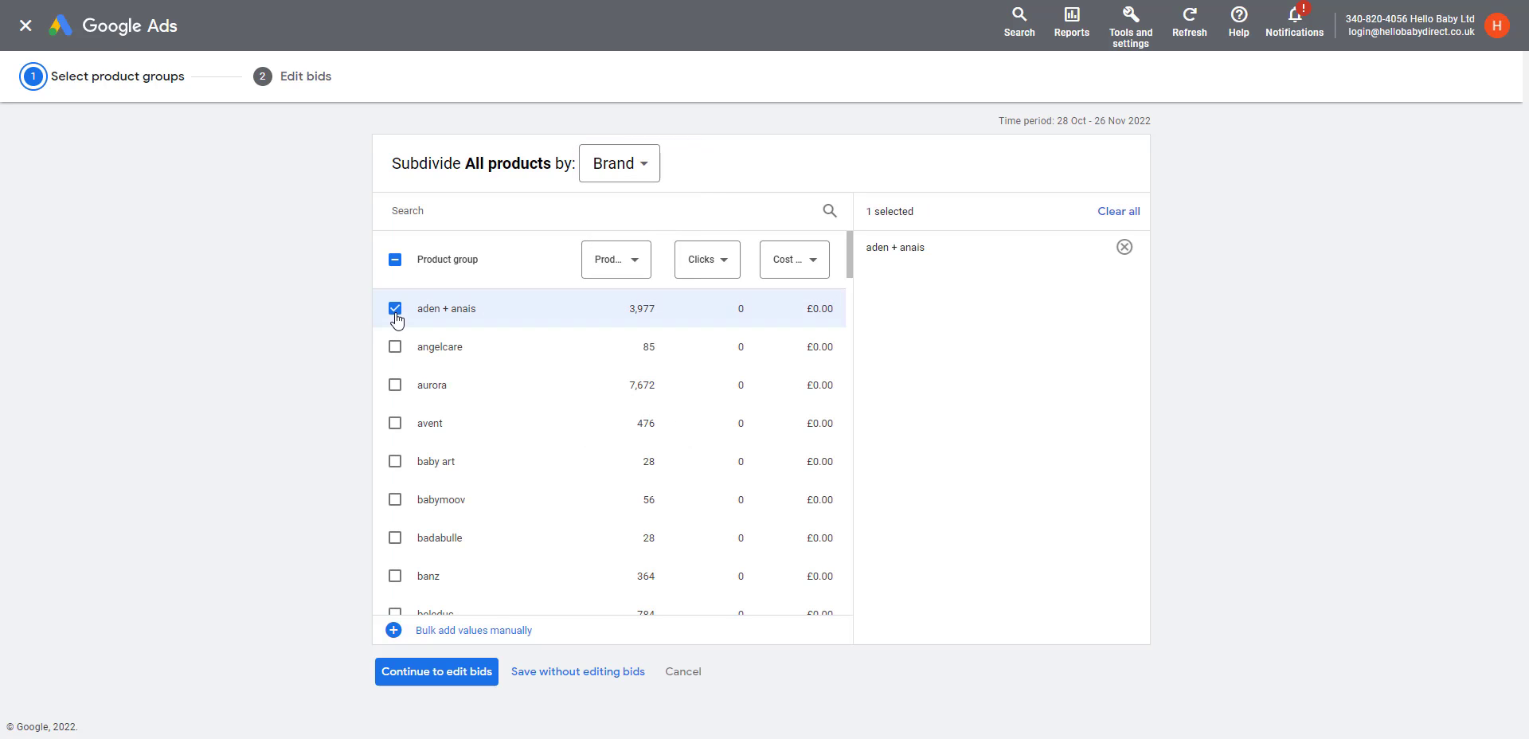
click(446, 676)
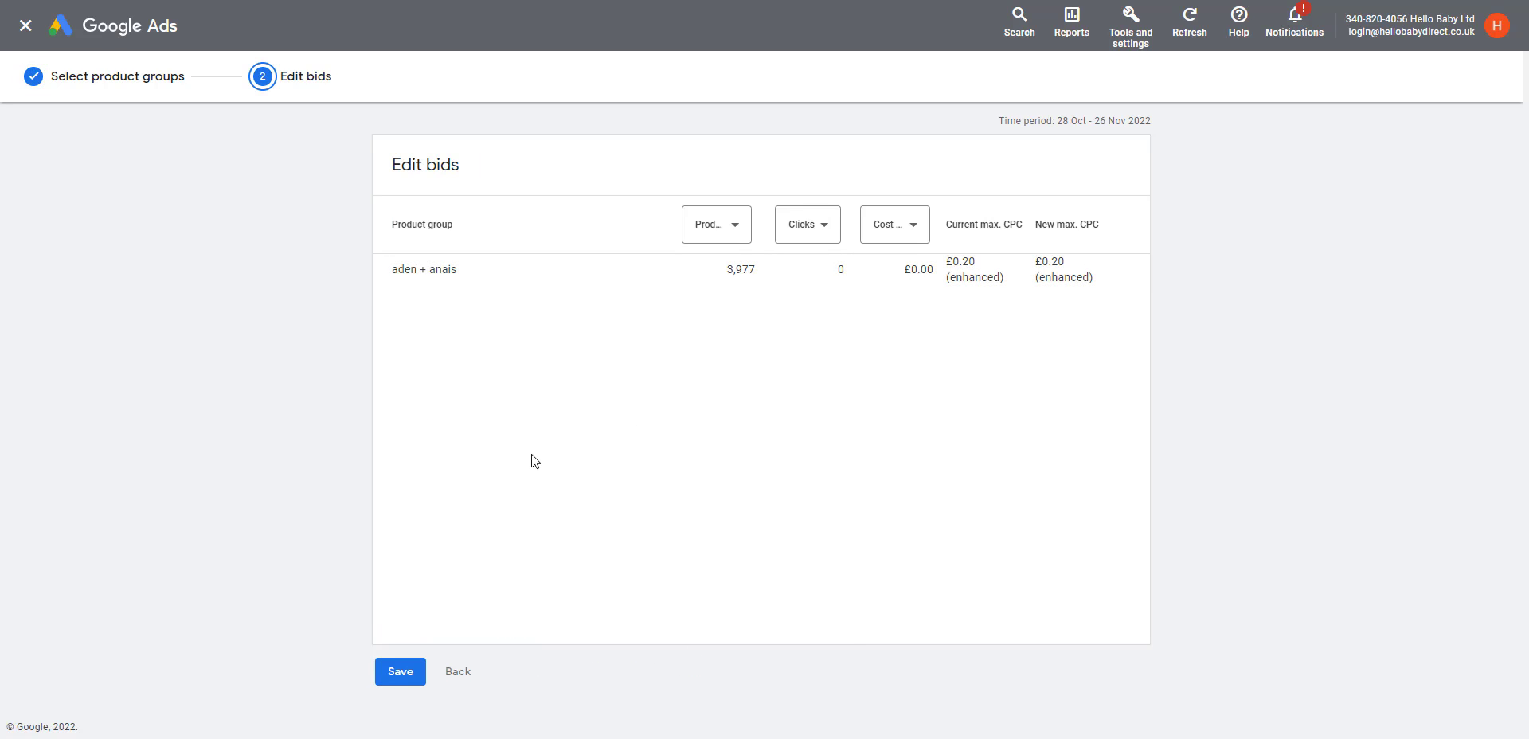
click(391, 674)
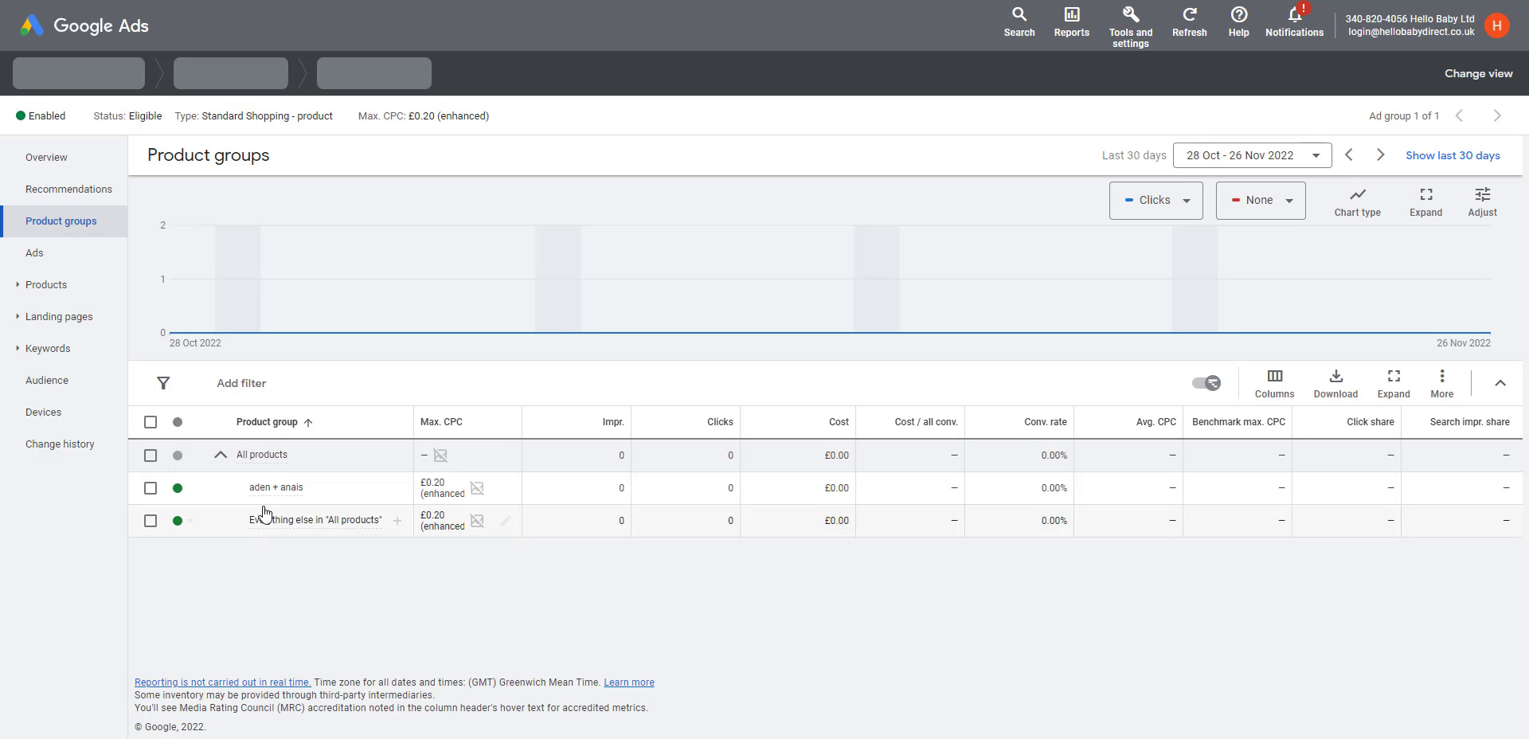
- Exclude the "Everything else in 'All products'" group and open the max. CPC of aden + anais for editing
click(192, 521)
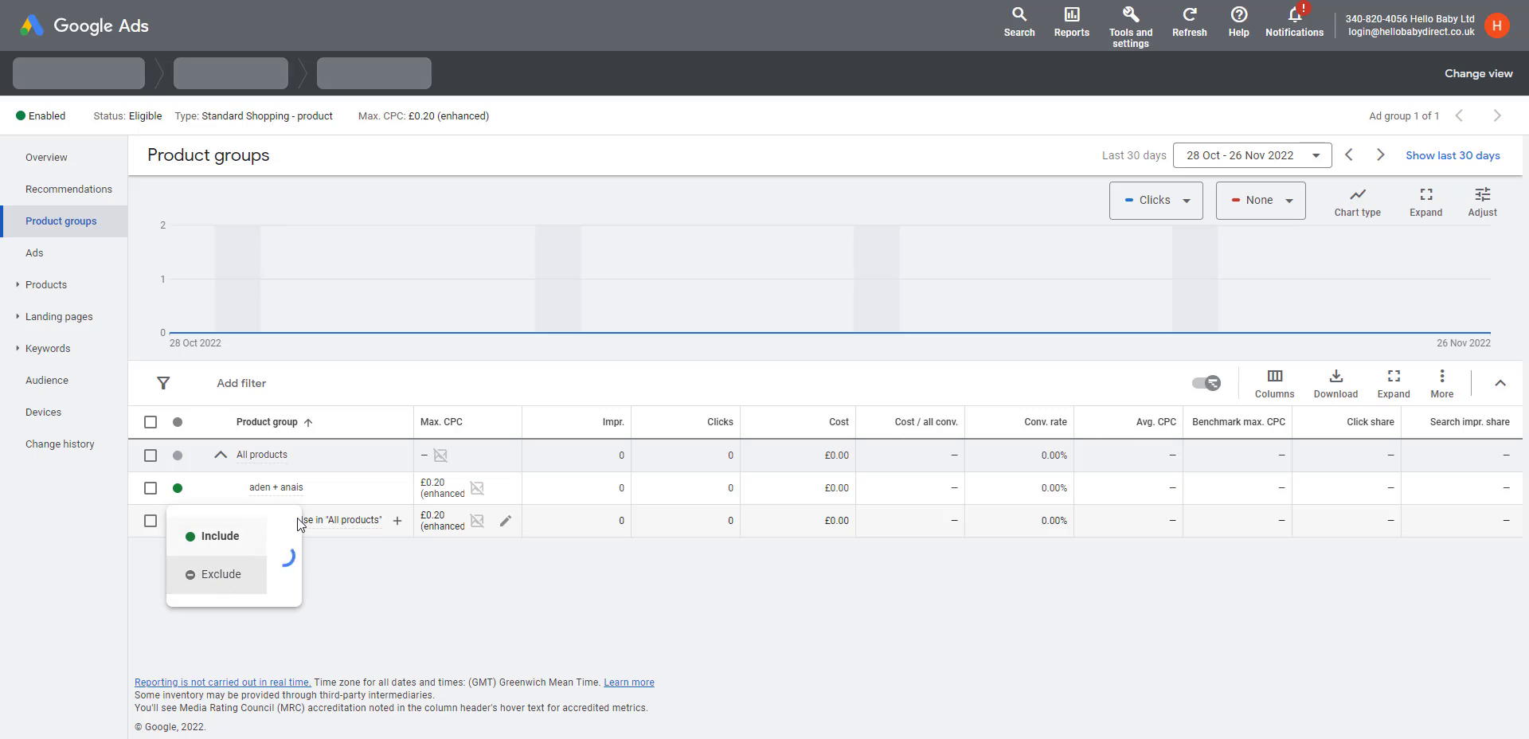
click(217, 577)
mouse_move(423, 492)
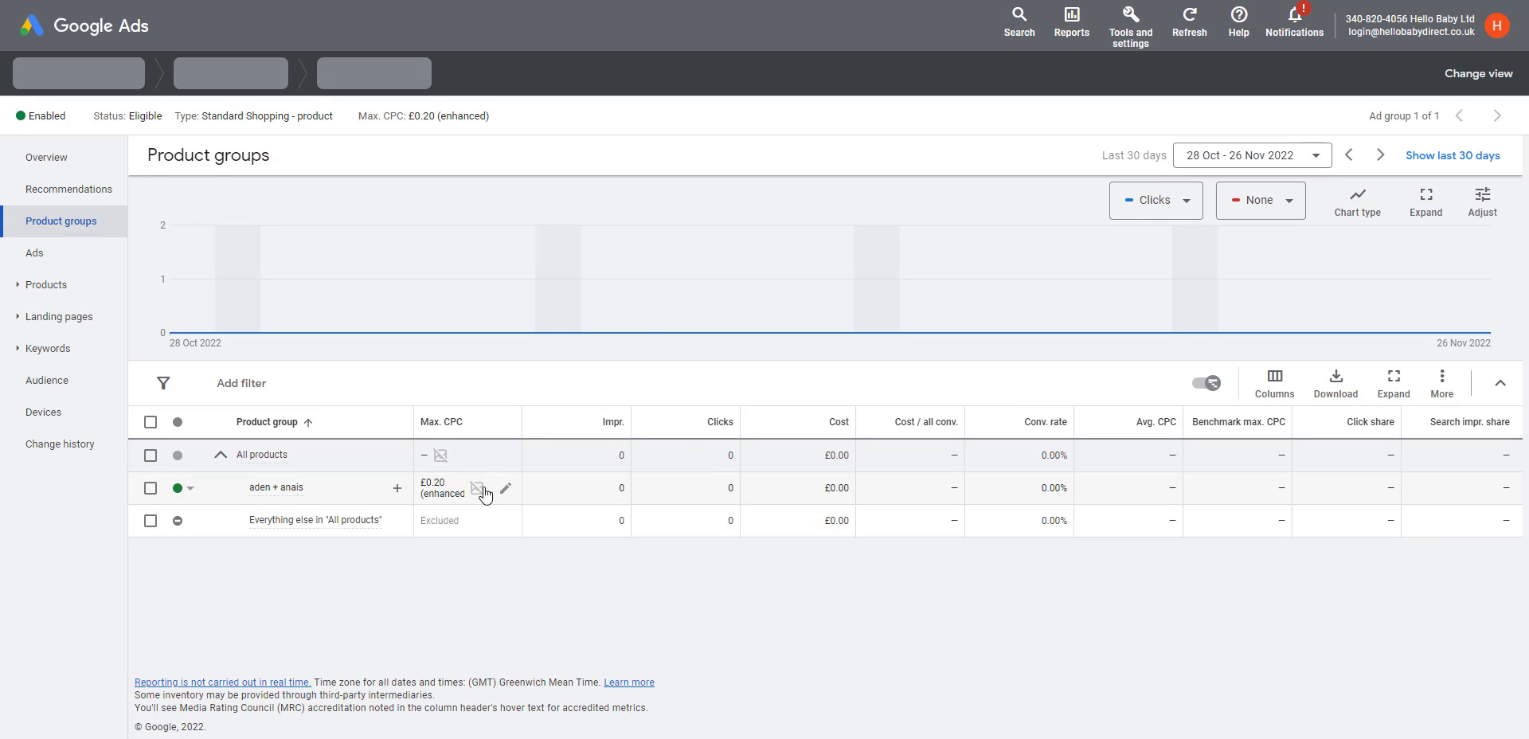
click(507, 492)
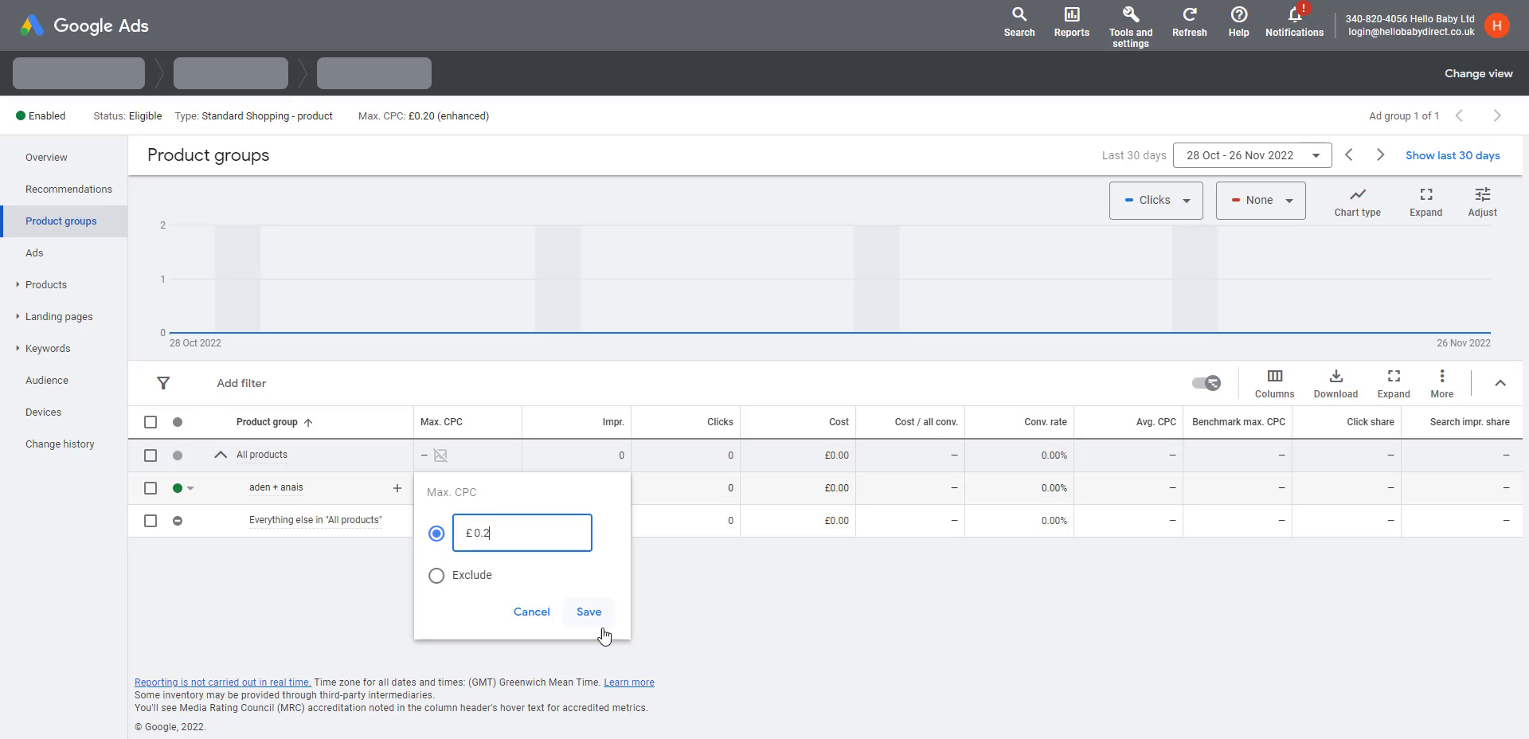
- Start adding ad group level negative keywords for Ad group 1, entering Muslinz, Used and re on separate lines
click(48, 348)
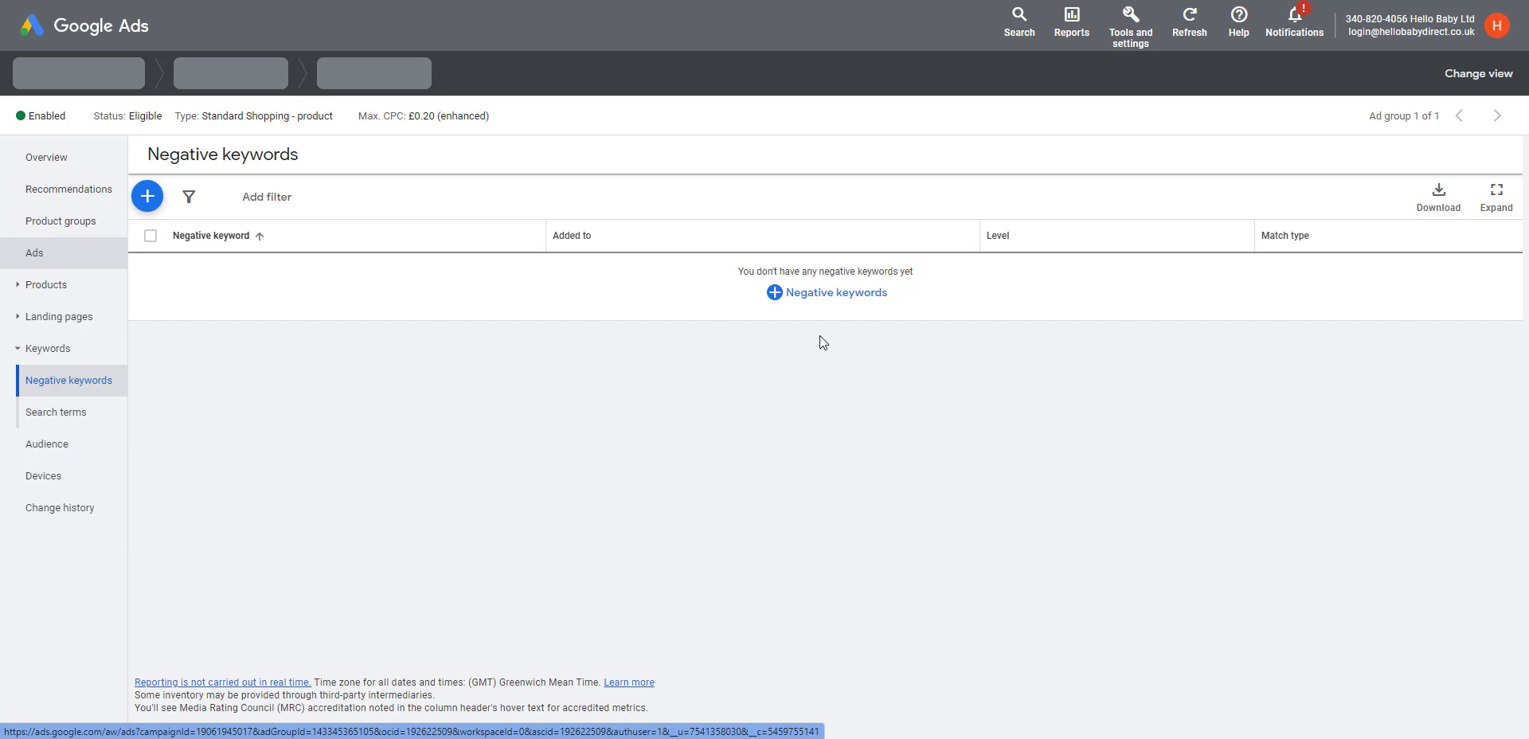
click(801, 296)
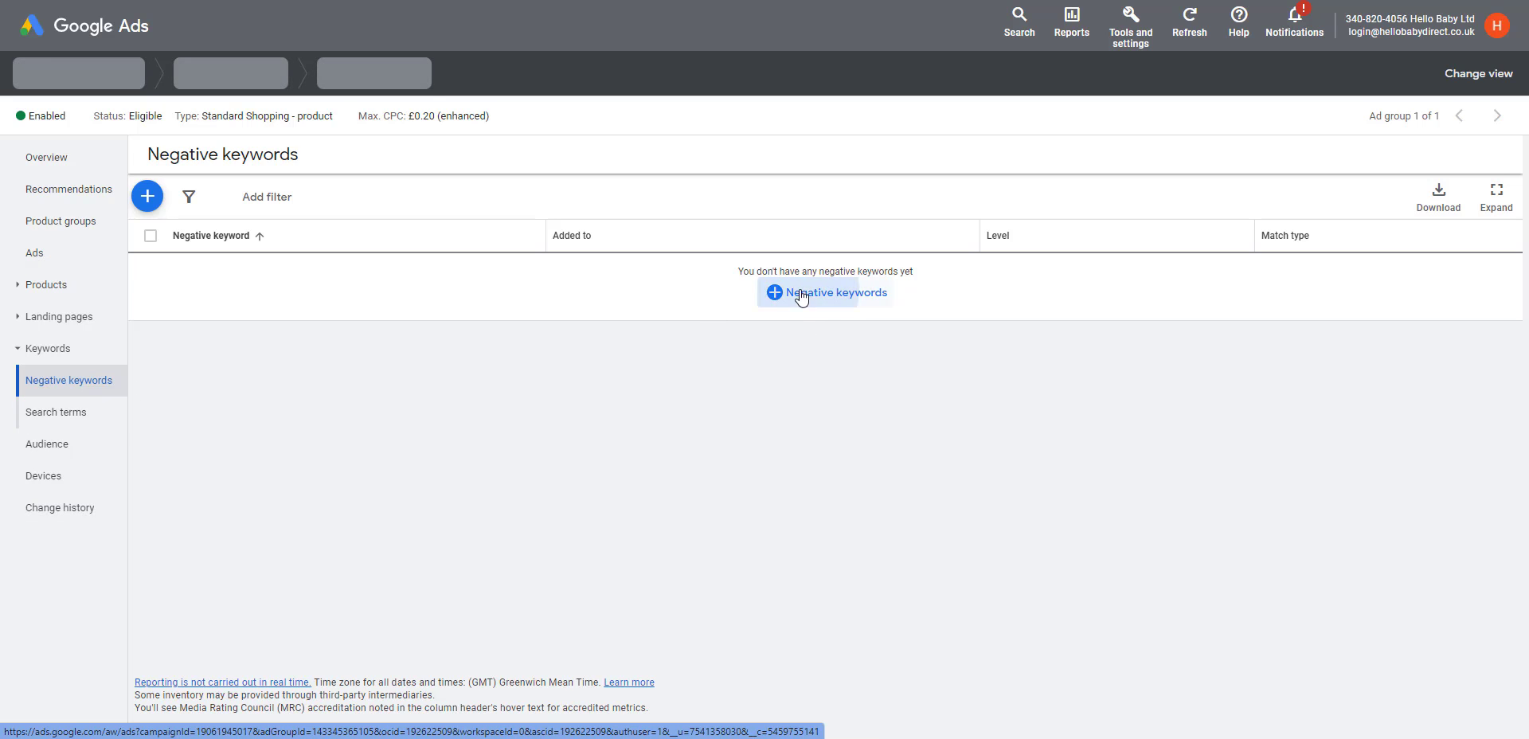
click(188, 442)
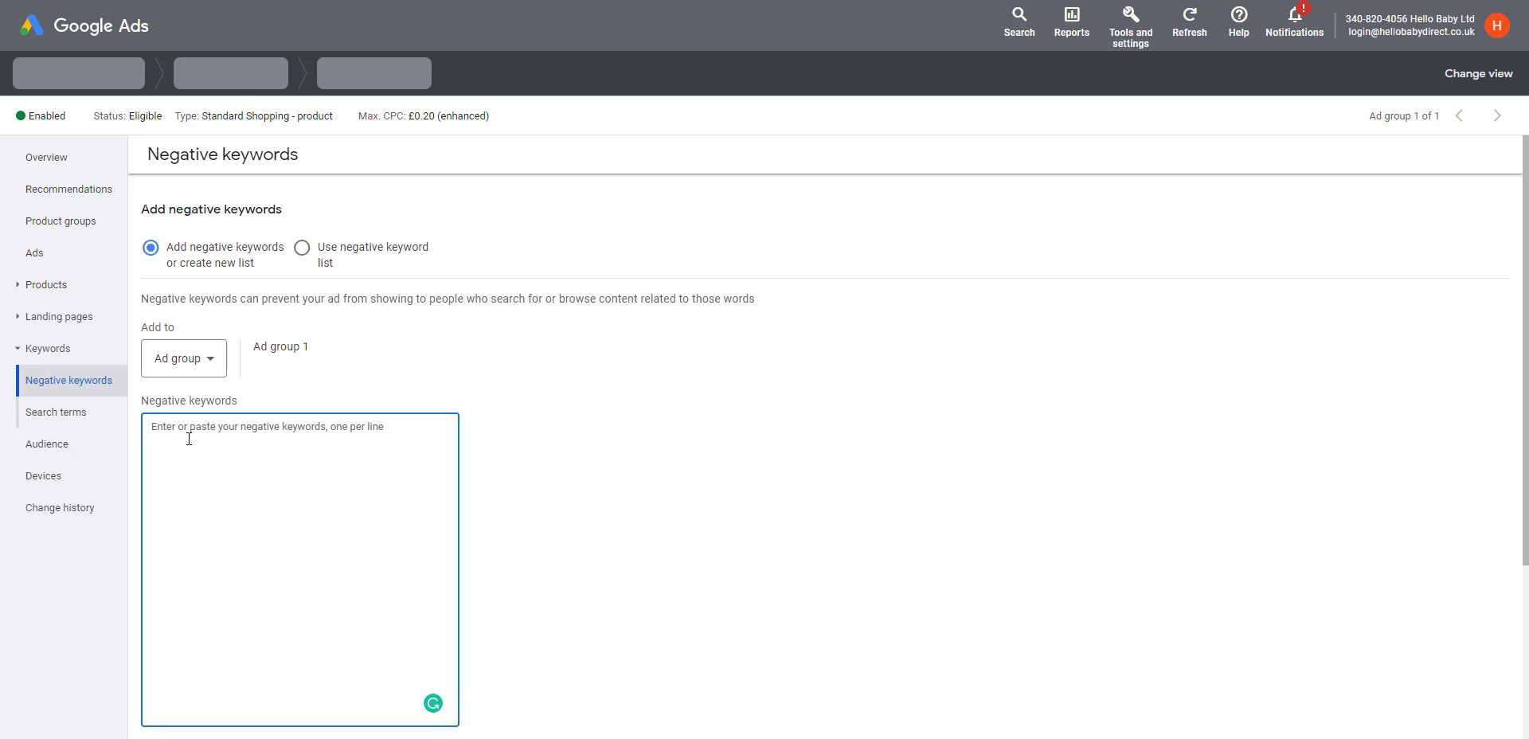
text(Muslinz)
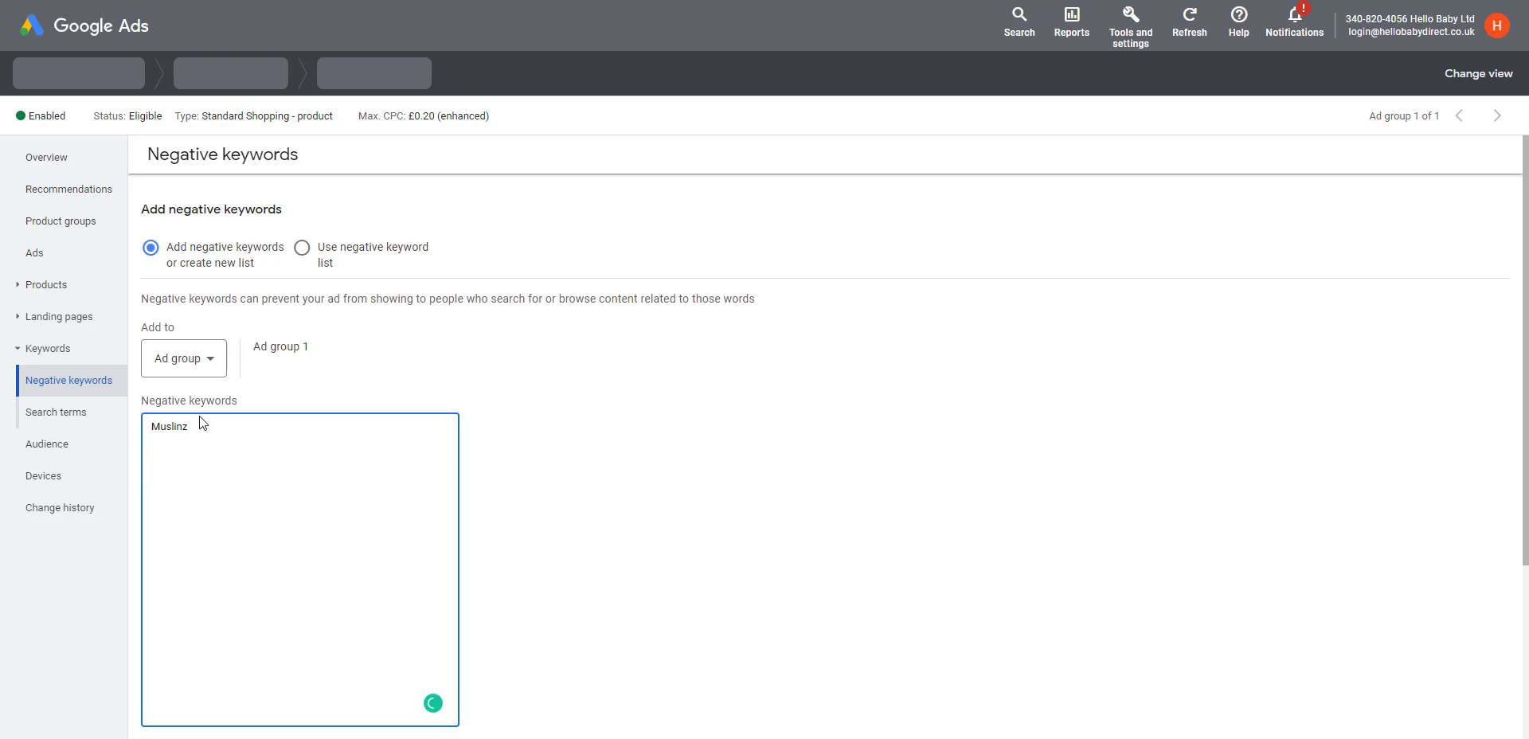
key(Return)
text(Us)
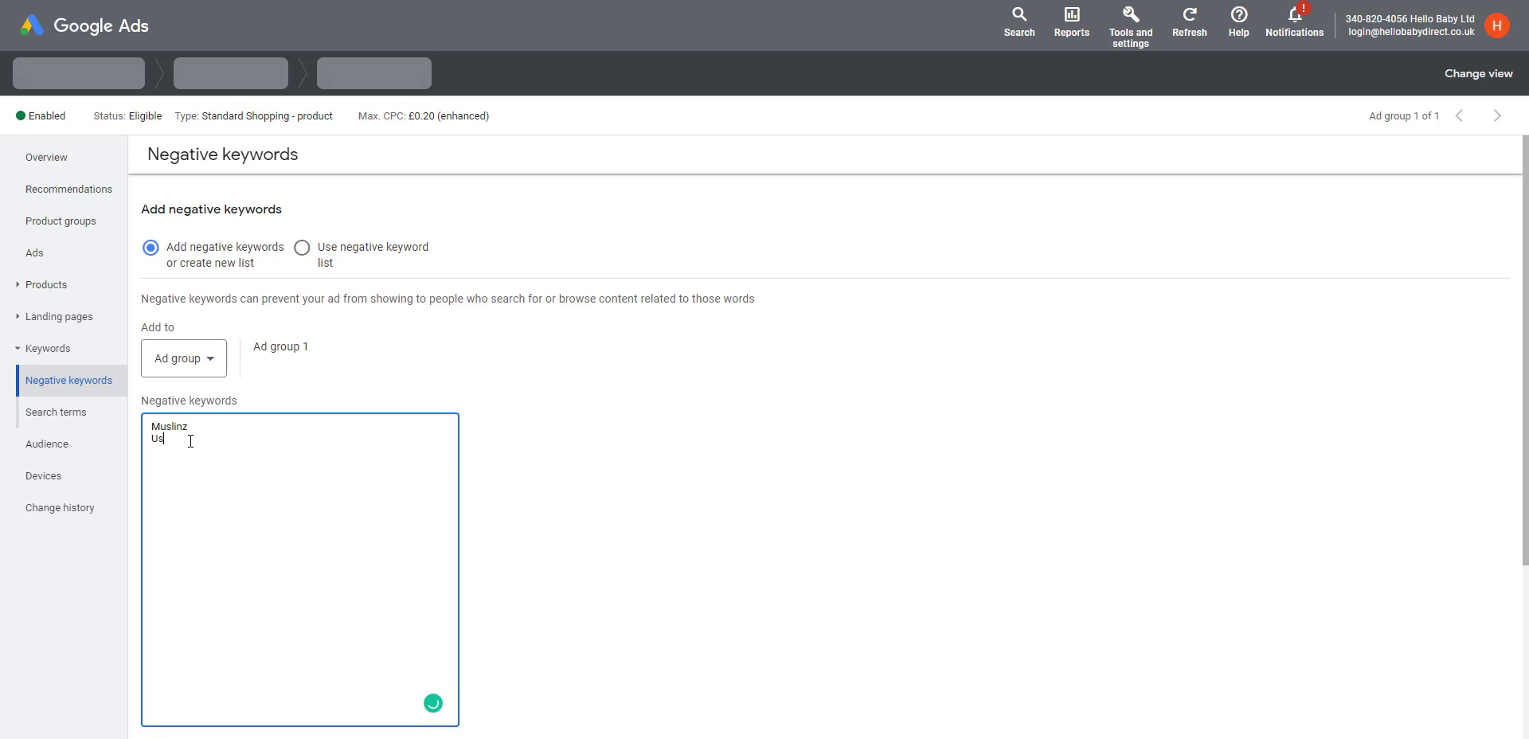
text(ed)
key(Return)
text(re)
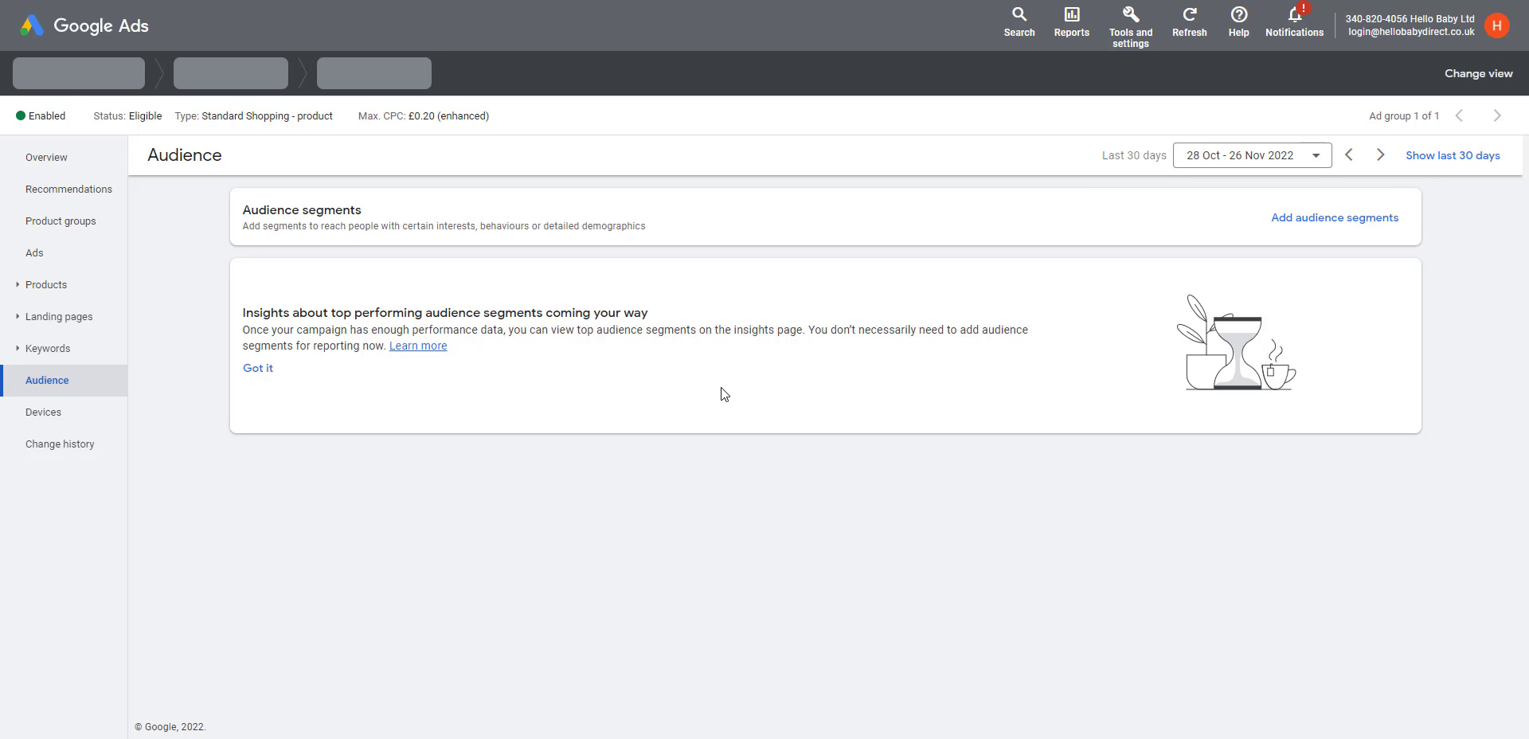
- Add all suggested audience segments to the campaign under Observation, save them, and show the segments table
click(1349, 226)
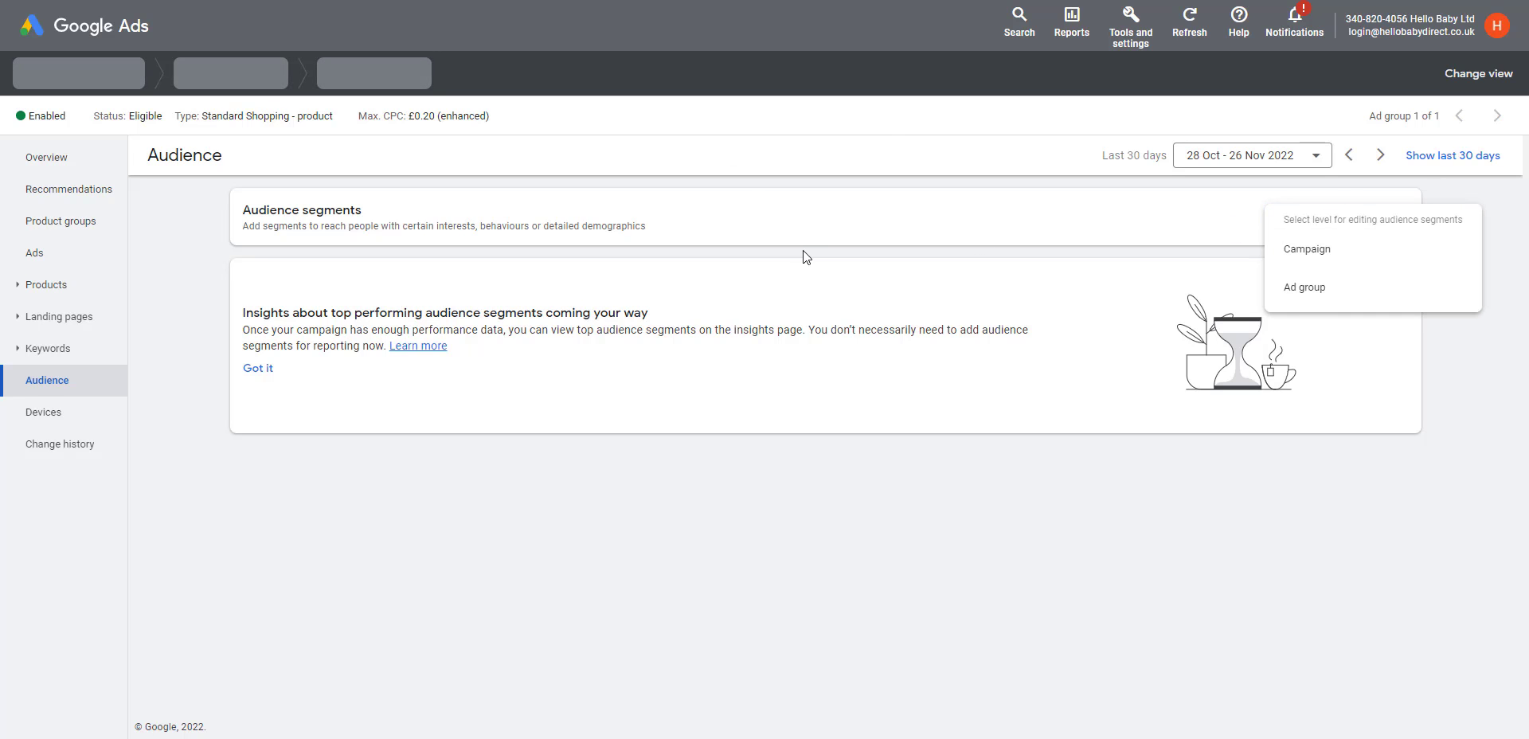
click(1306, 248)
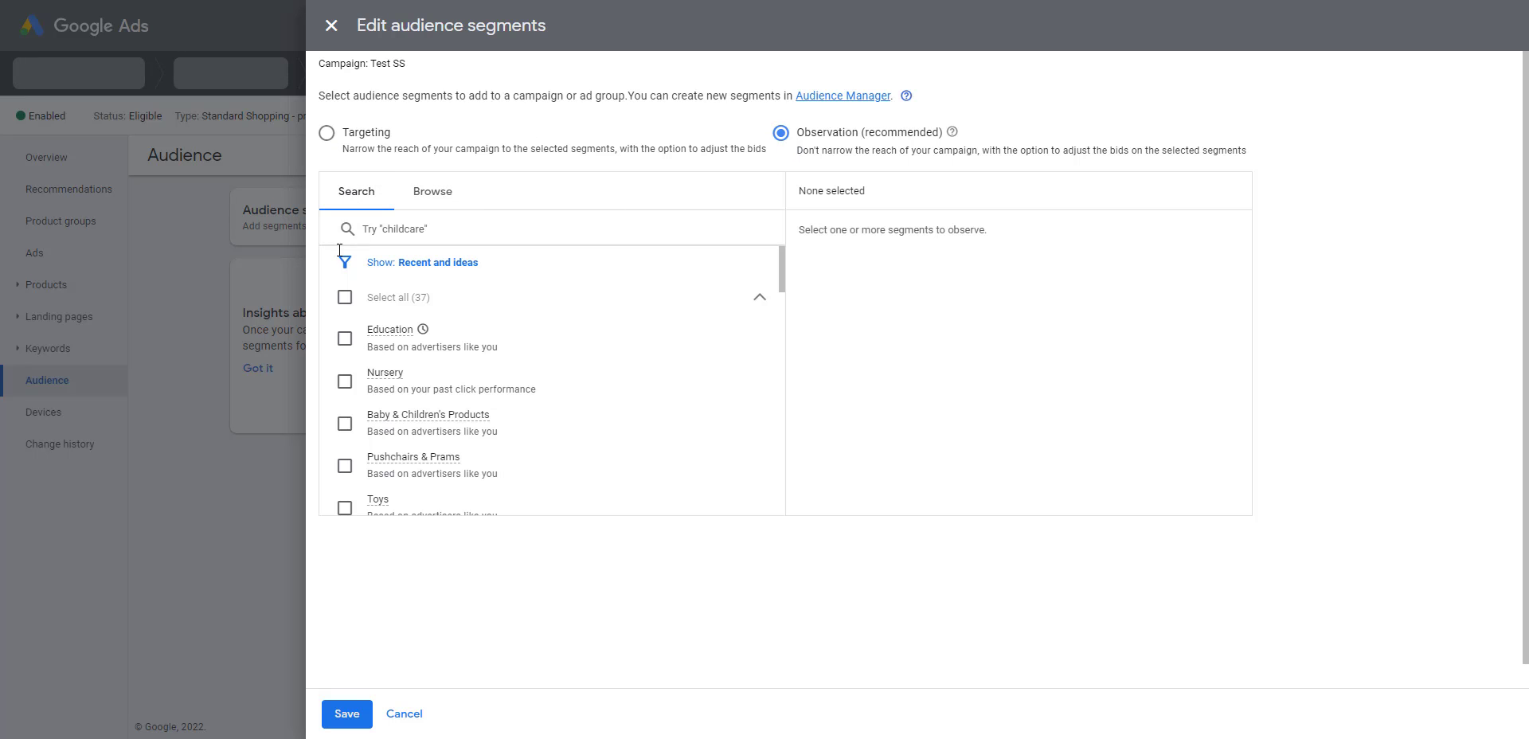
click(345, 297)
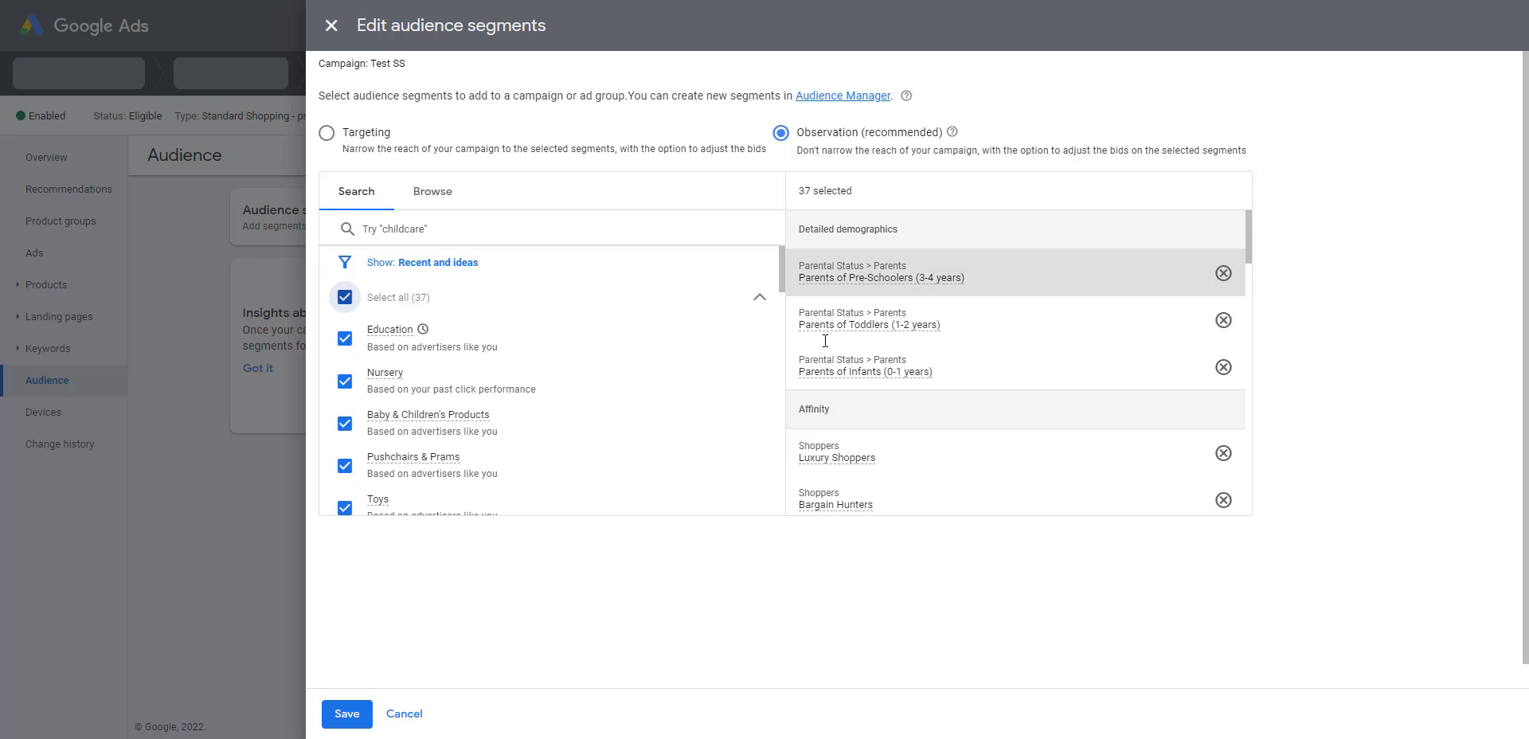
click(346, 713)
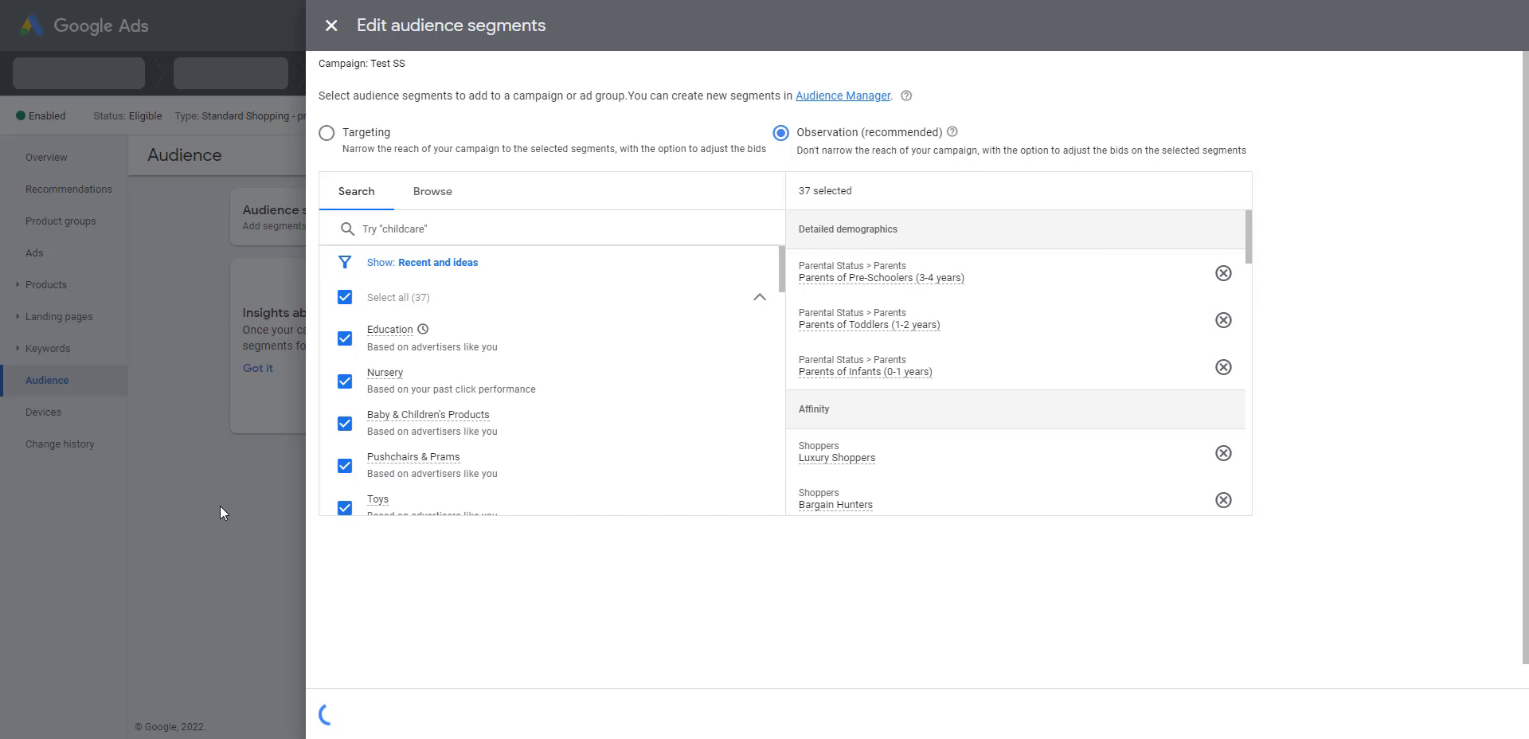
click(249, 394)
scroll(625, 536, down, 2)
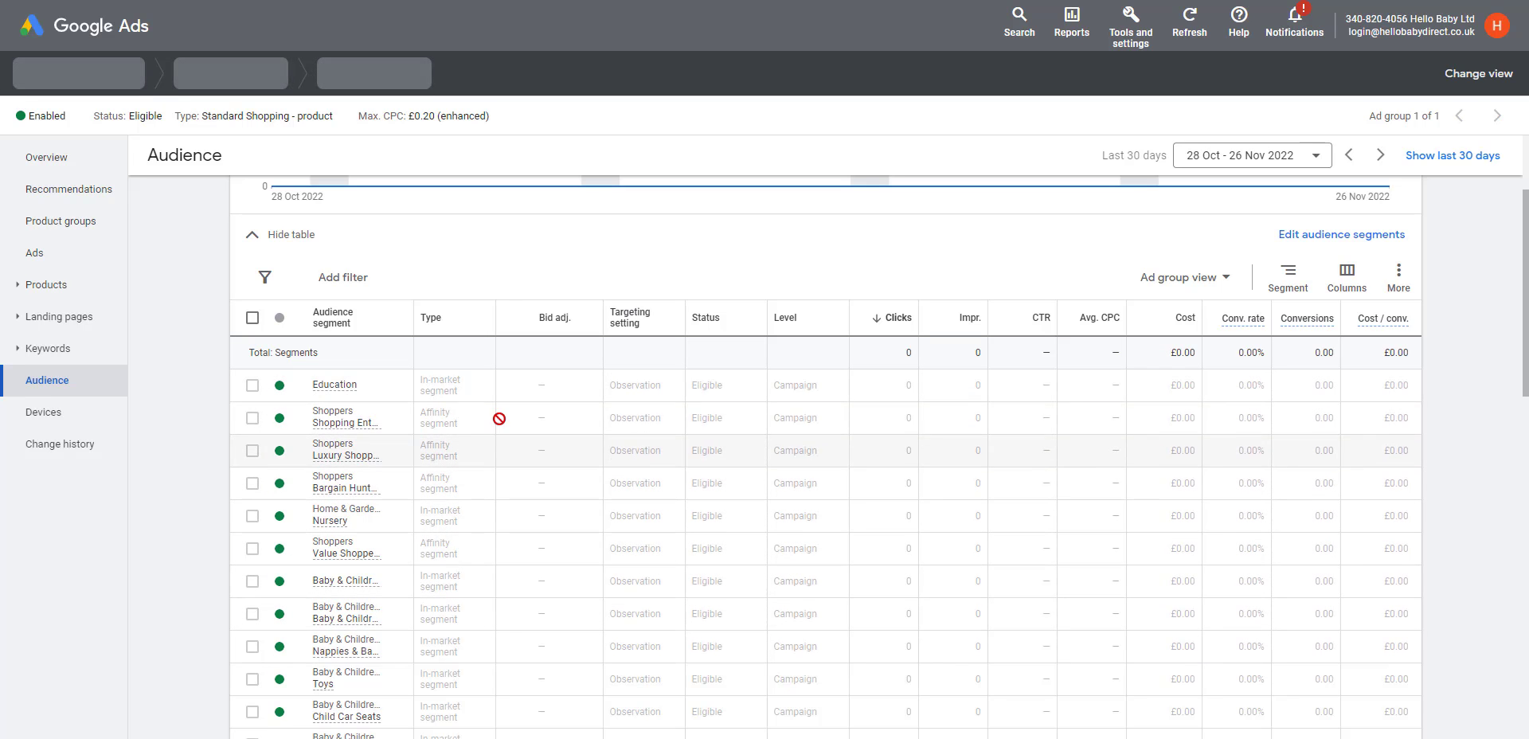
- Set the ad group's device bid adjustment for Computers to an increase of 20% and save it
click(12, 415)
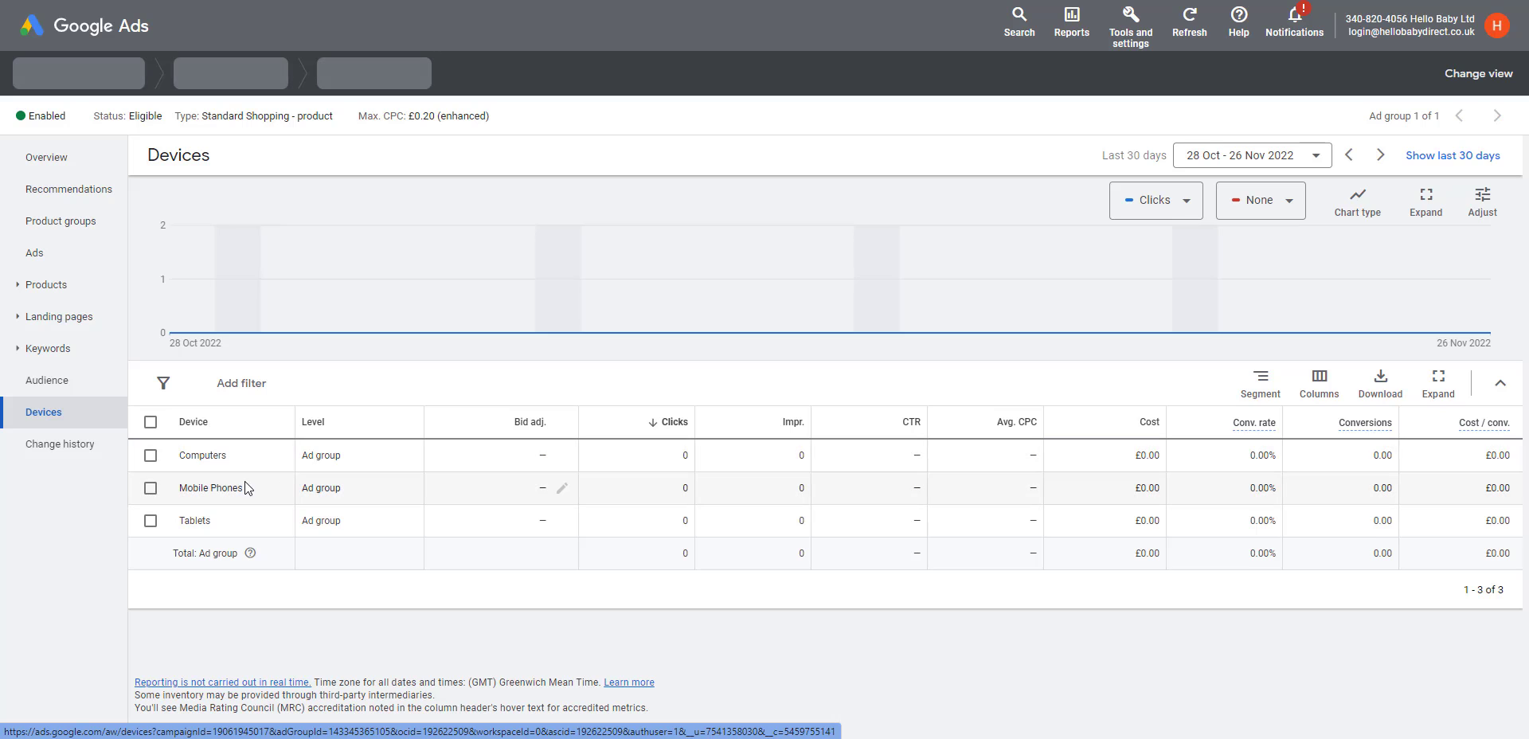
click(563, 457)
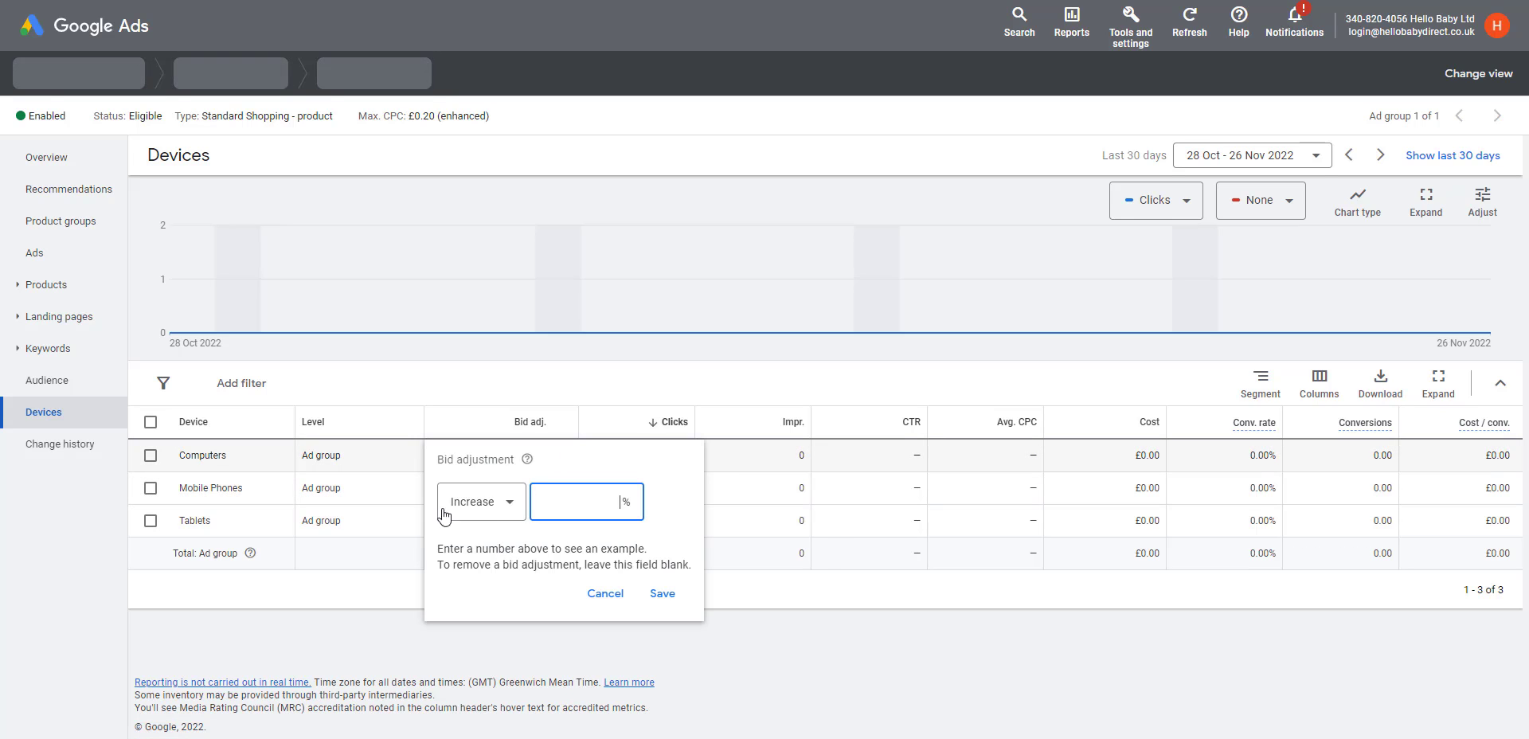
text(20)
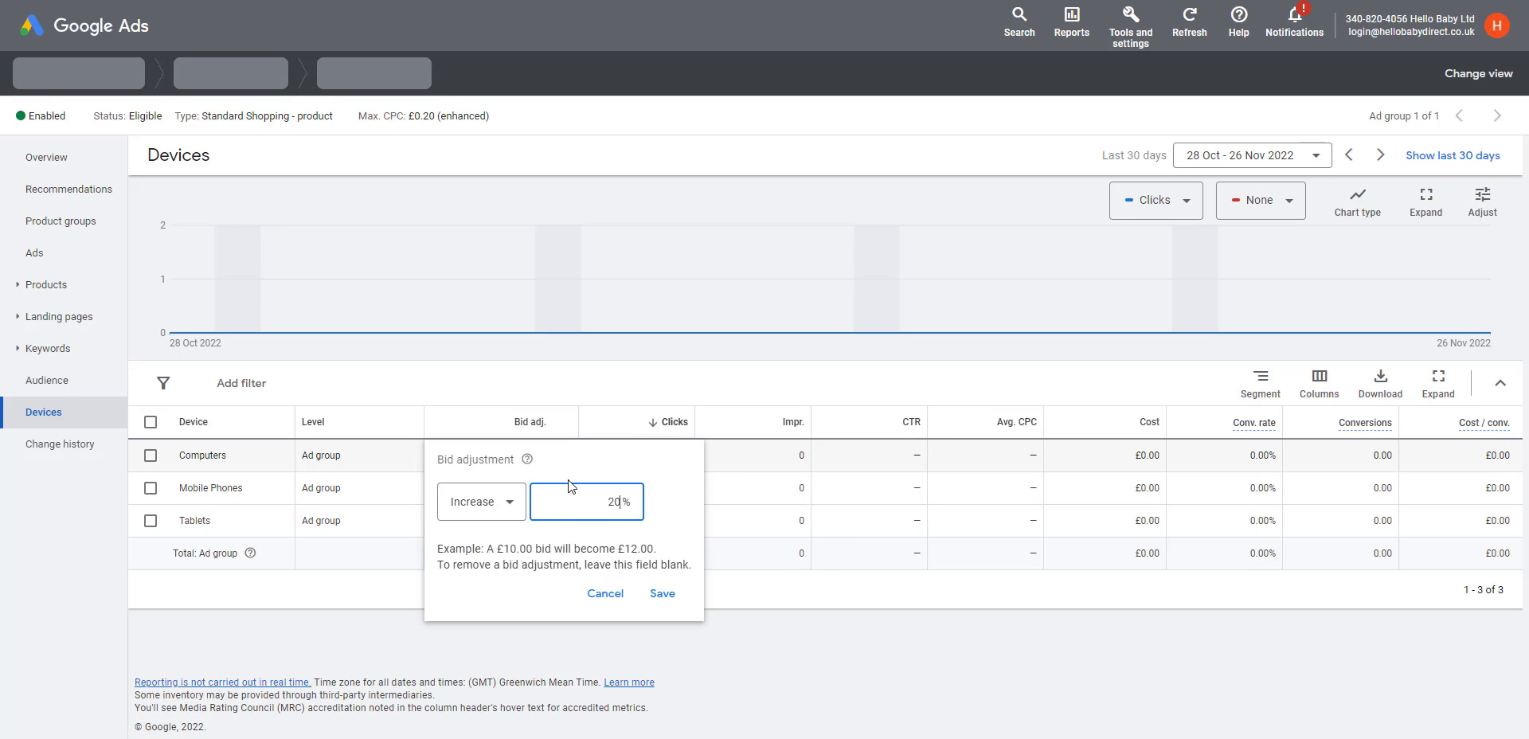
click(653, 597)
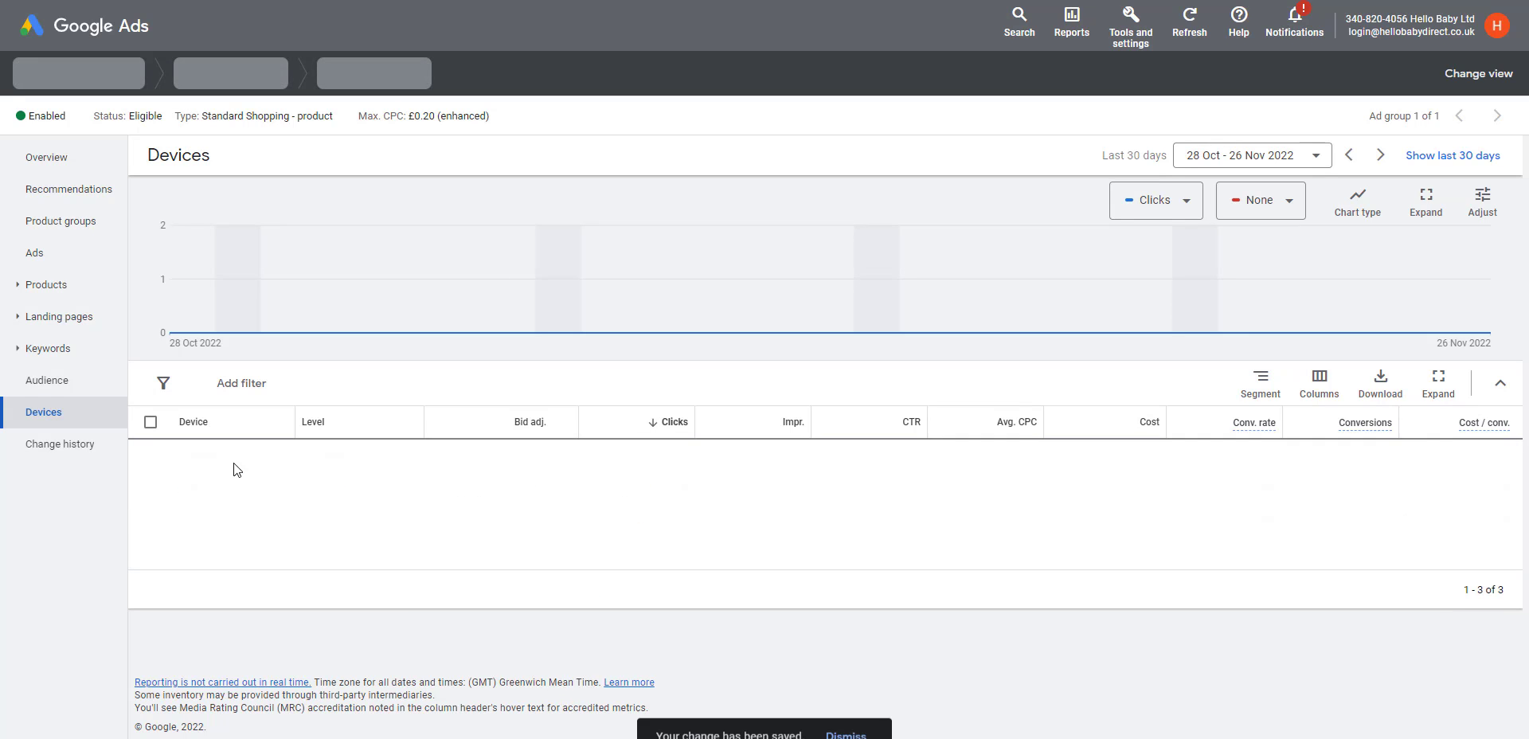